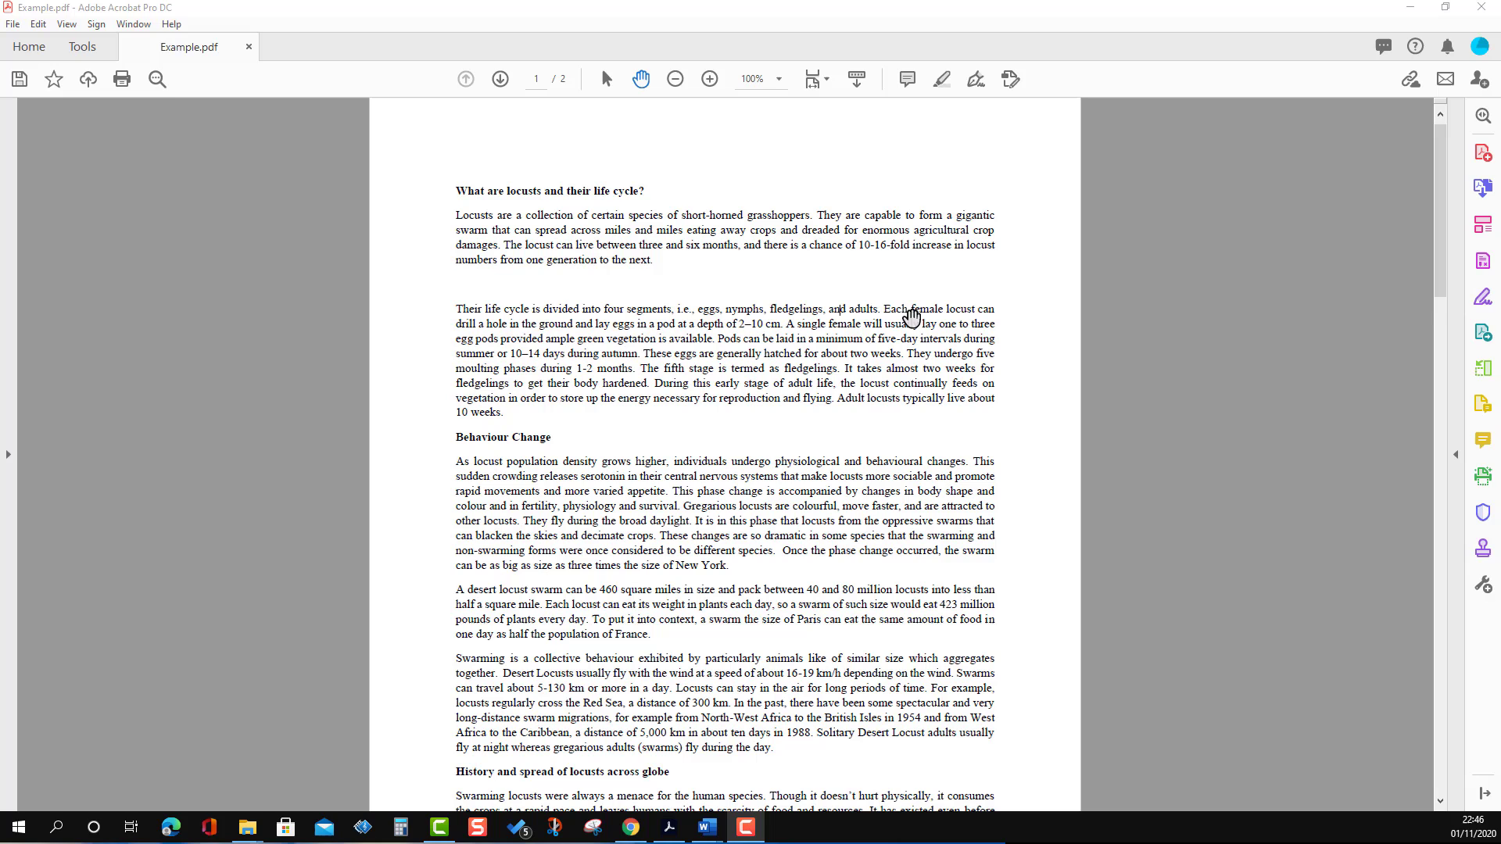
Step: Open the Comment tool on Example.pdf, briefly viewing the Tools overview first
click(1483, 443)
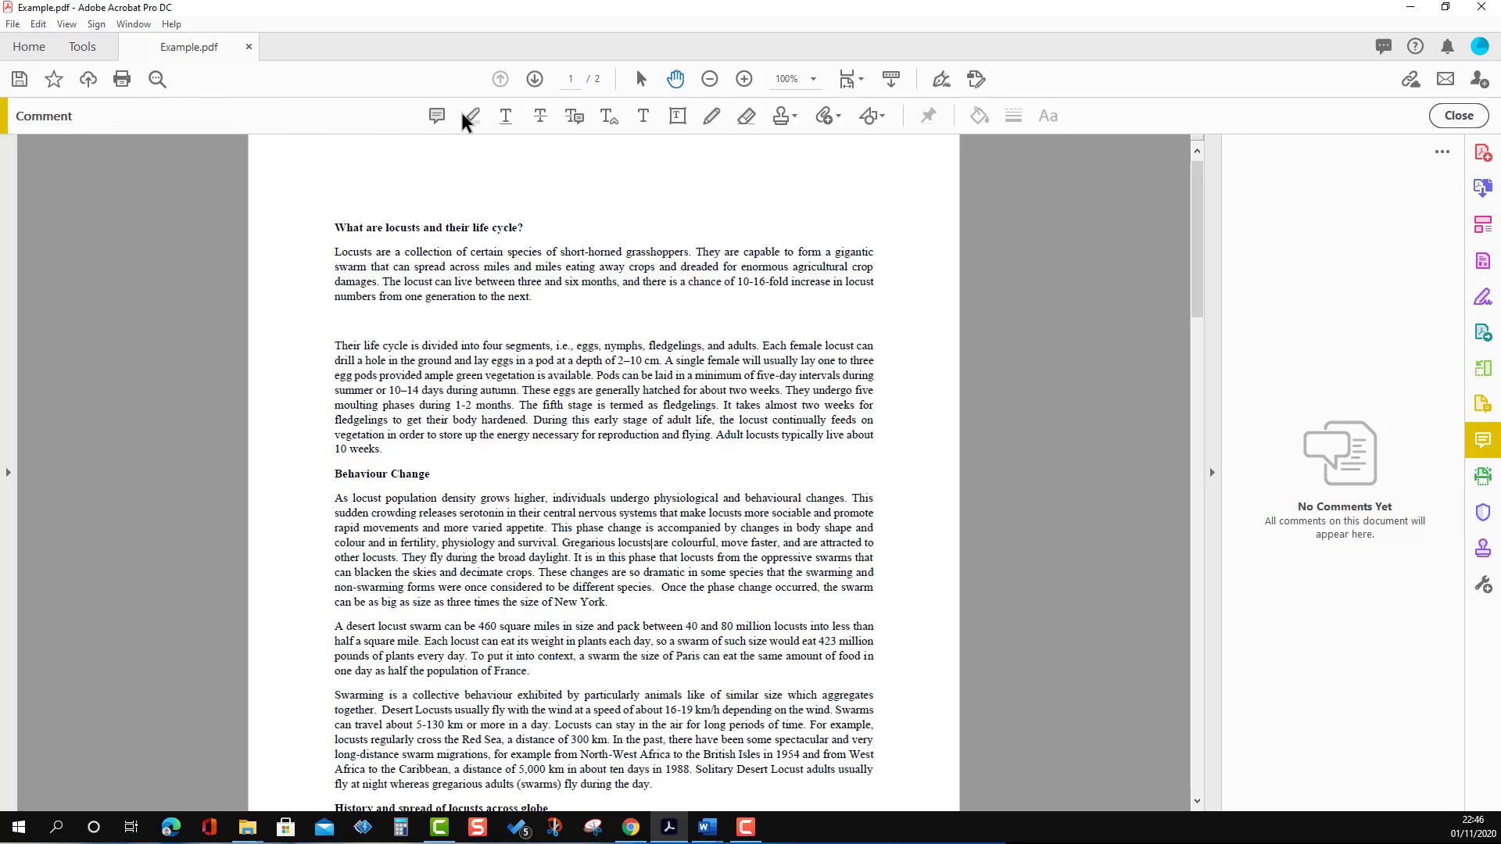
click(88, 51)
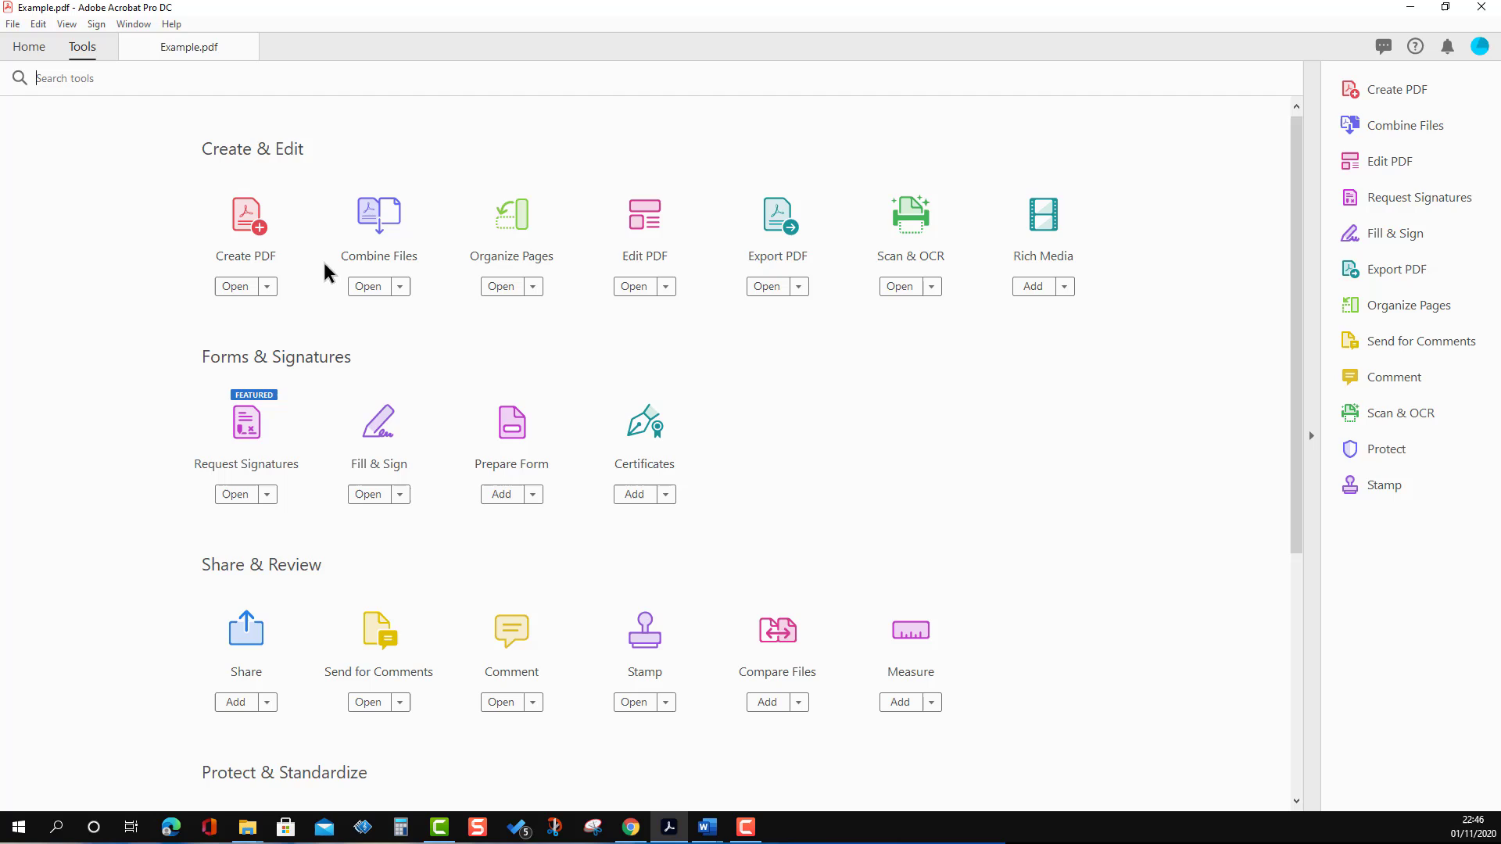
click(510, 635)
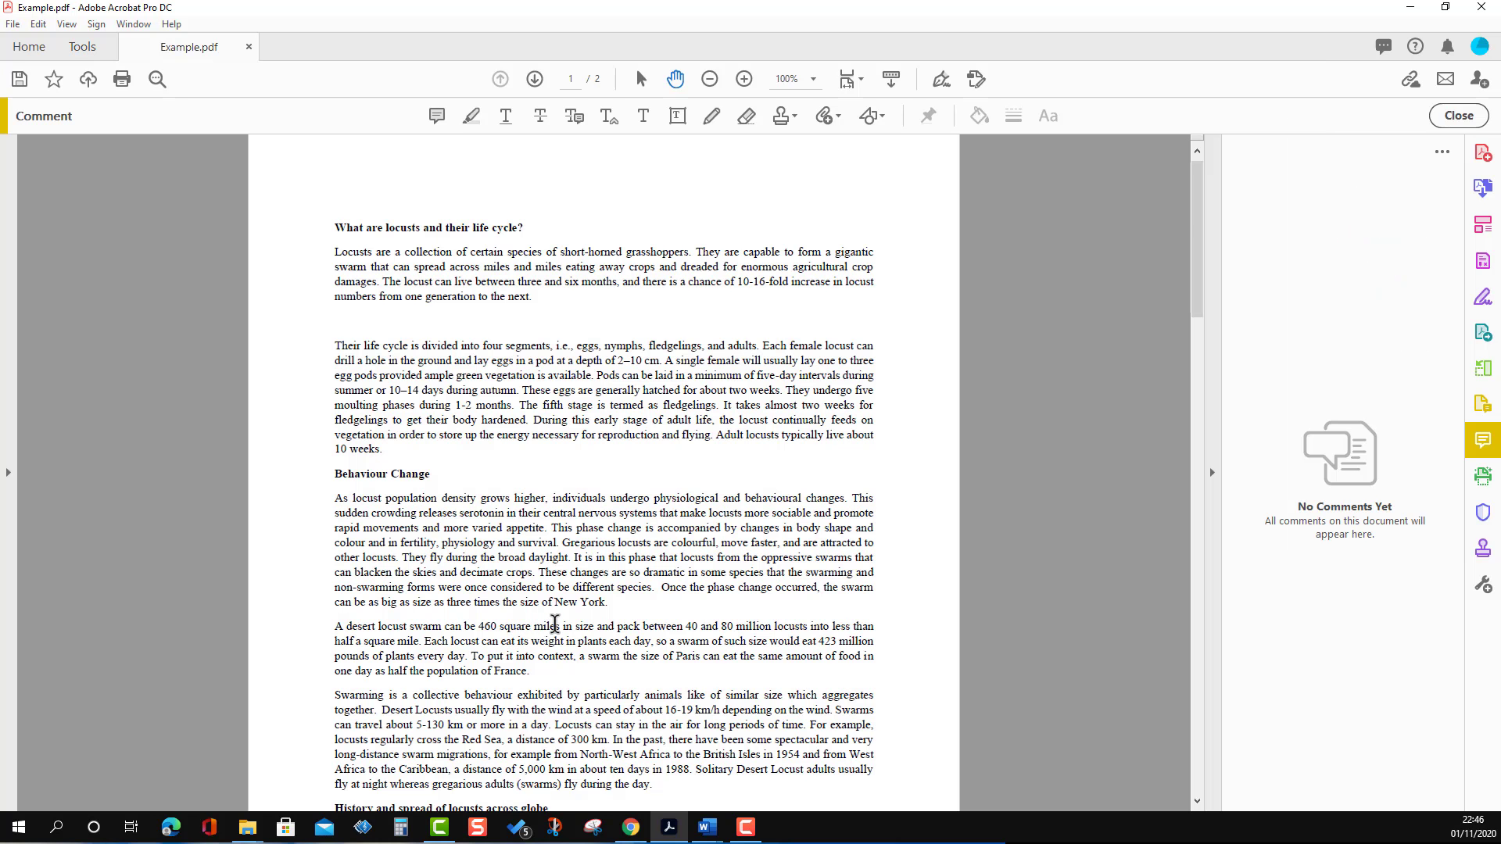
Step: Add a text comment 'Delete paragraph.' after 'to the next.', correcting the misspelled word
click(643, 117)
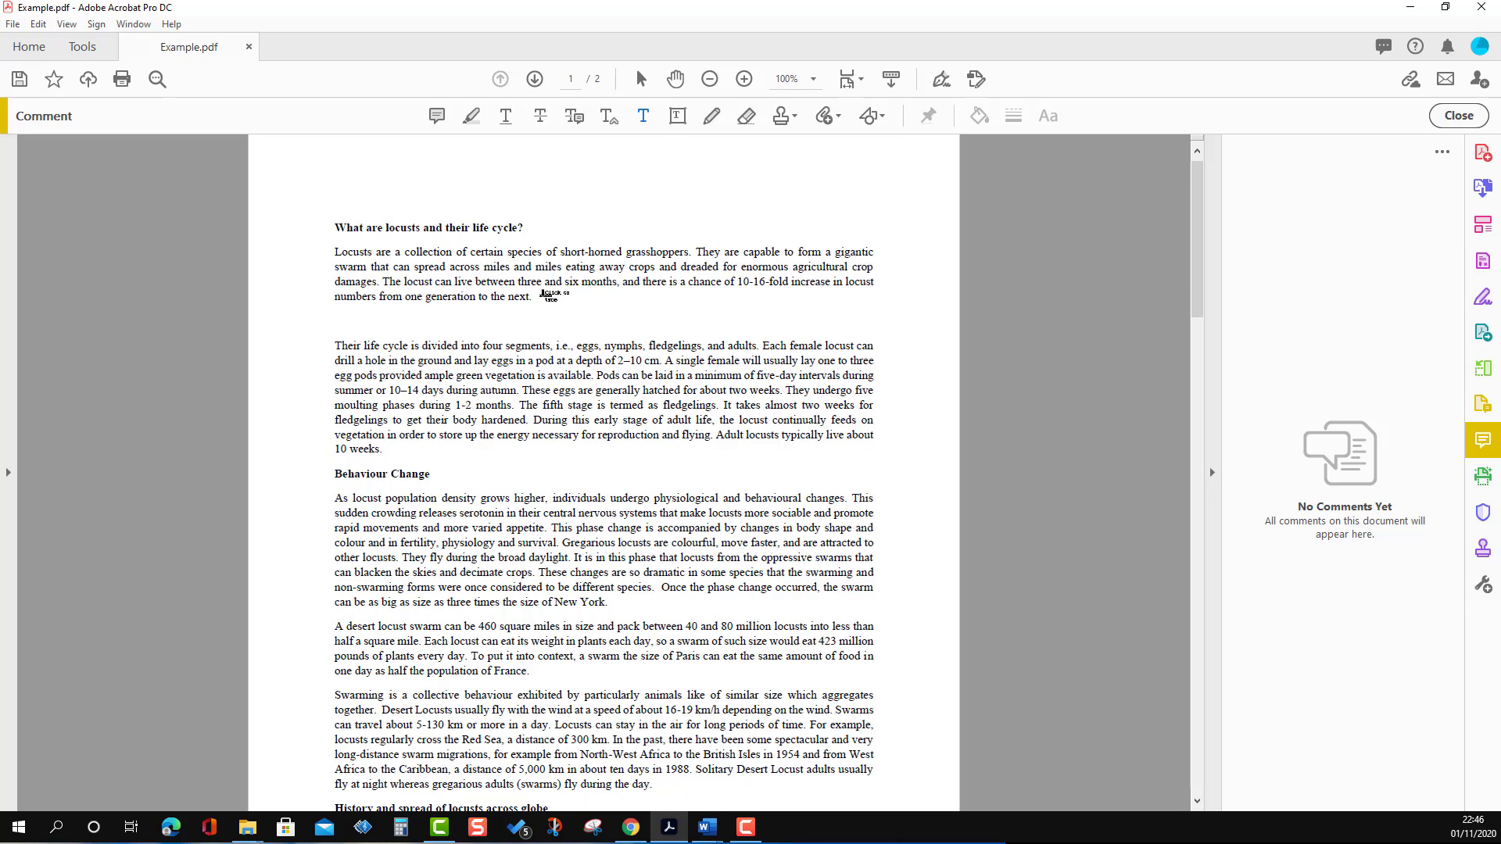
click(543, 295)
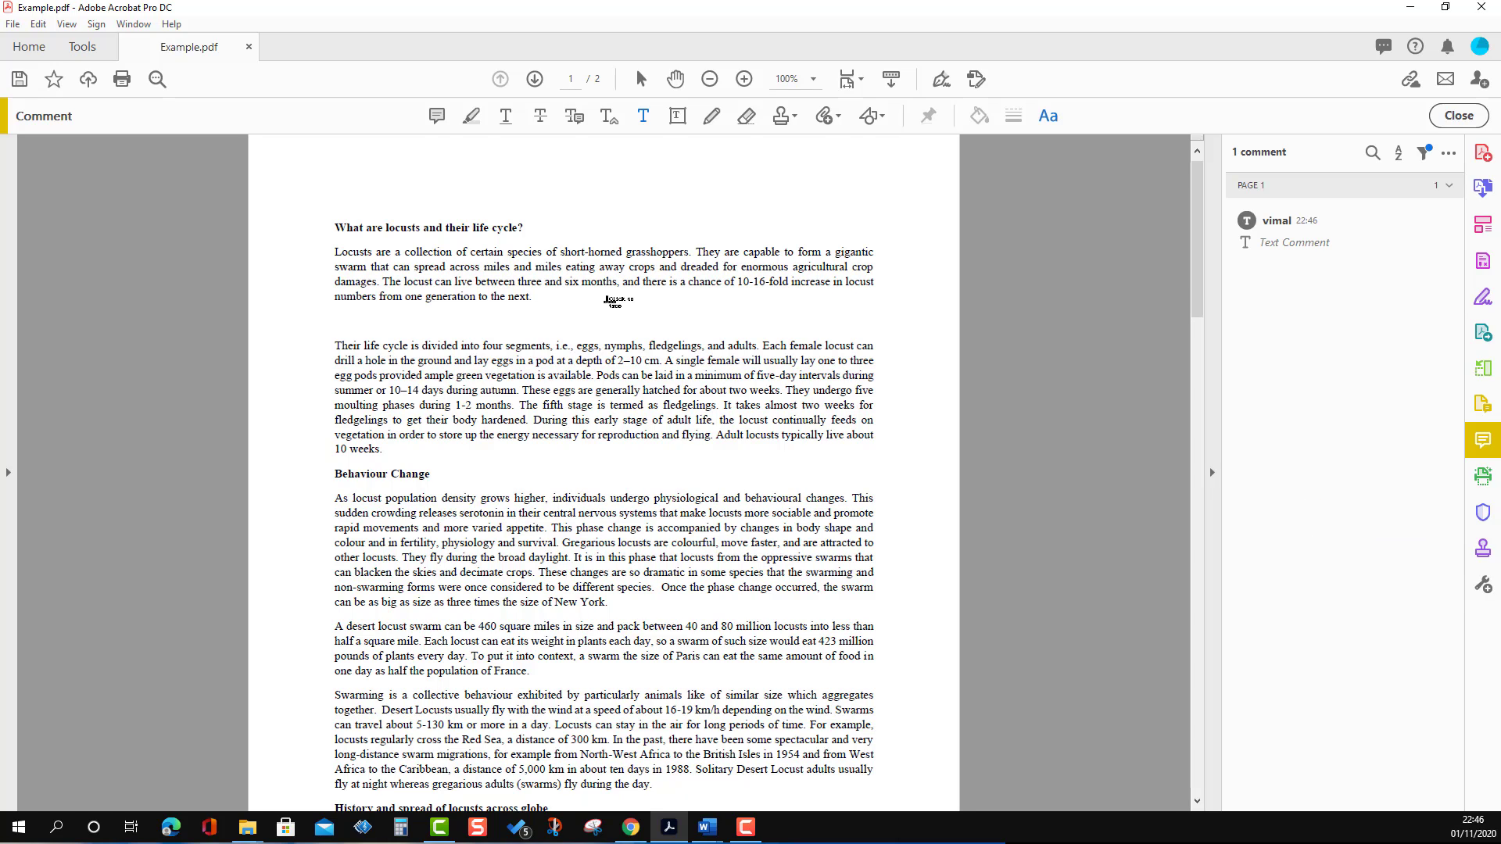
text(Delete paragraph)
right_click(582, 300)
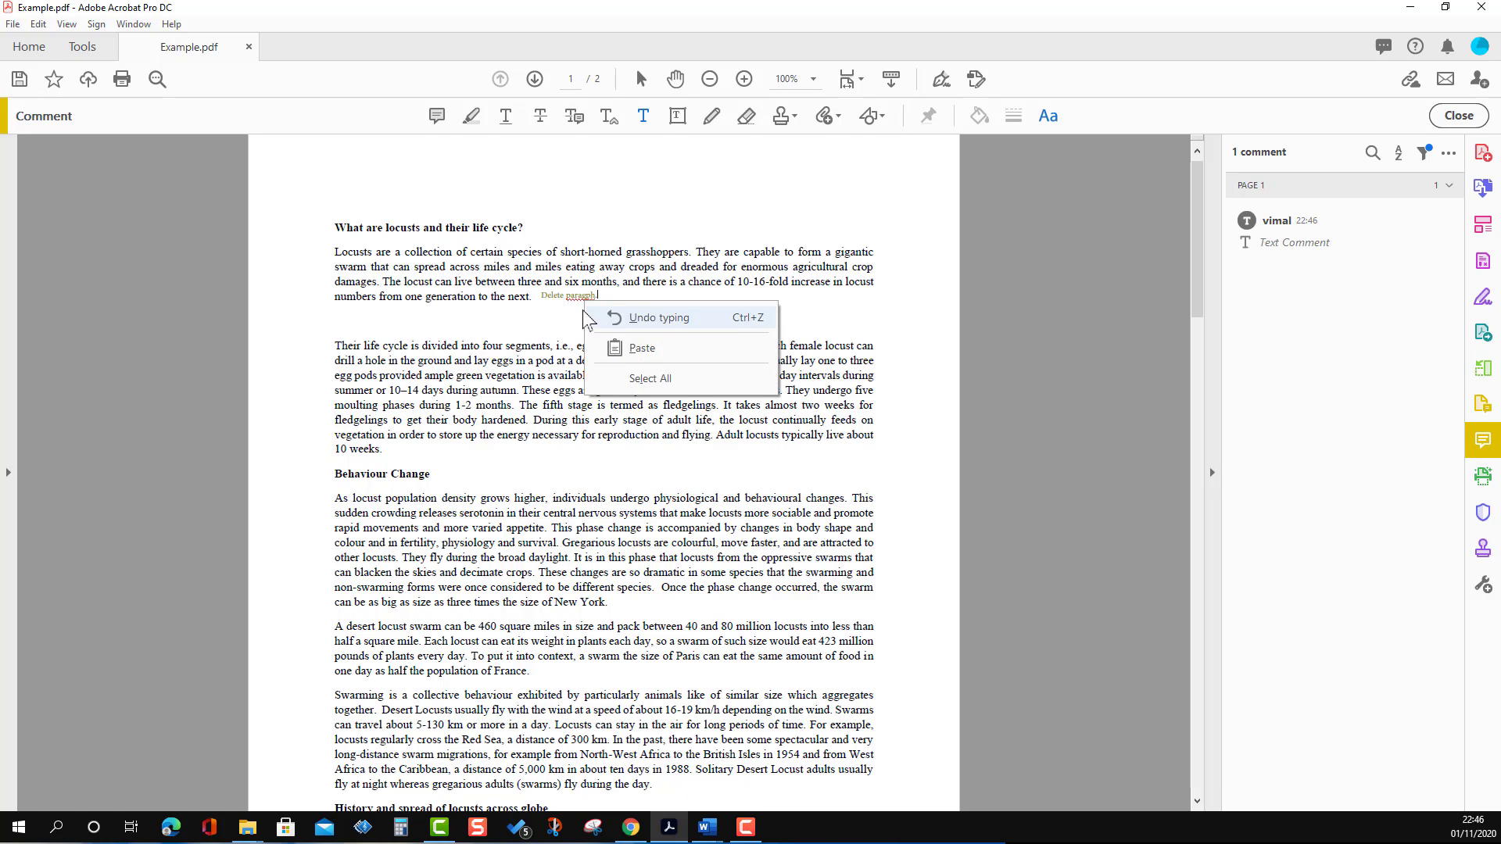
key(Escape)
scroll(560, 305, up, 2)
scroll(560, 305, up, 4)
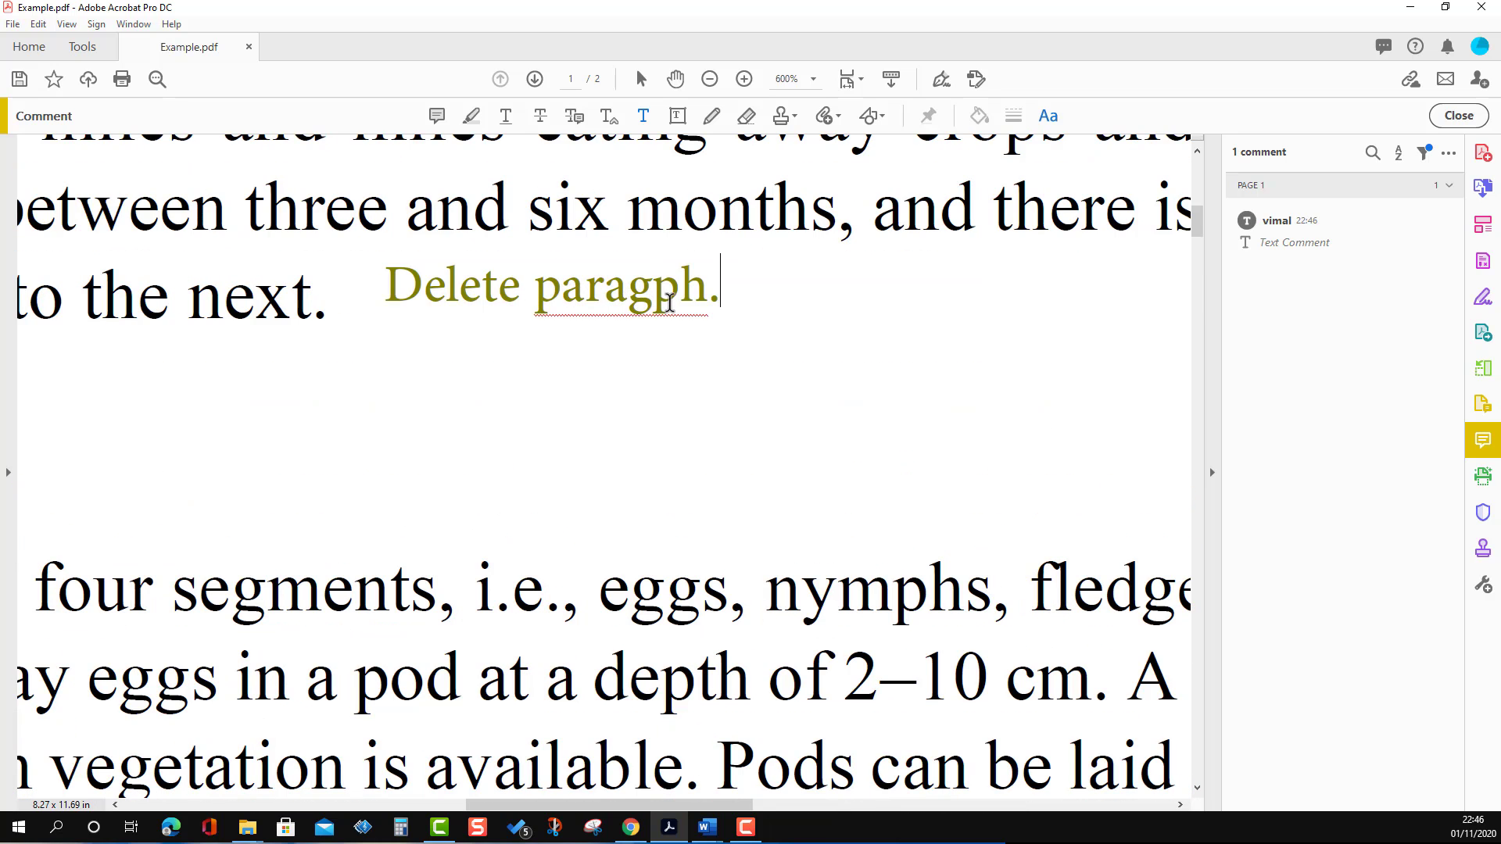
text(ra)
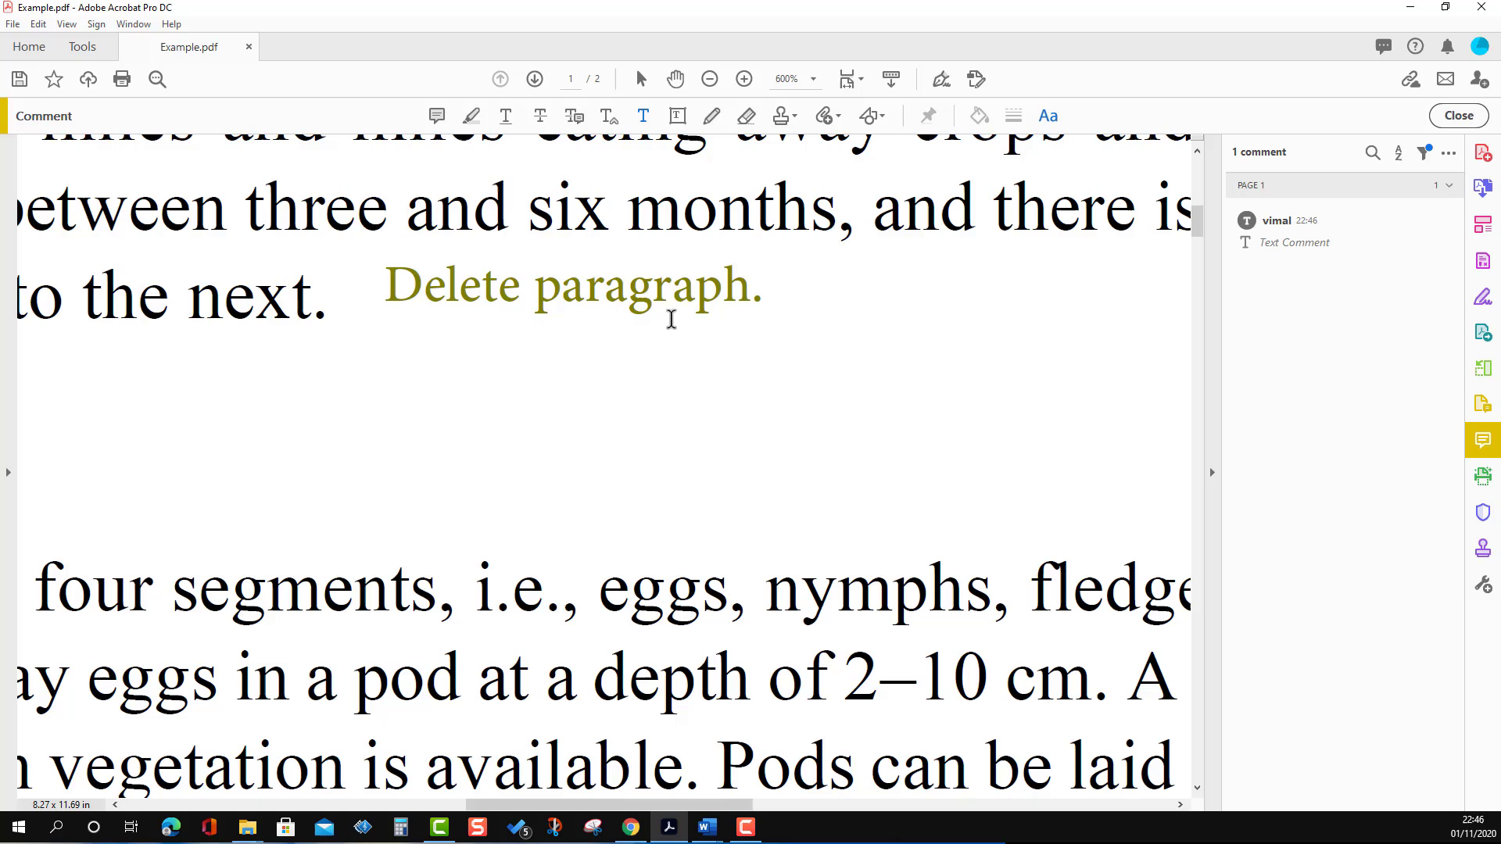
click(745, 297)
click(677, 295)
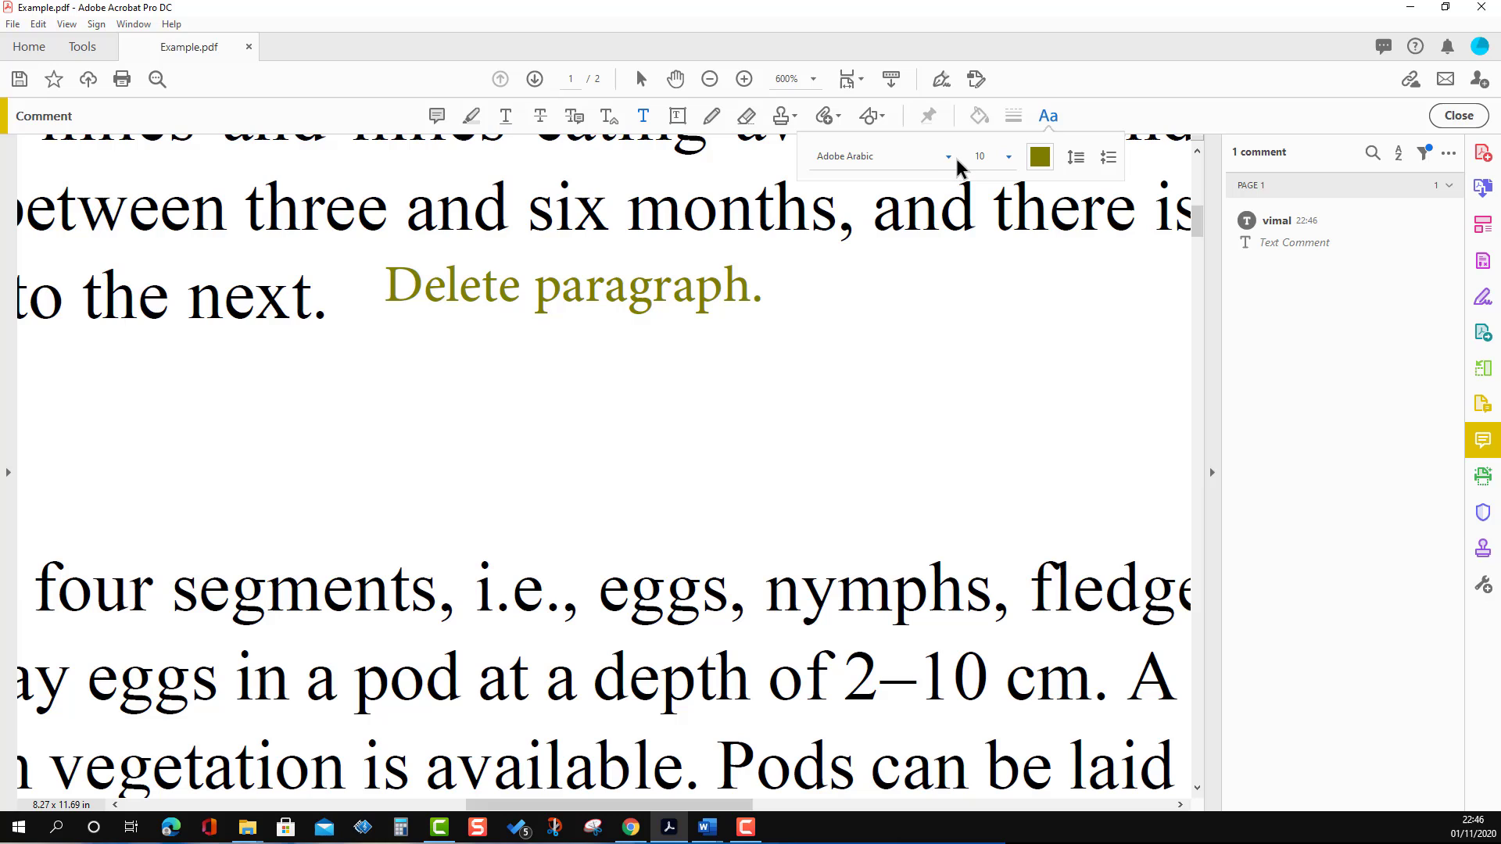
Step: Format the 'Delete paragraph.' comment as Adobe Hebrew, size 12, in red
click(949, 157)
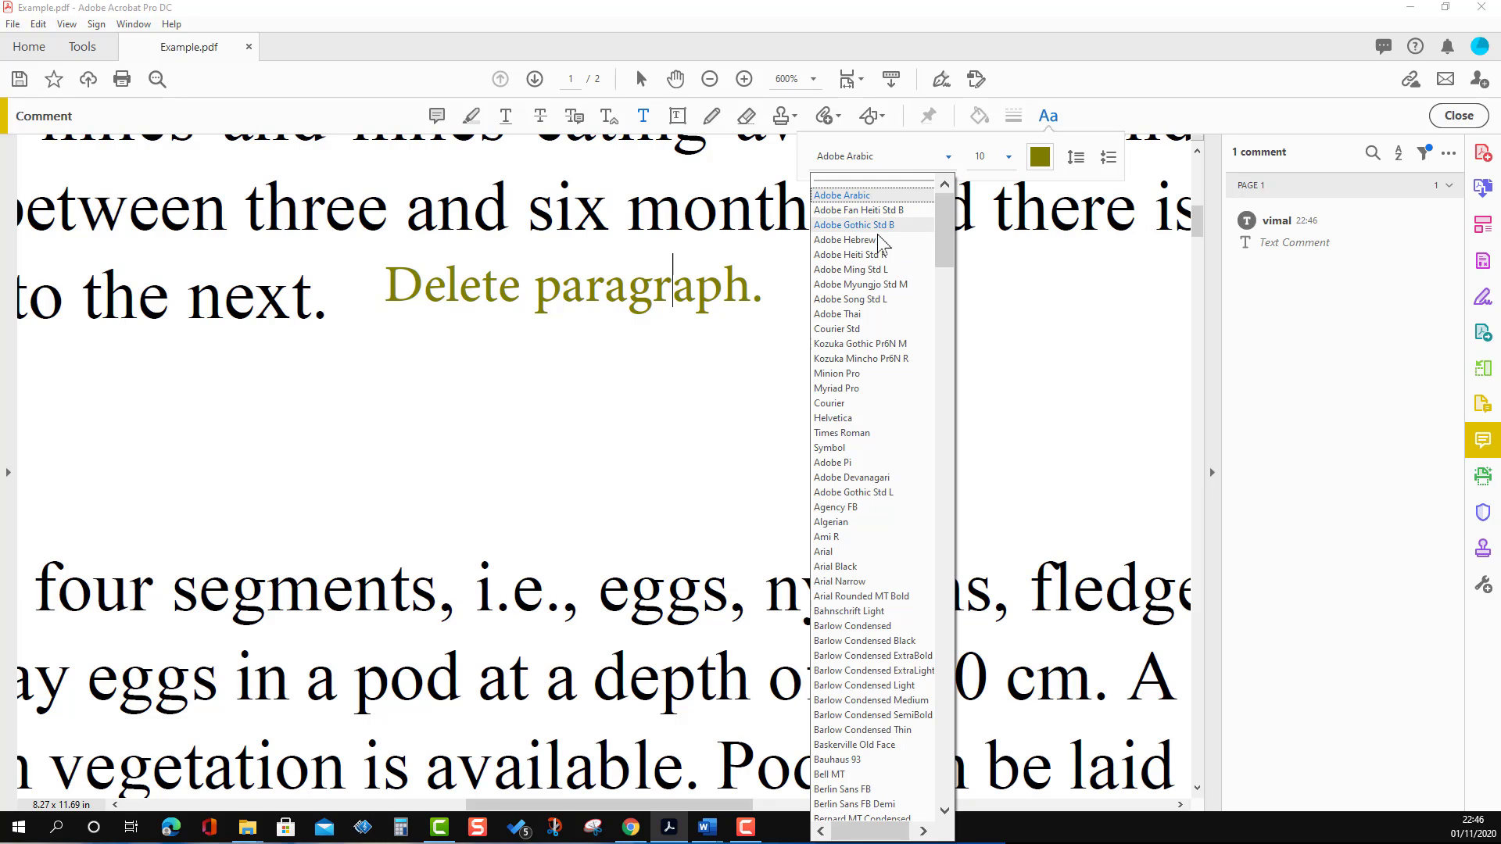
click(878, 240)
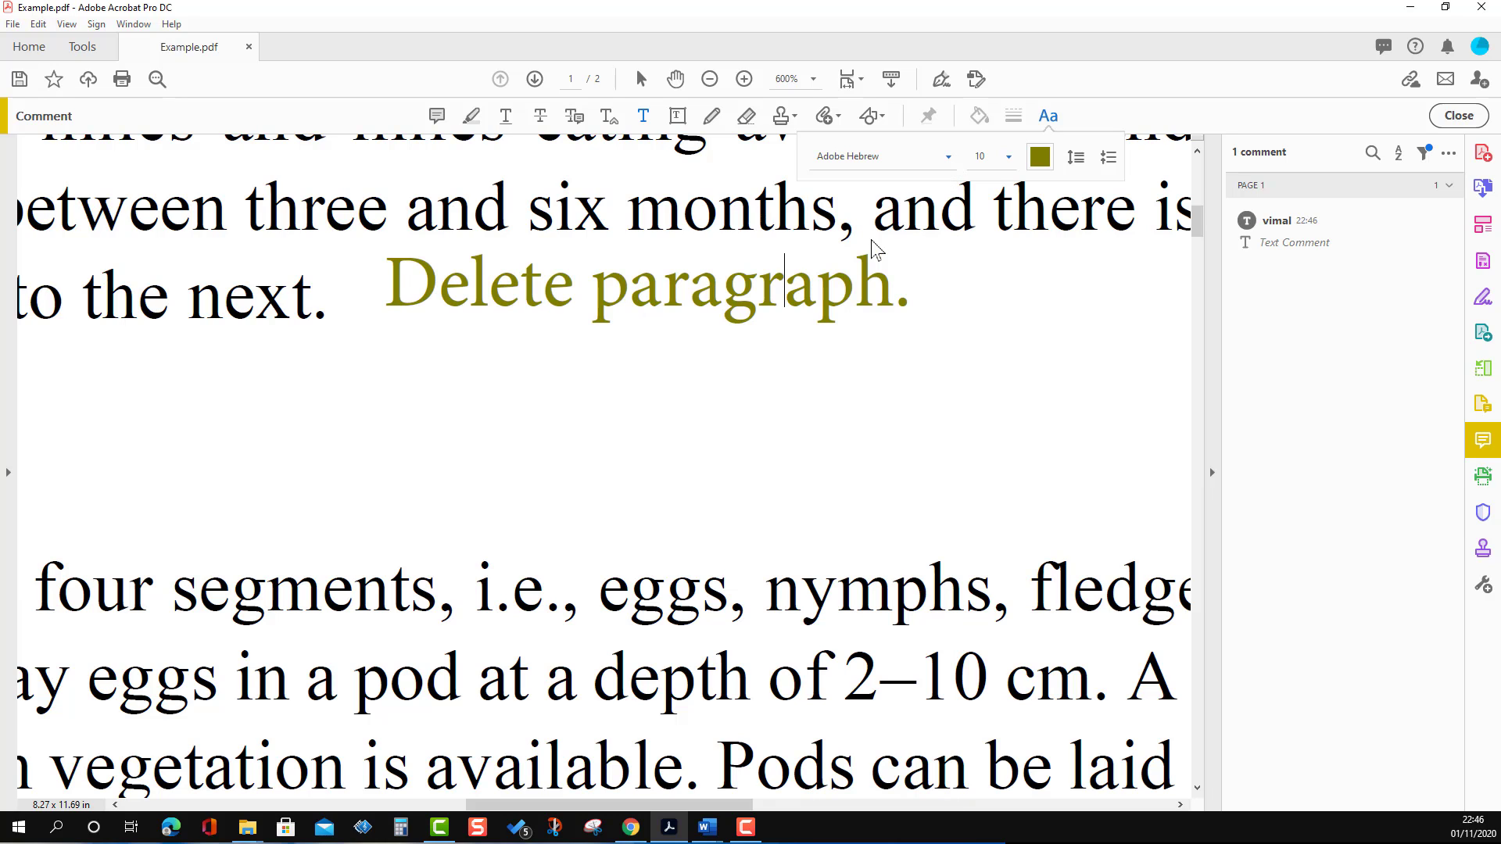
click(1008, 156)
click(982, 245)
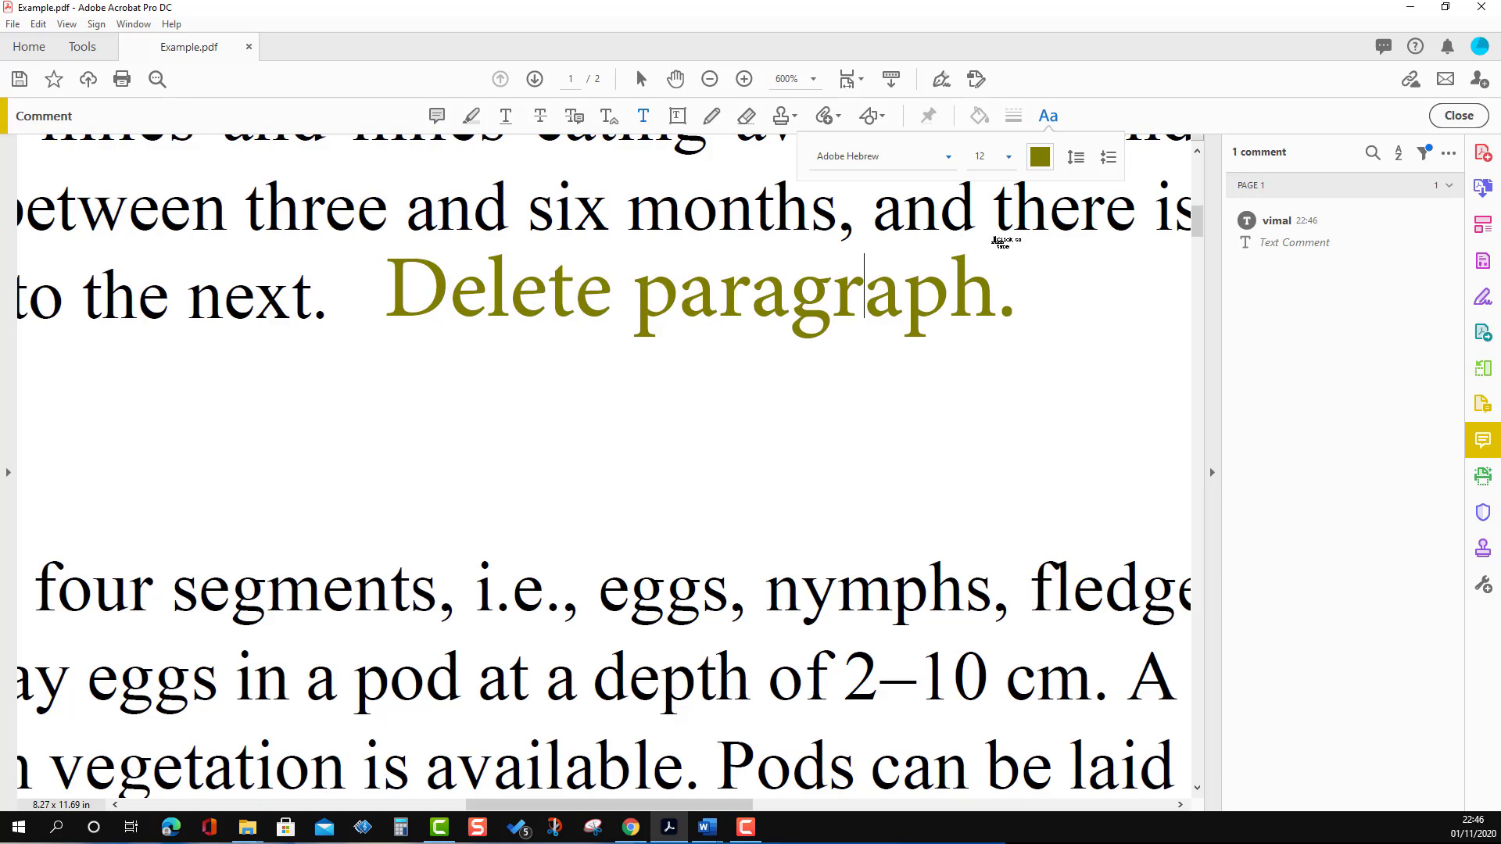
click(1040, 157)
click(973, 233)
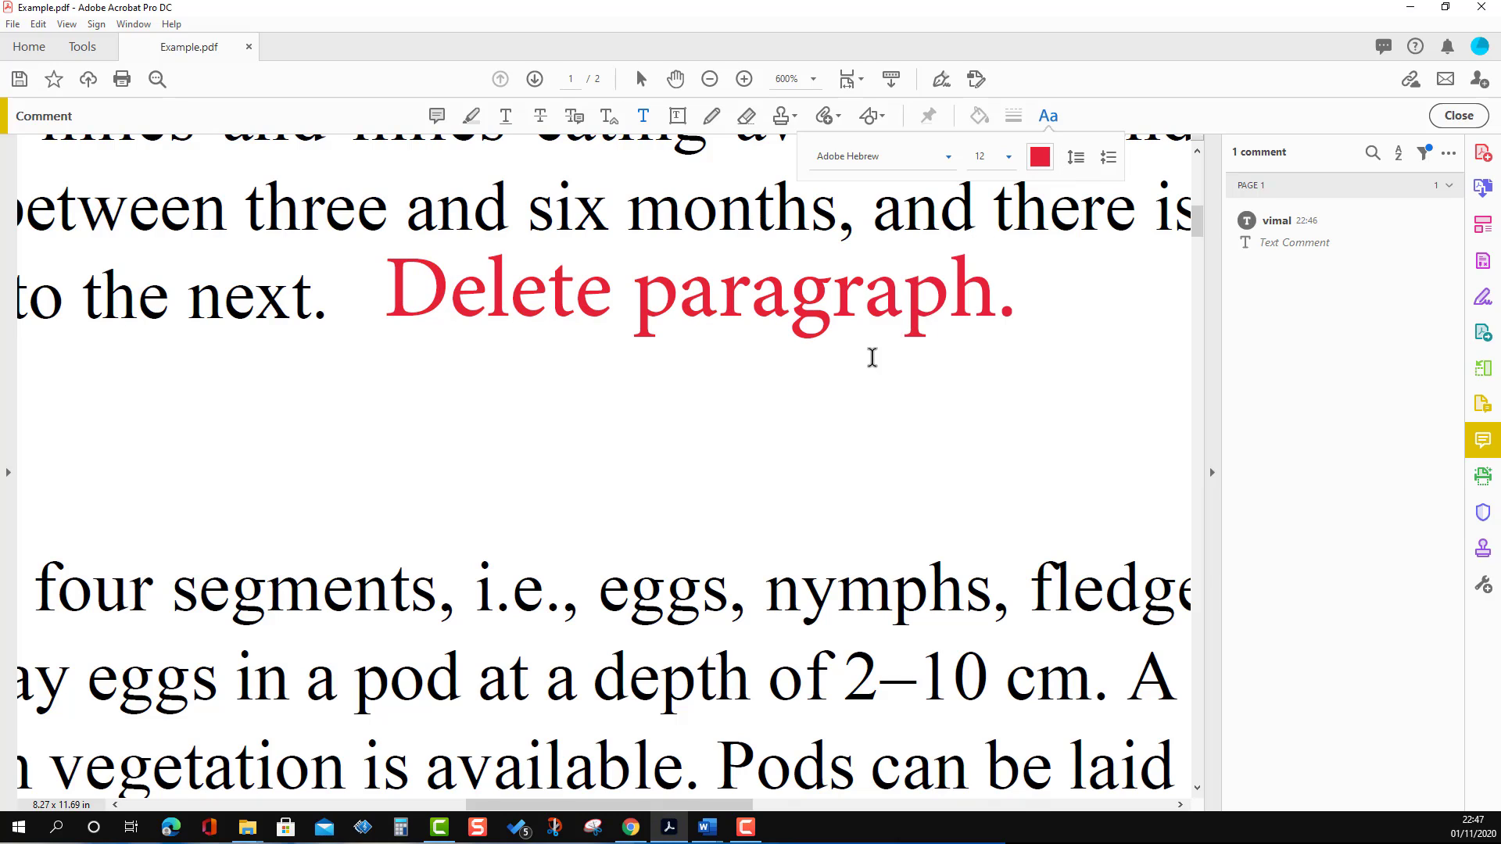
scroll(872, 357, down, 5)
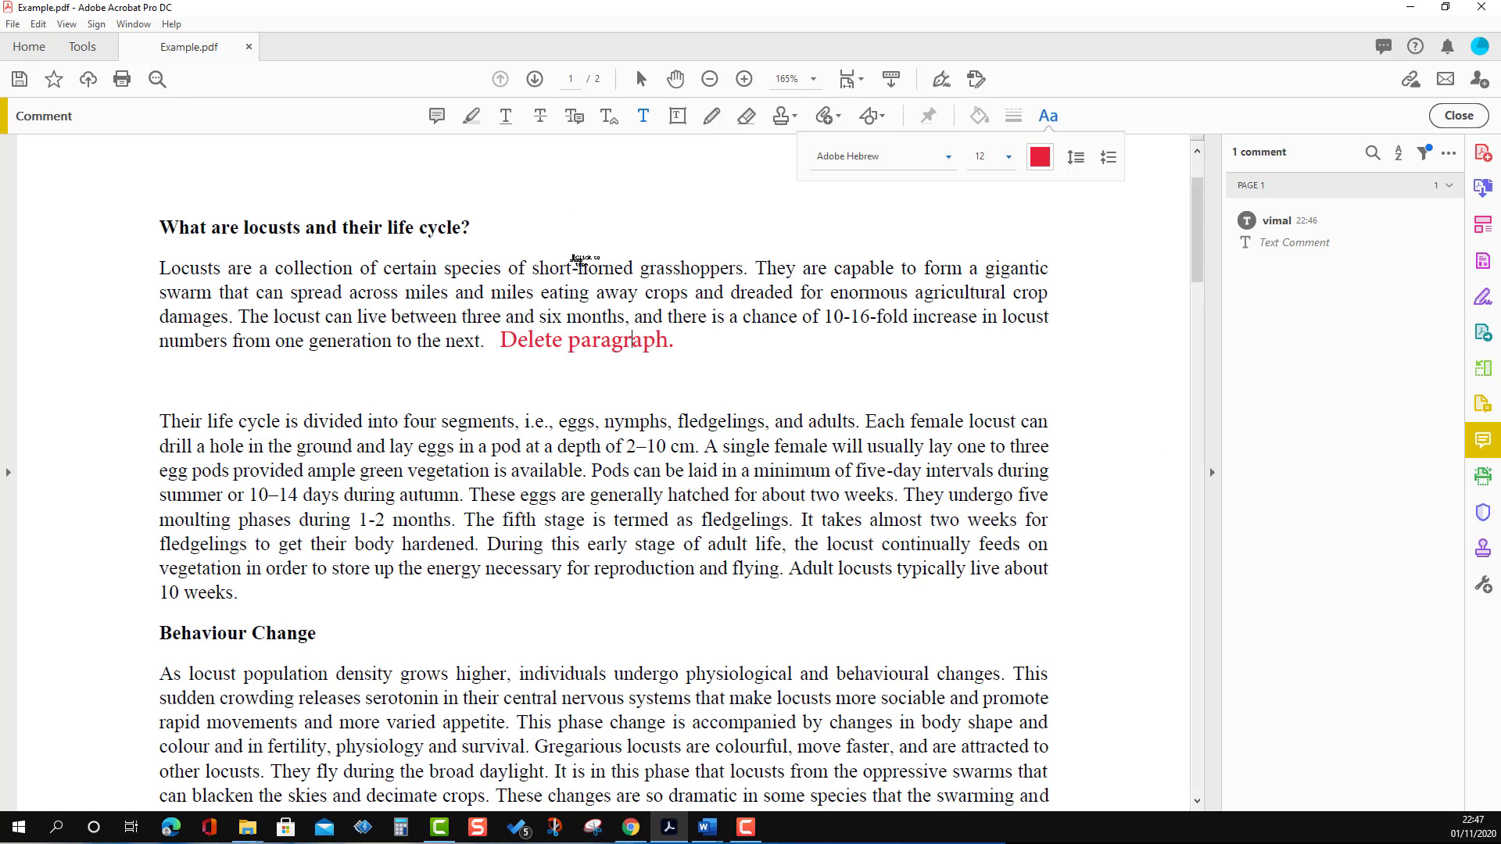
Step: Copy the whole first paragraph's text
click(643, 117)
drag(482, 344, 163, 272)
key(ctrl+c)
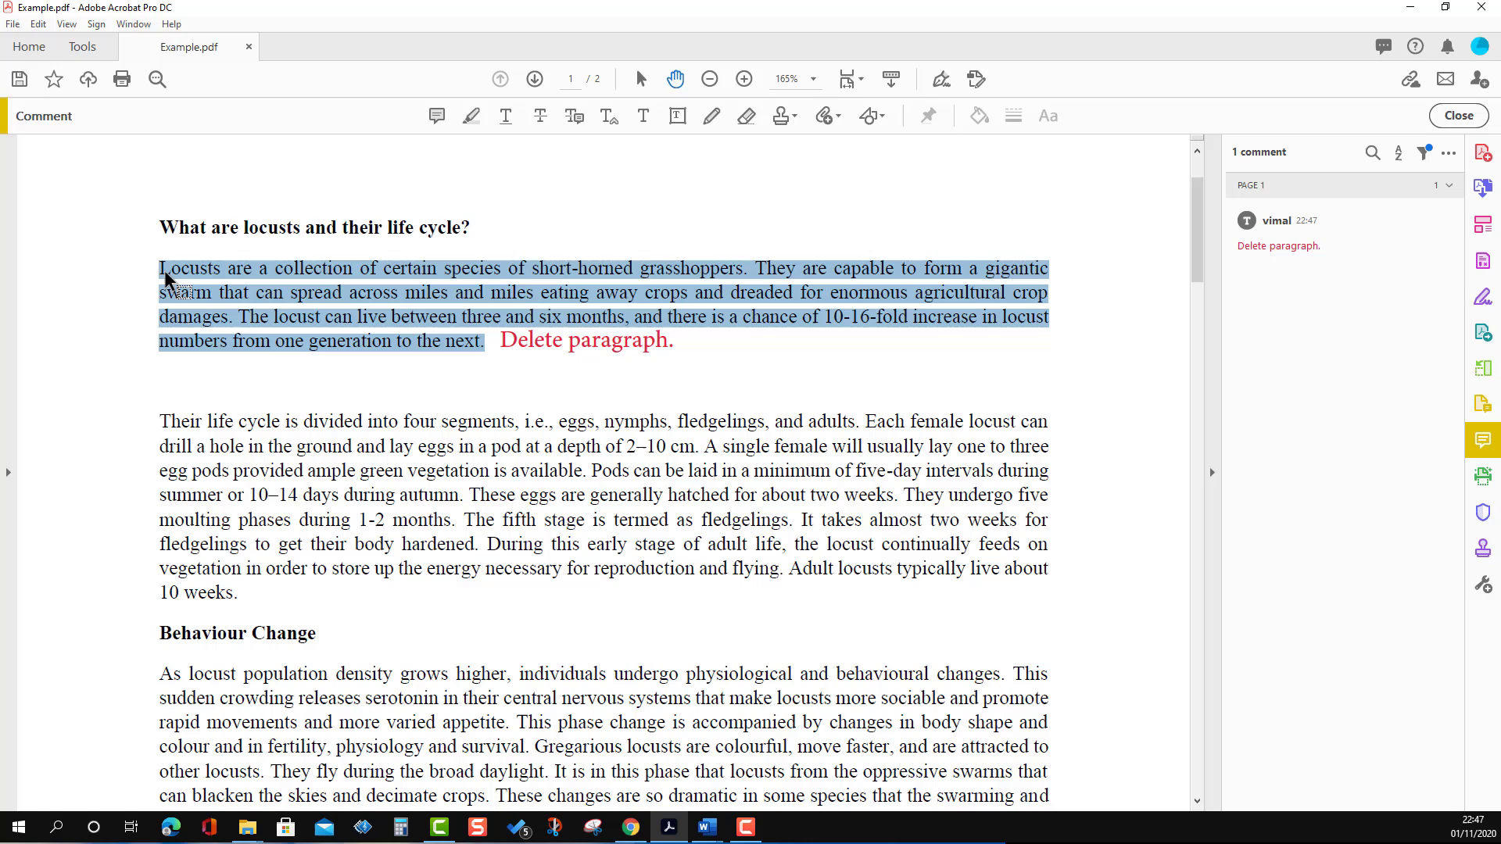
right_click(191, 282)
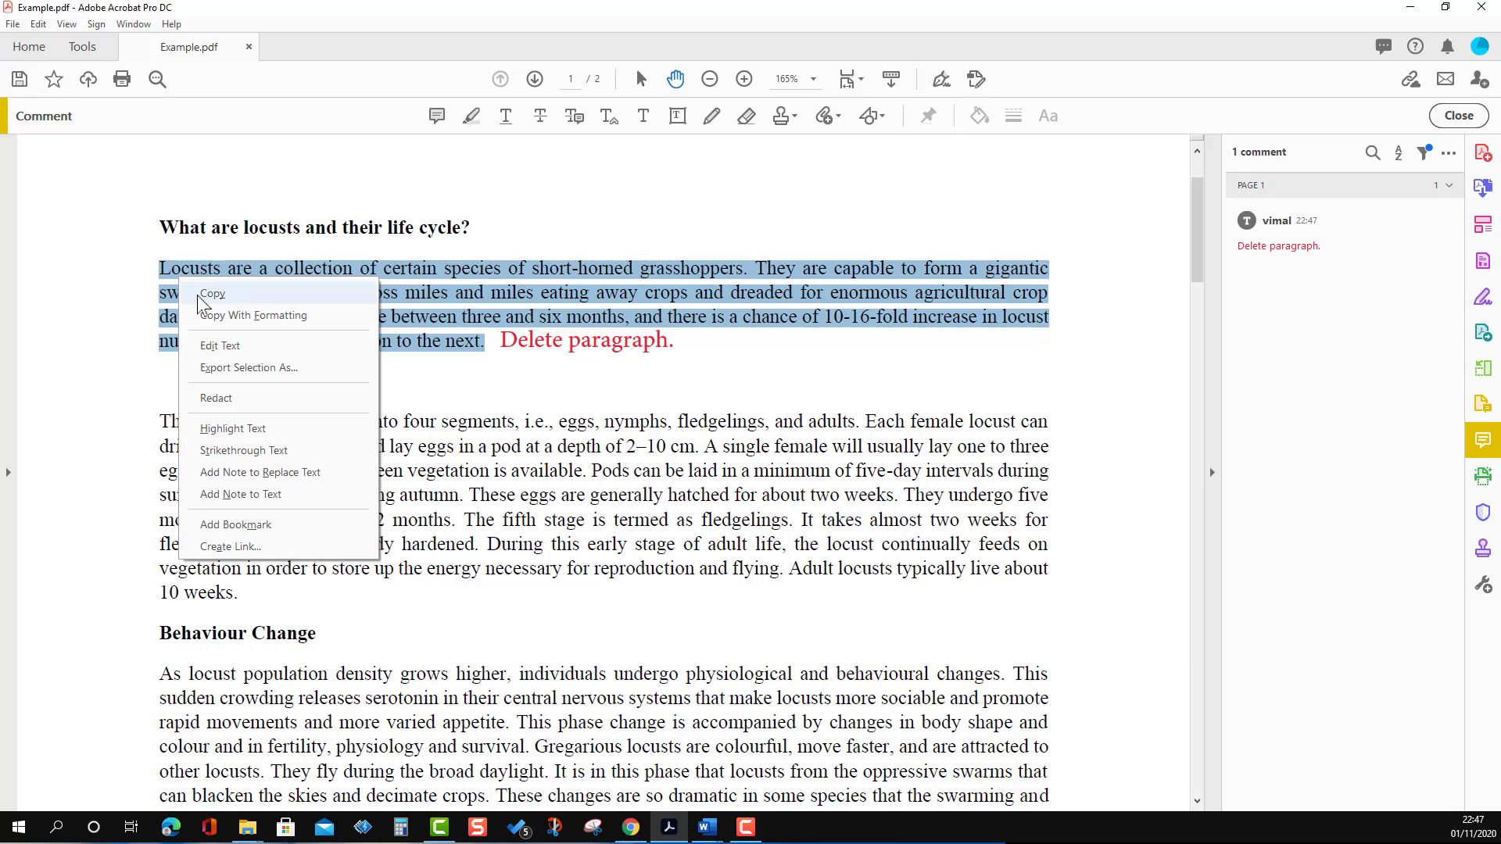
click(215, 292)
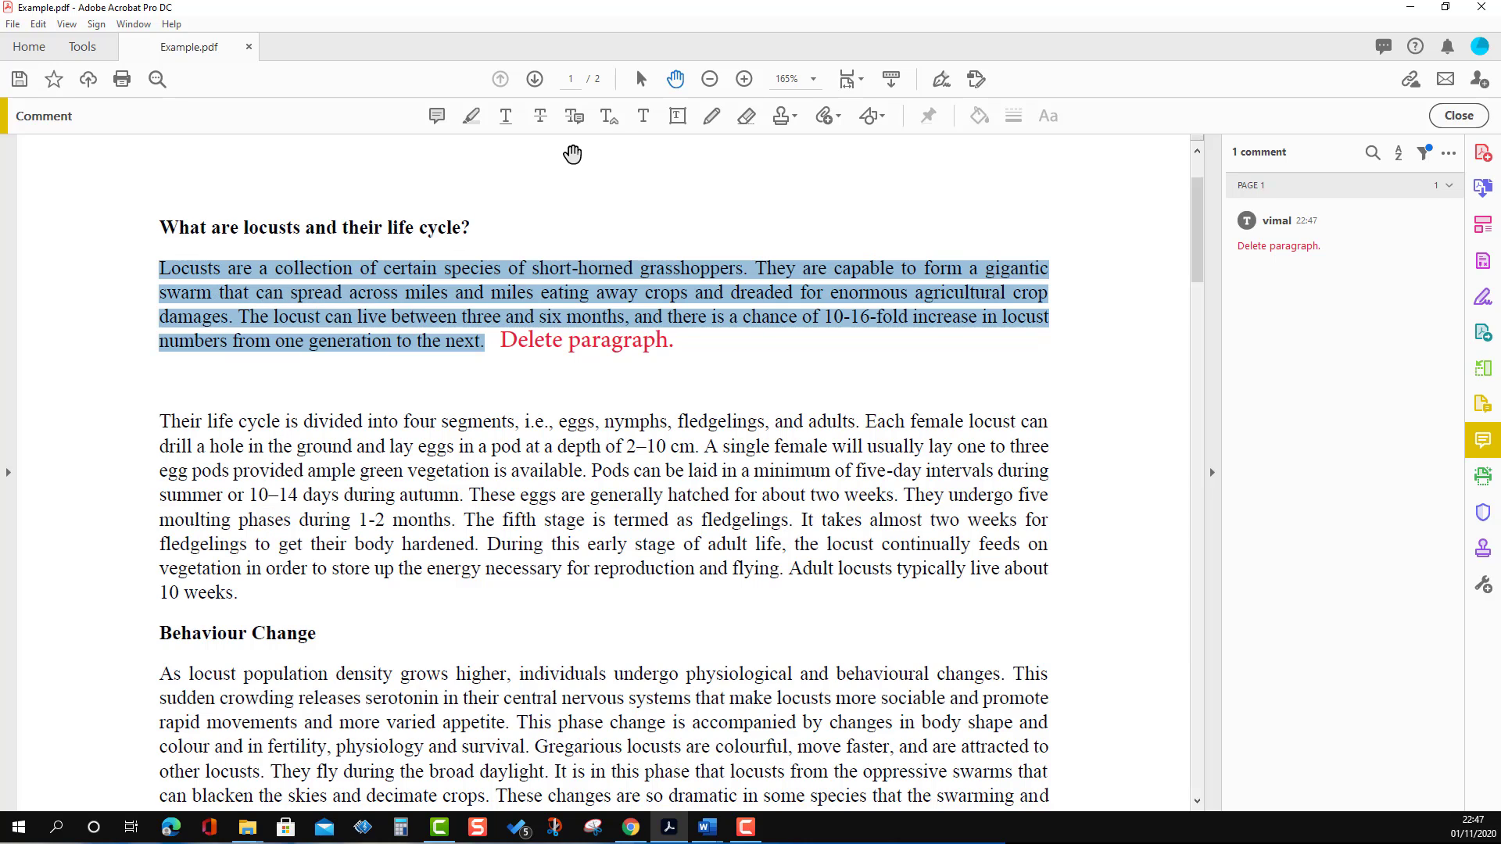
Step: Paste the copied paragraph into a new text comment after '10 weeks.'
click(643, 123)
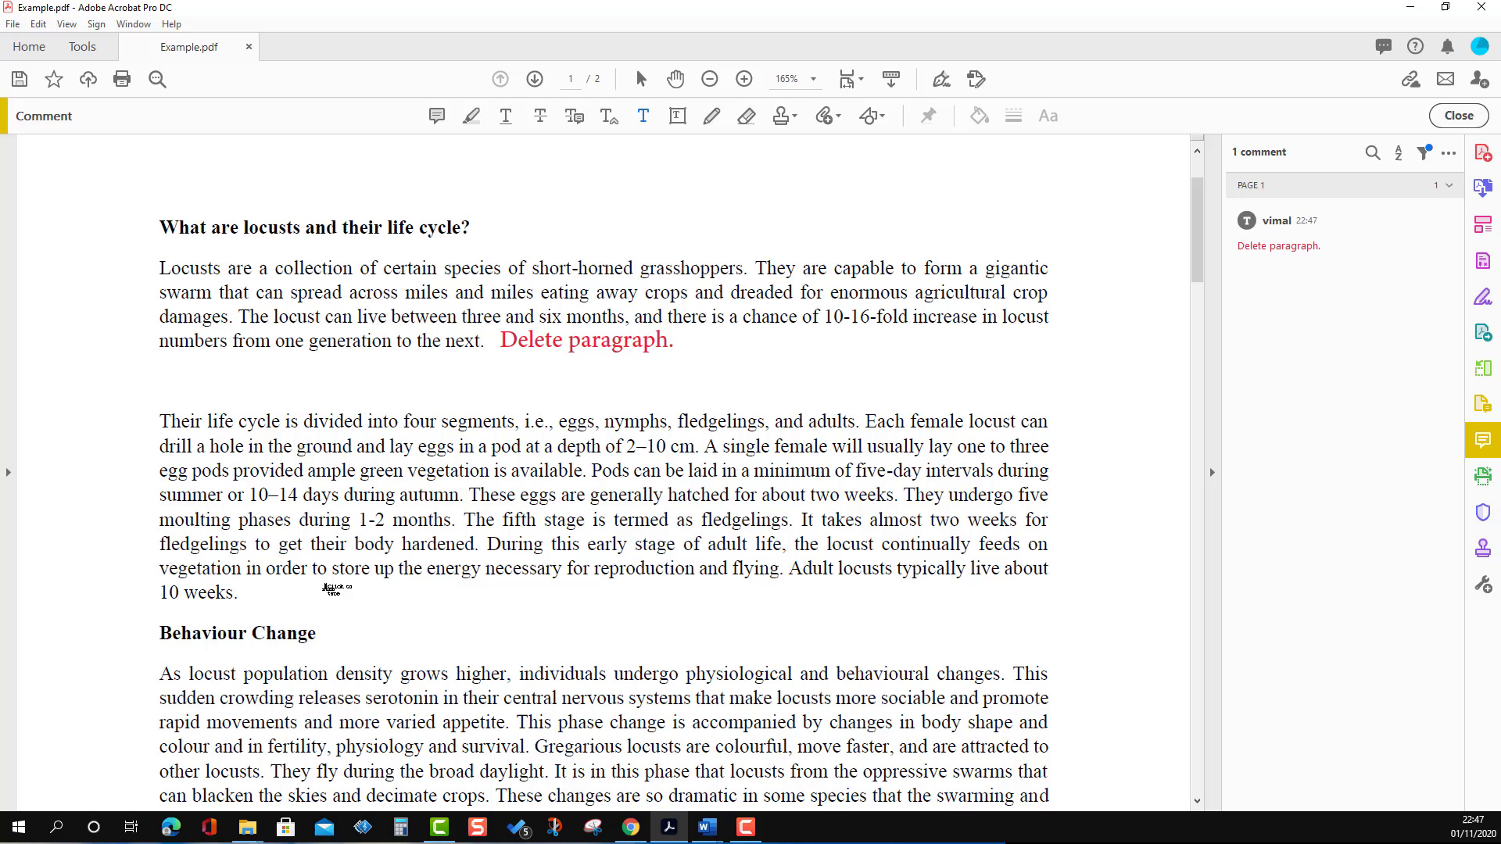
click(329, 588)
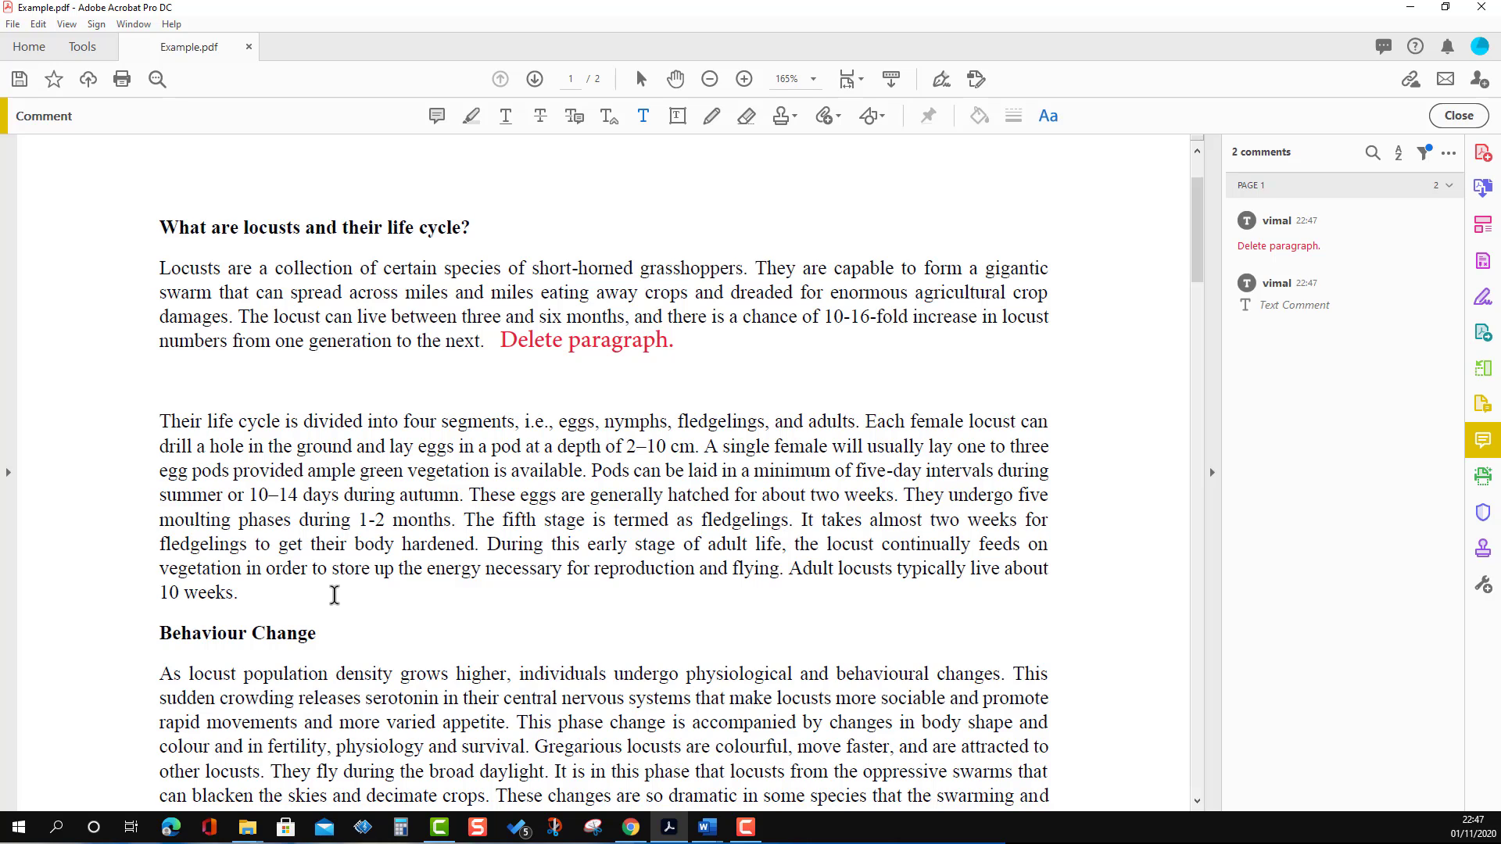
right_click(334, 594)
click(385, 608)
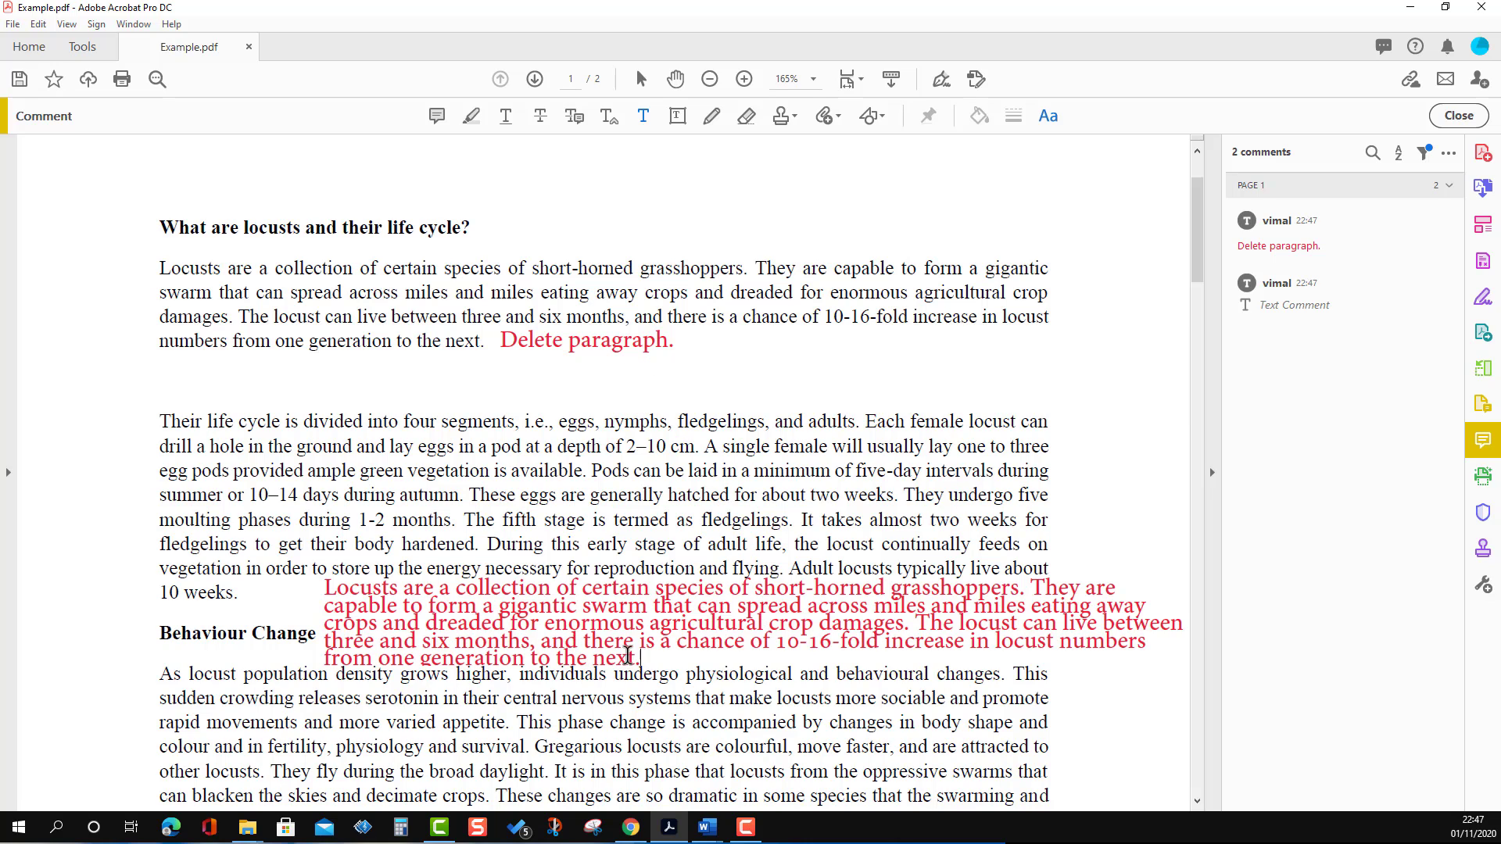
Step: Make the pasted comment orange Adobe Arabic at size 10 and discard the stray empty comment
drag(641, 657, 328, 596)
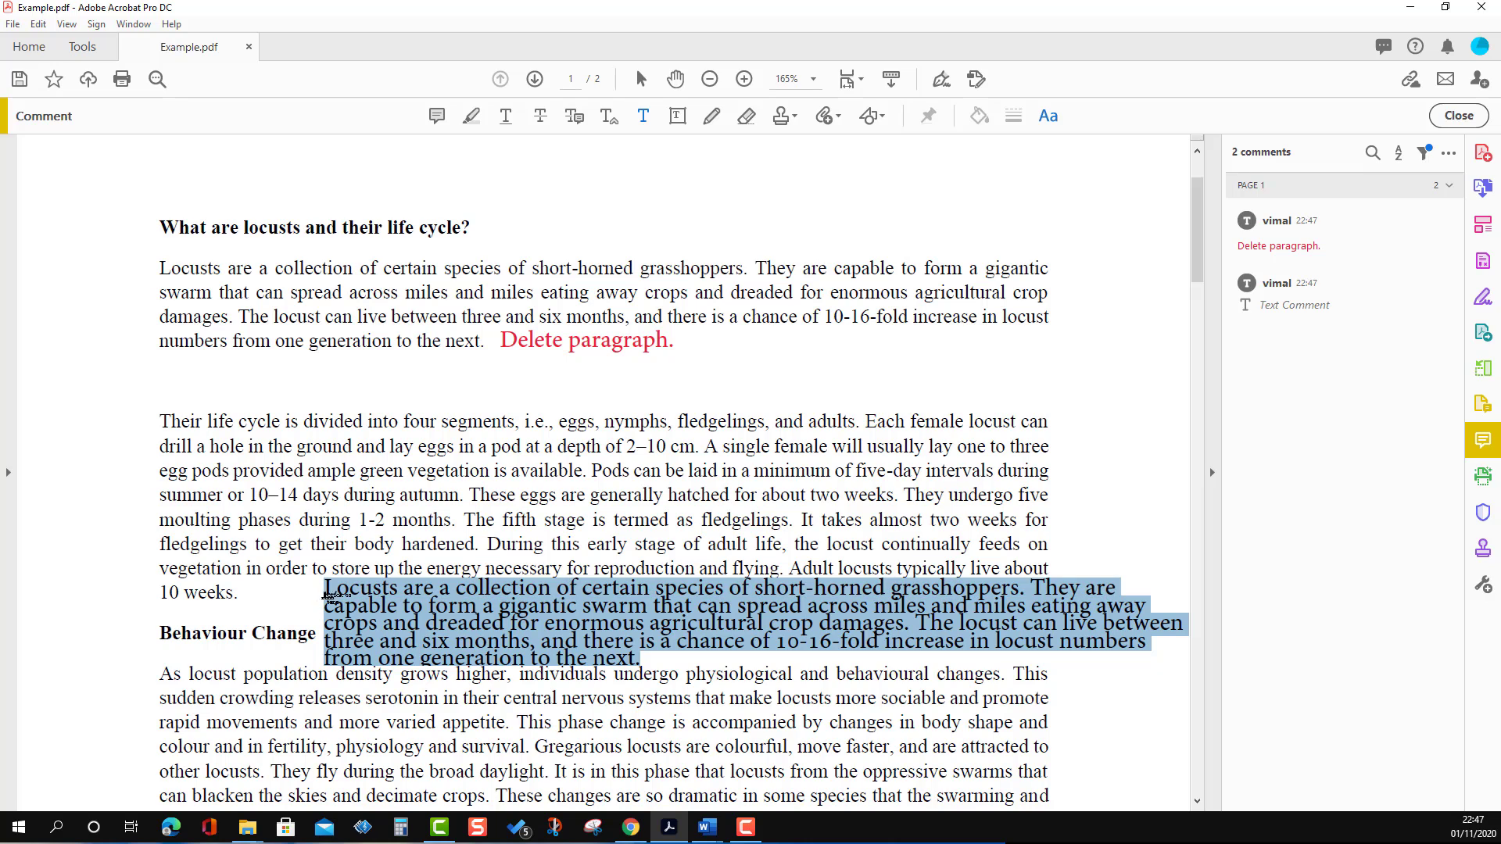
click(1048, 117)
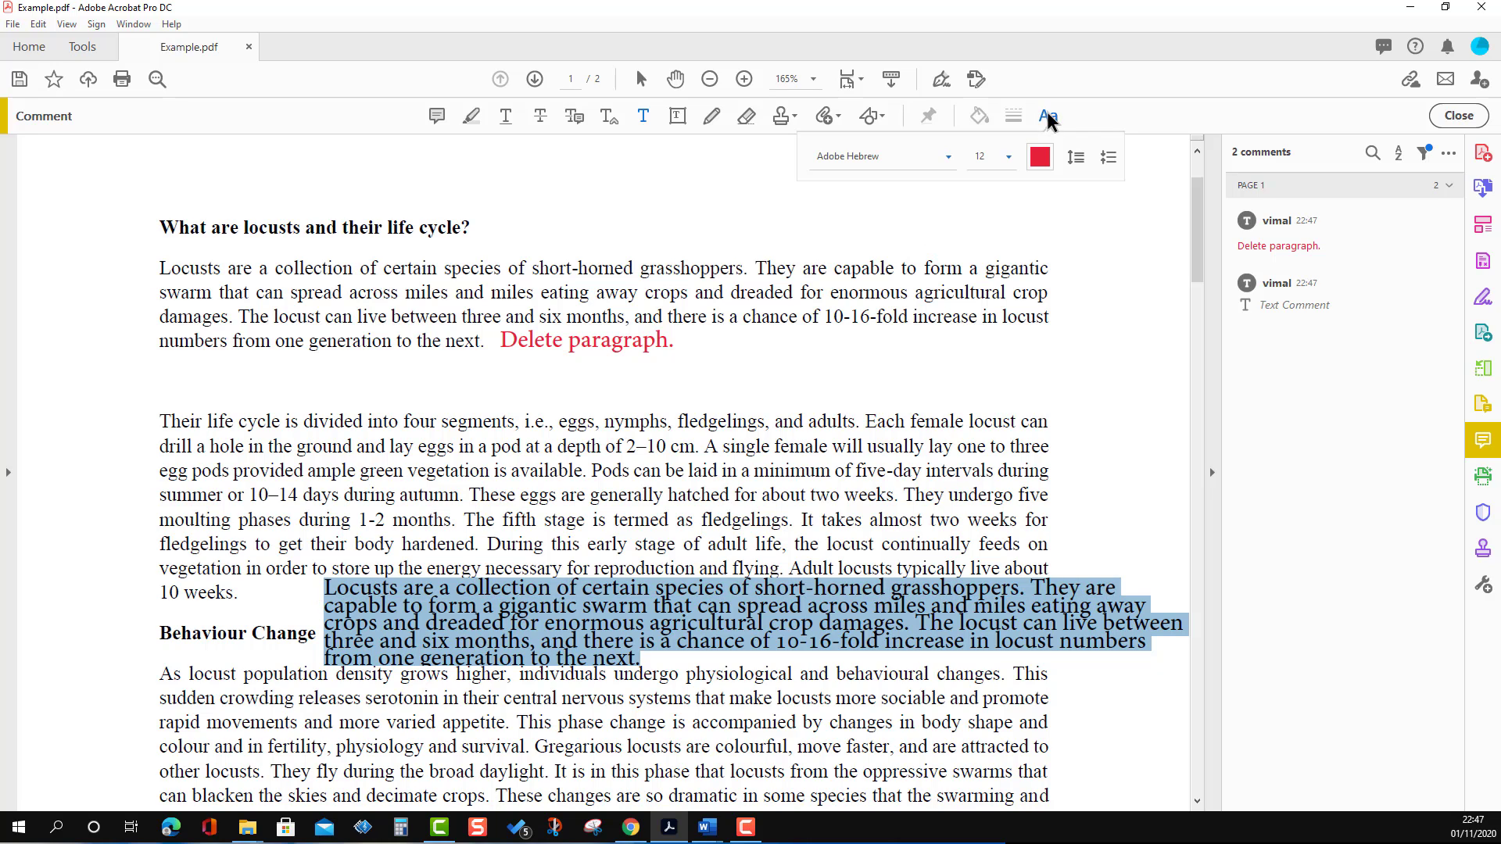
click(949, 158)
click(879, 194)
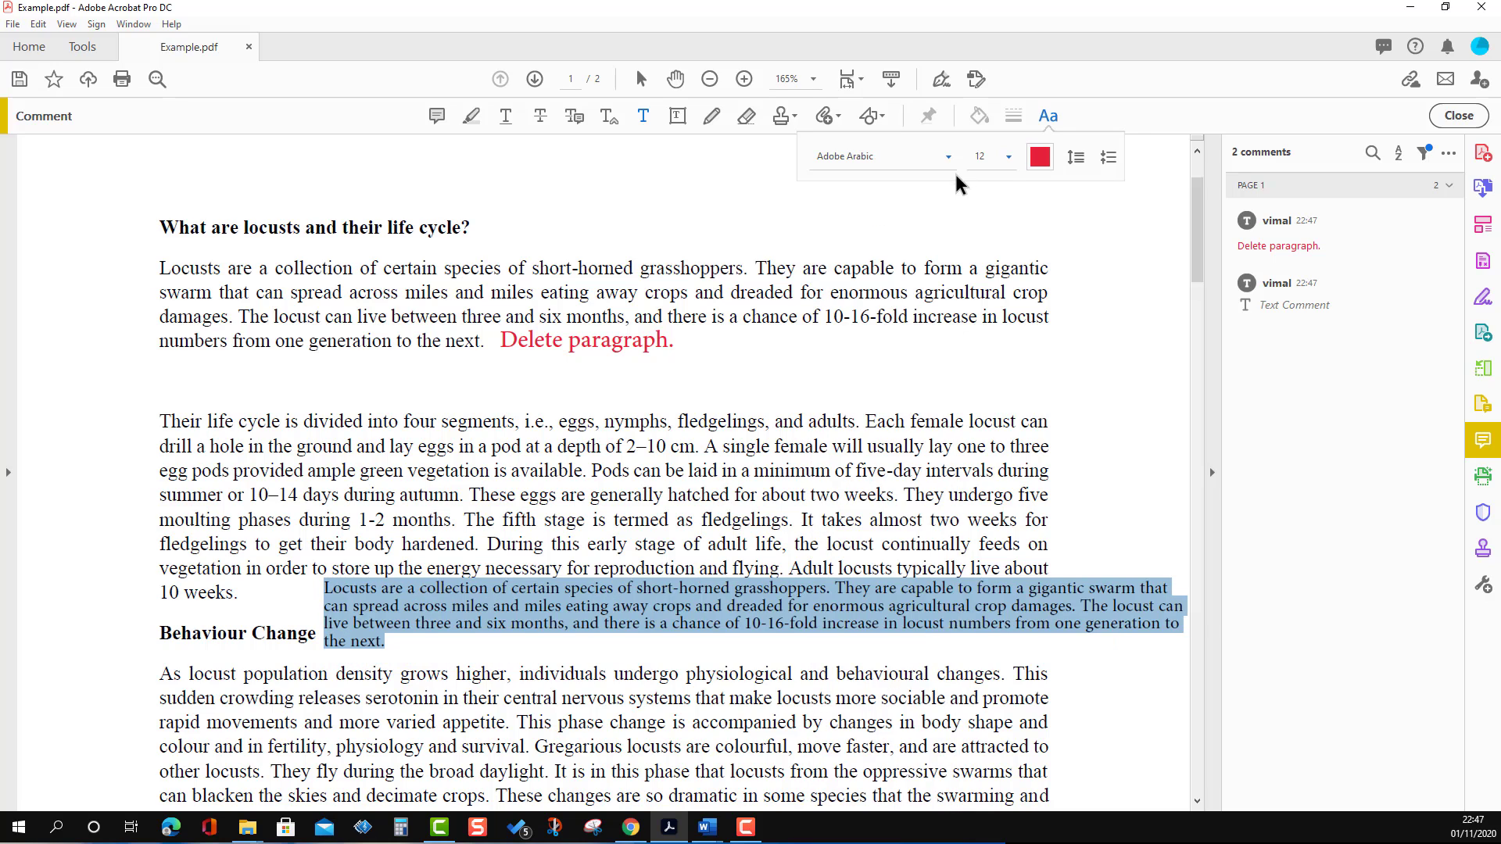
click(1009, 157)
click(986, 231)
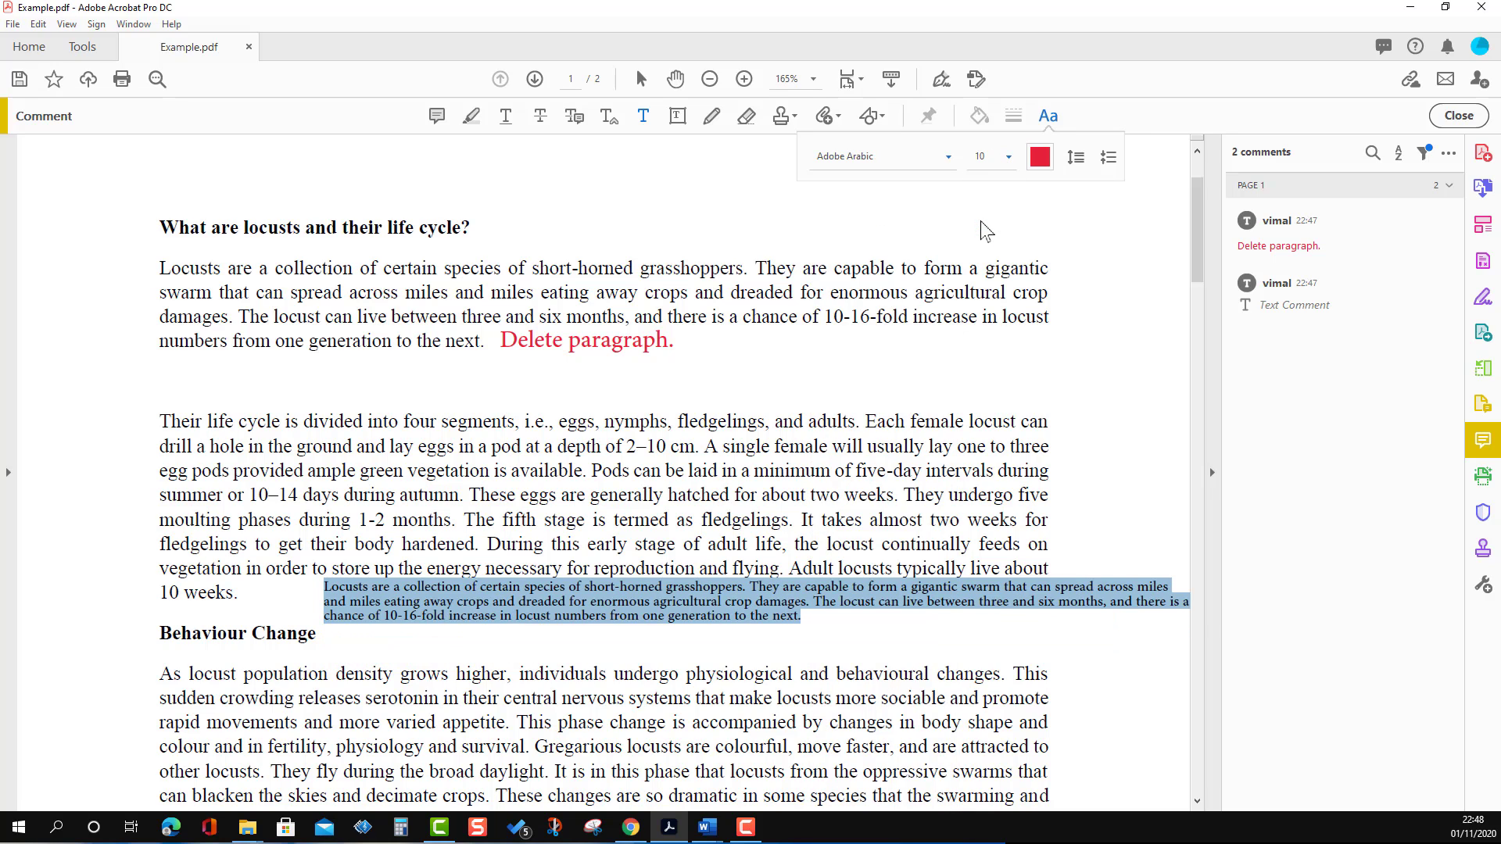
click(1040, 157)
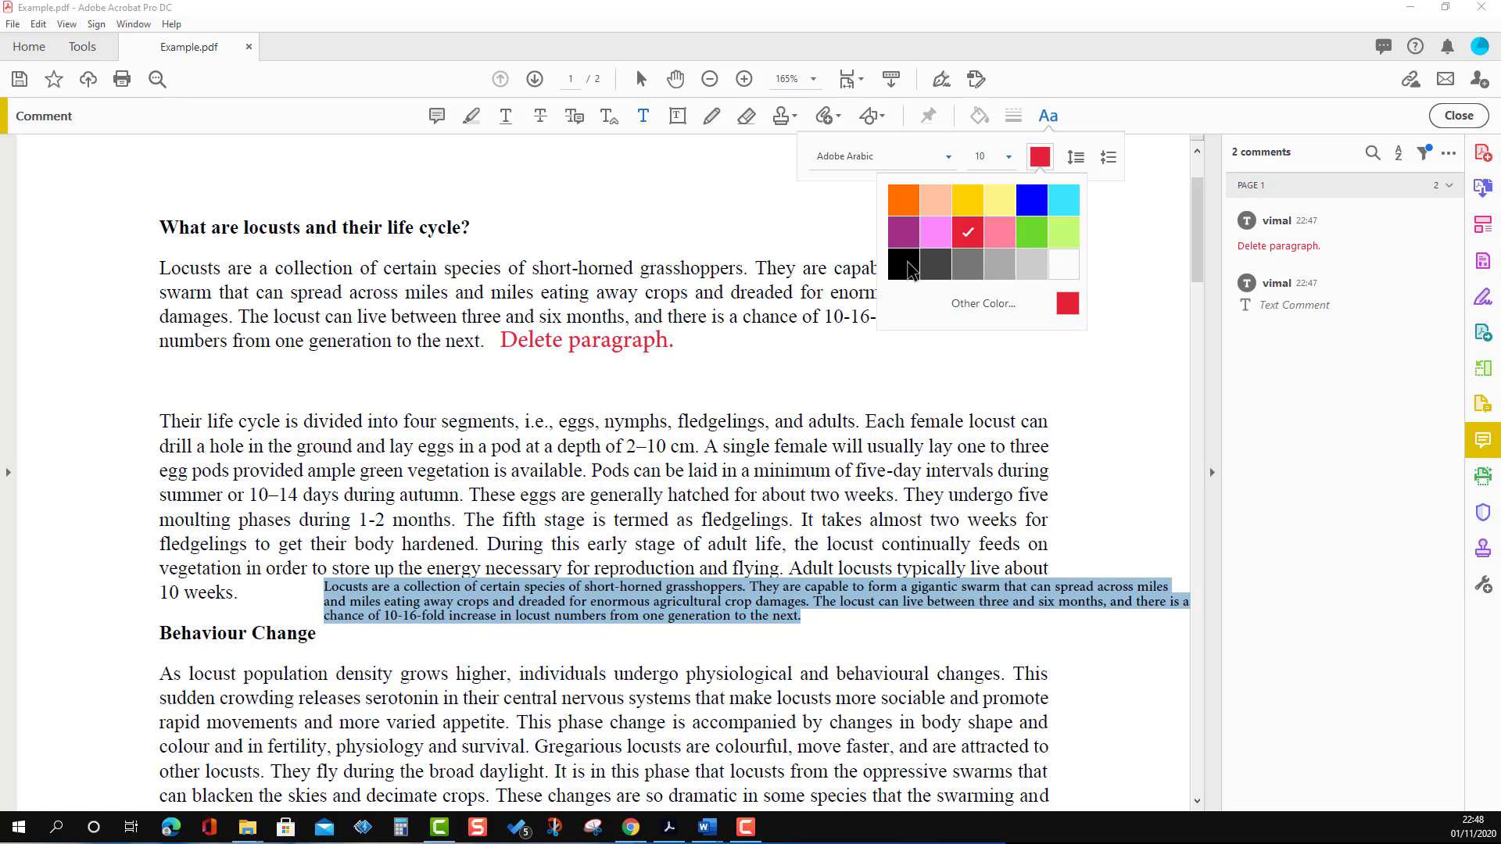
click(906, 202)
click(970, 366)
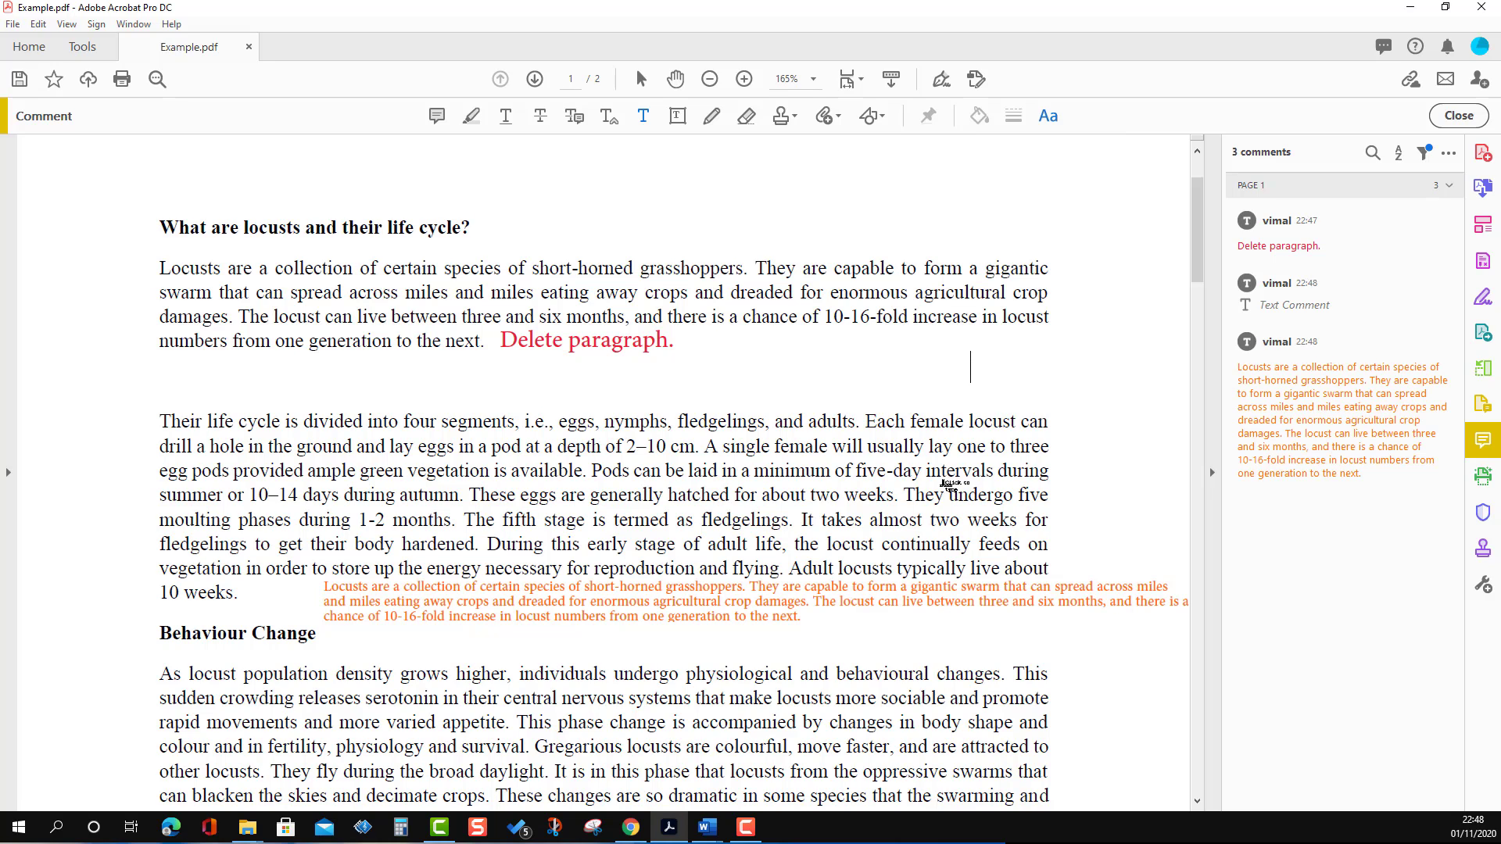
key(Escape)
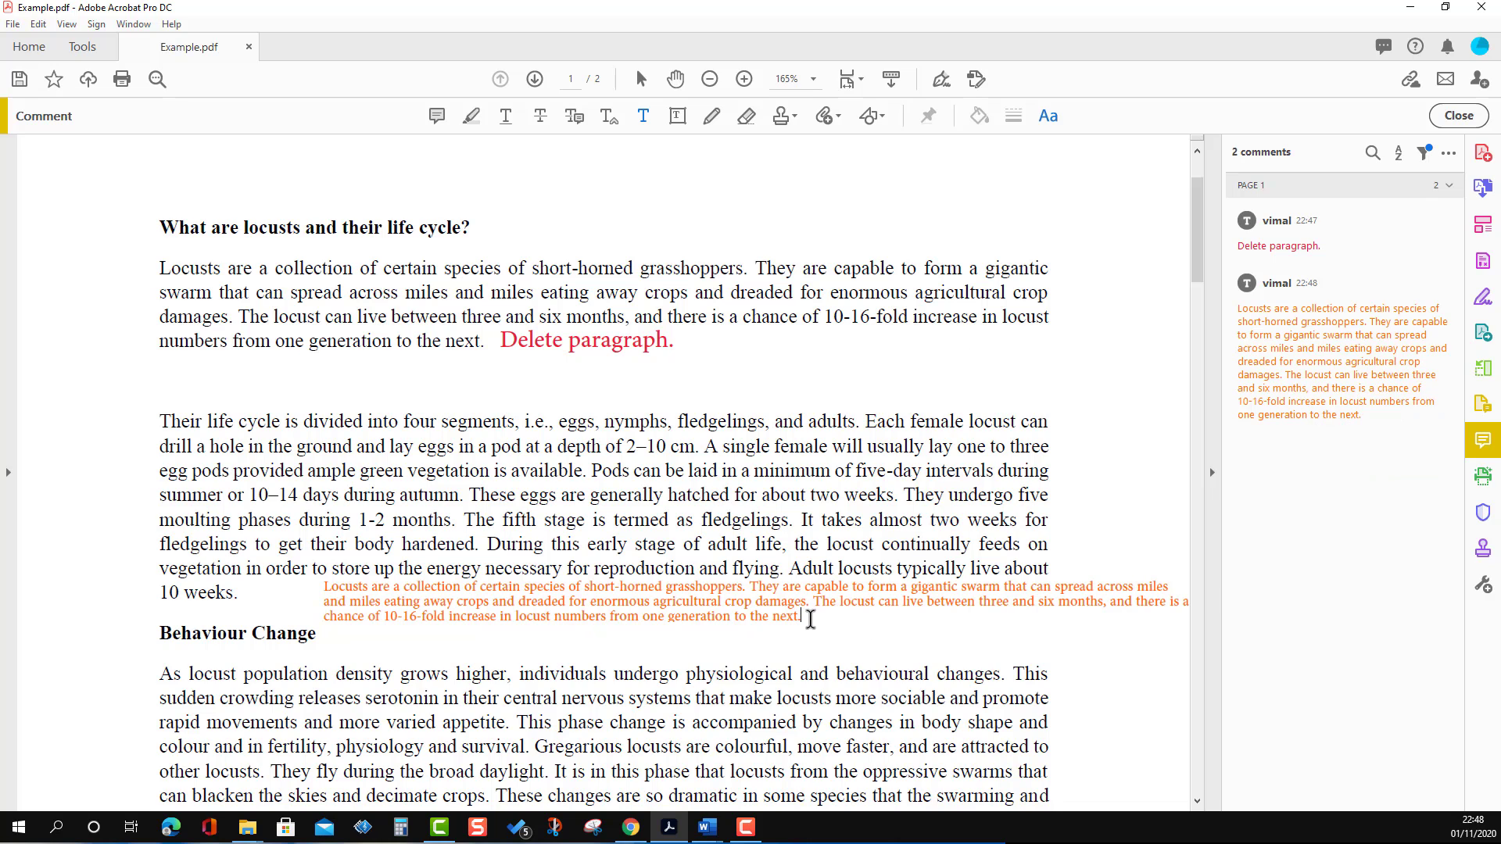
Step: At 125% zoom, drag the orange comment box's right edge inward so its text rewraps
scroll(829, 606, down, 1)
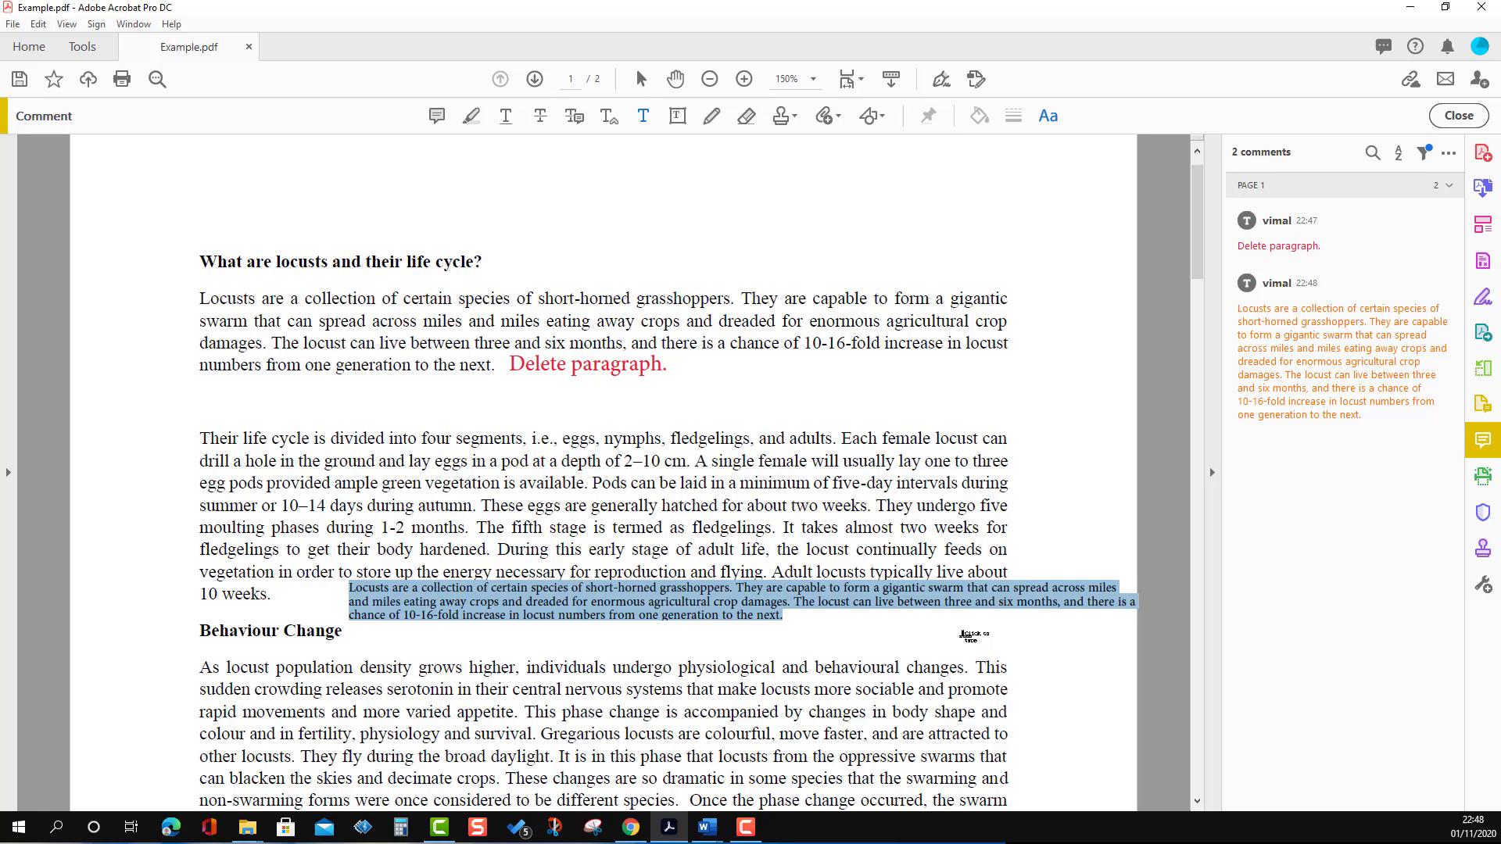
click(950, 649)
key(ctrl+minus)
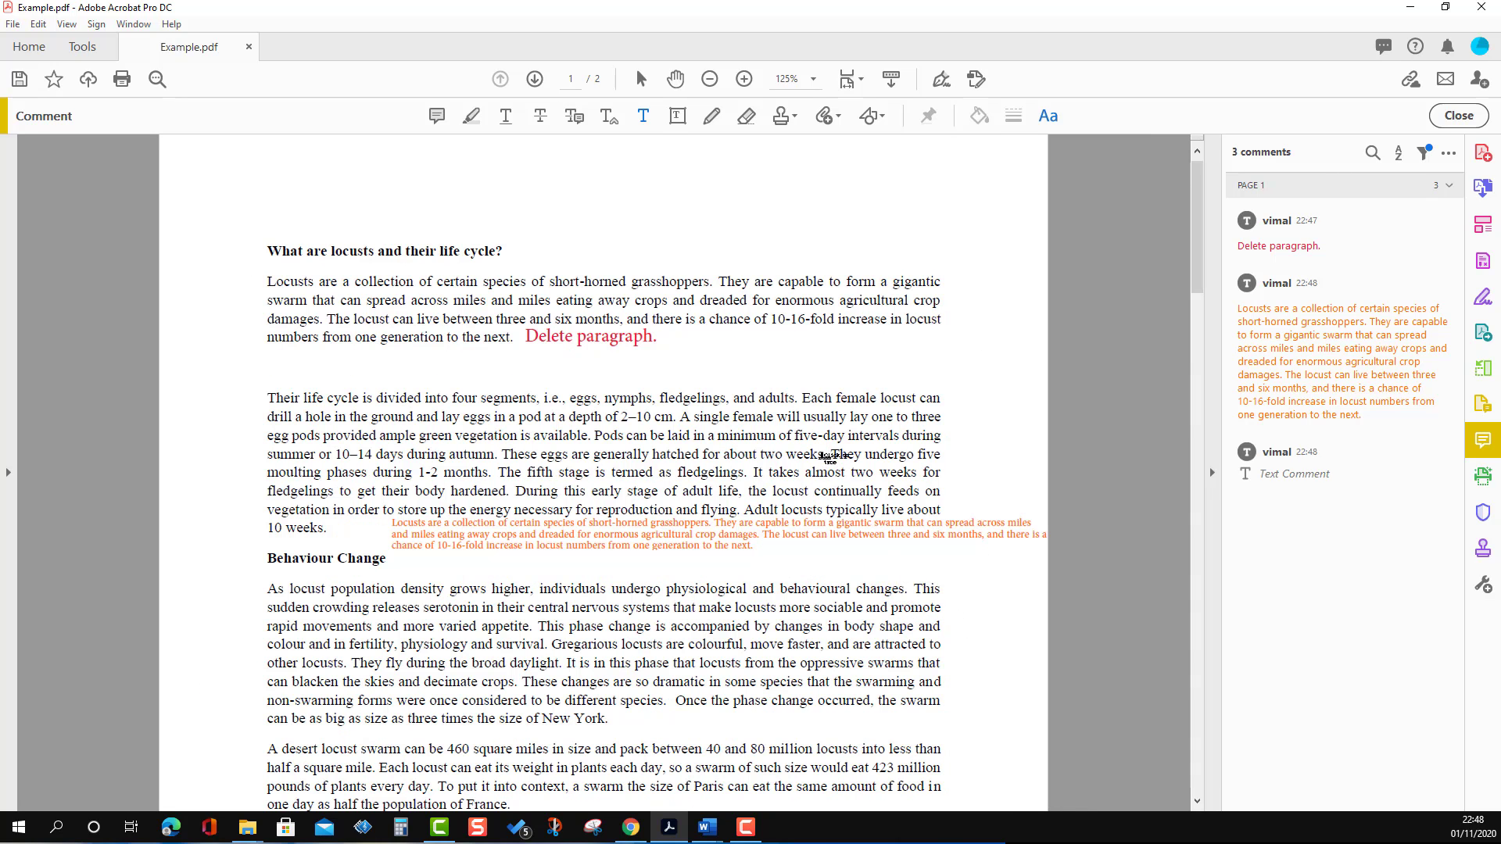
click(799, 537)
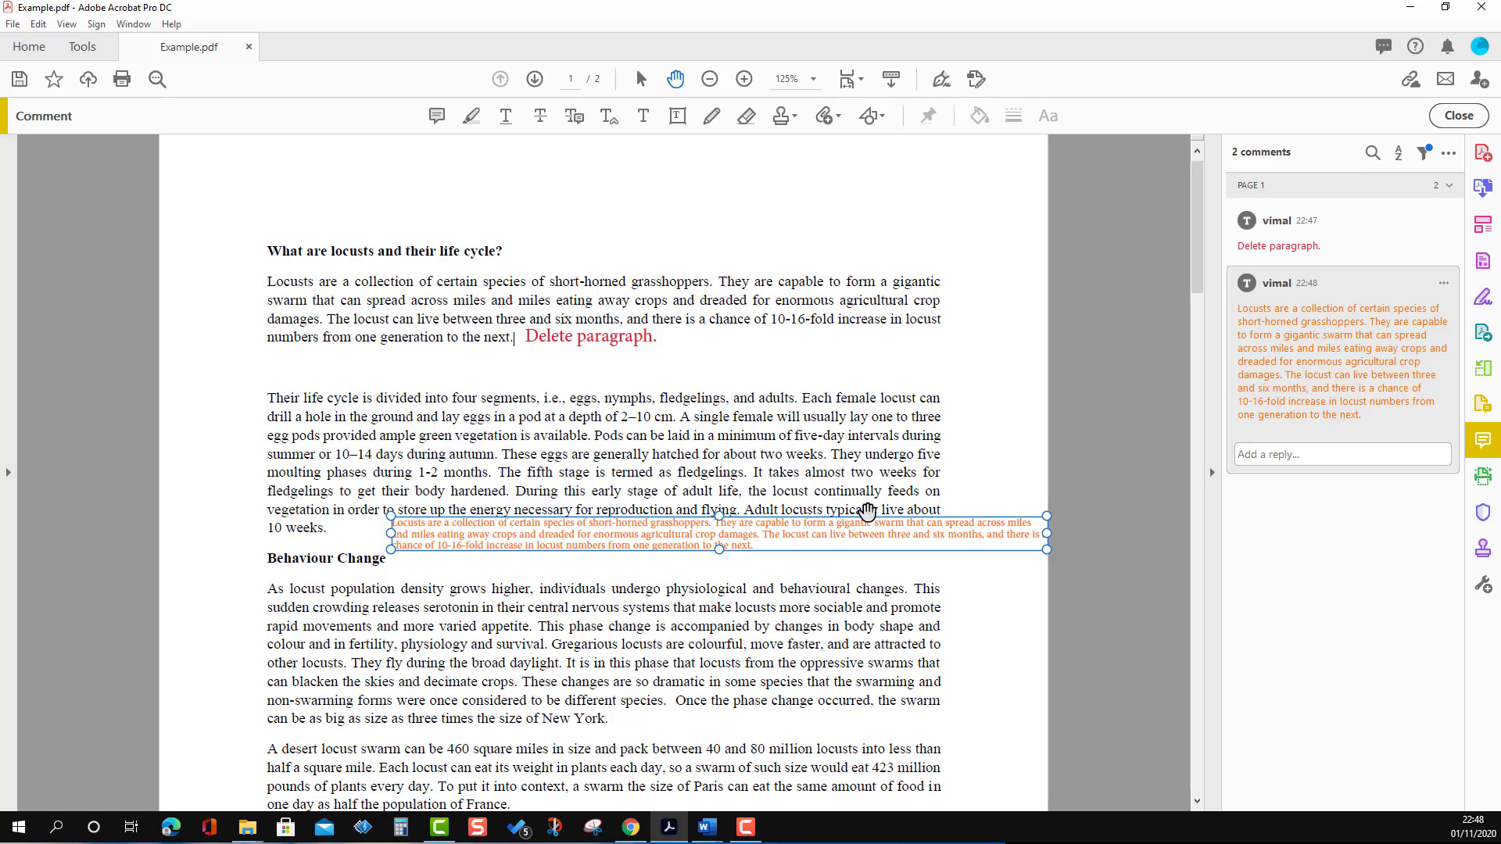
click(856, 492)
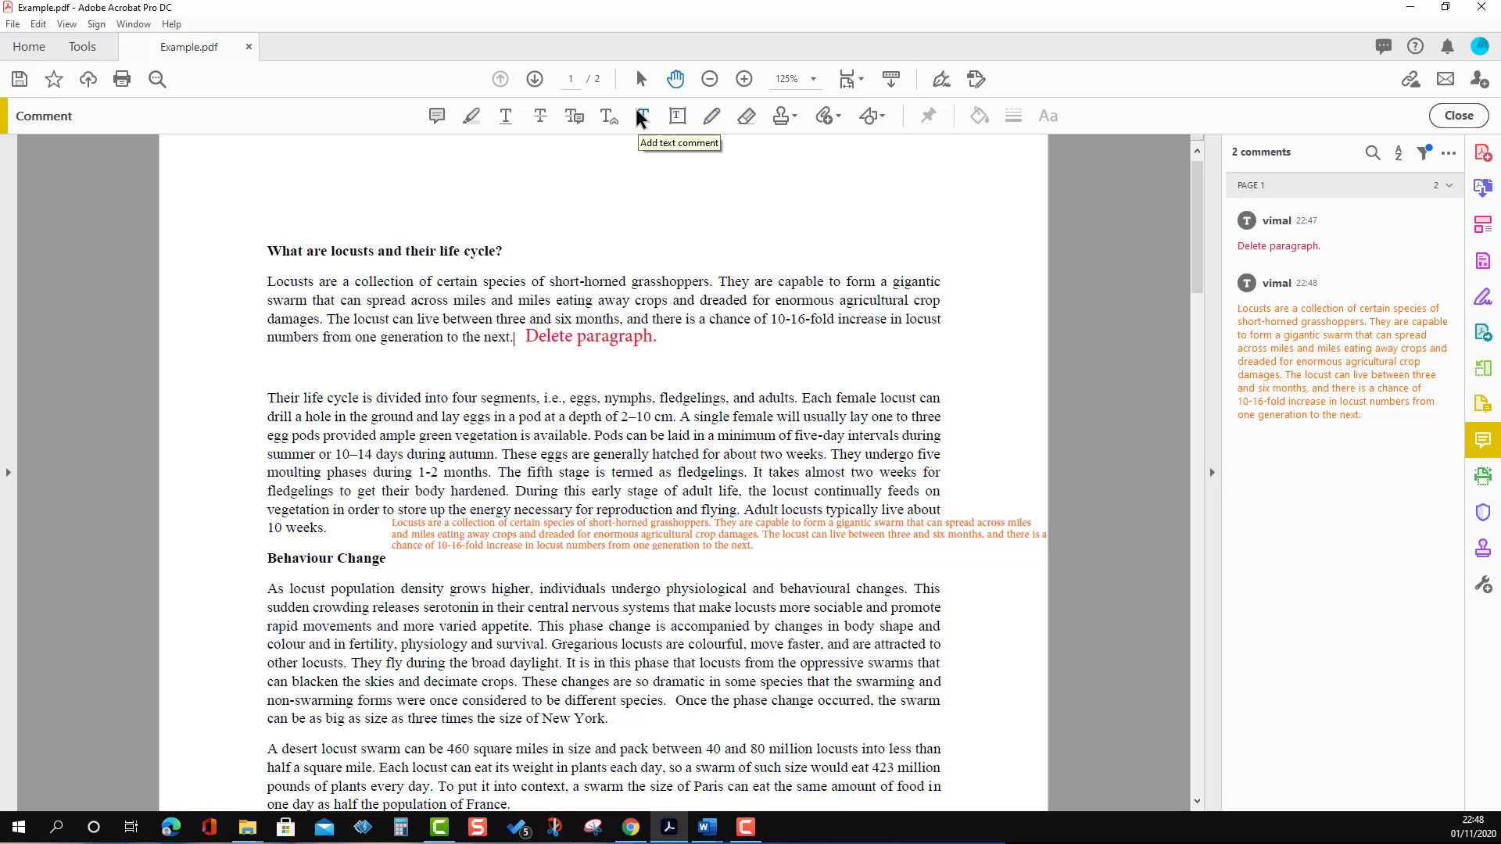
click(779, 537)
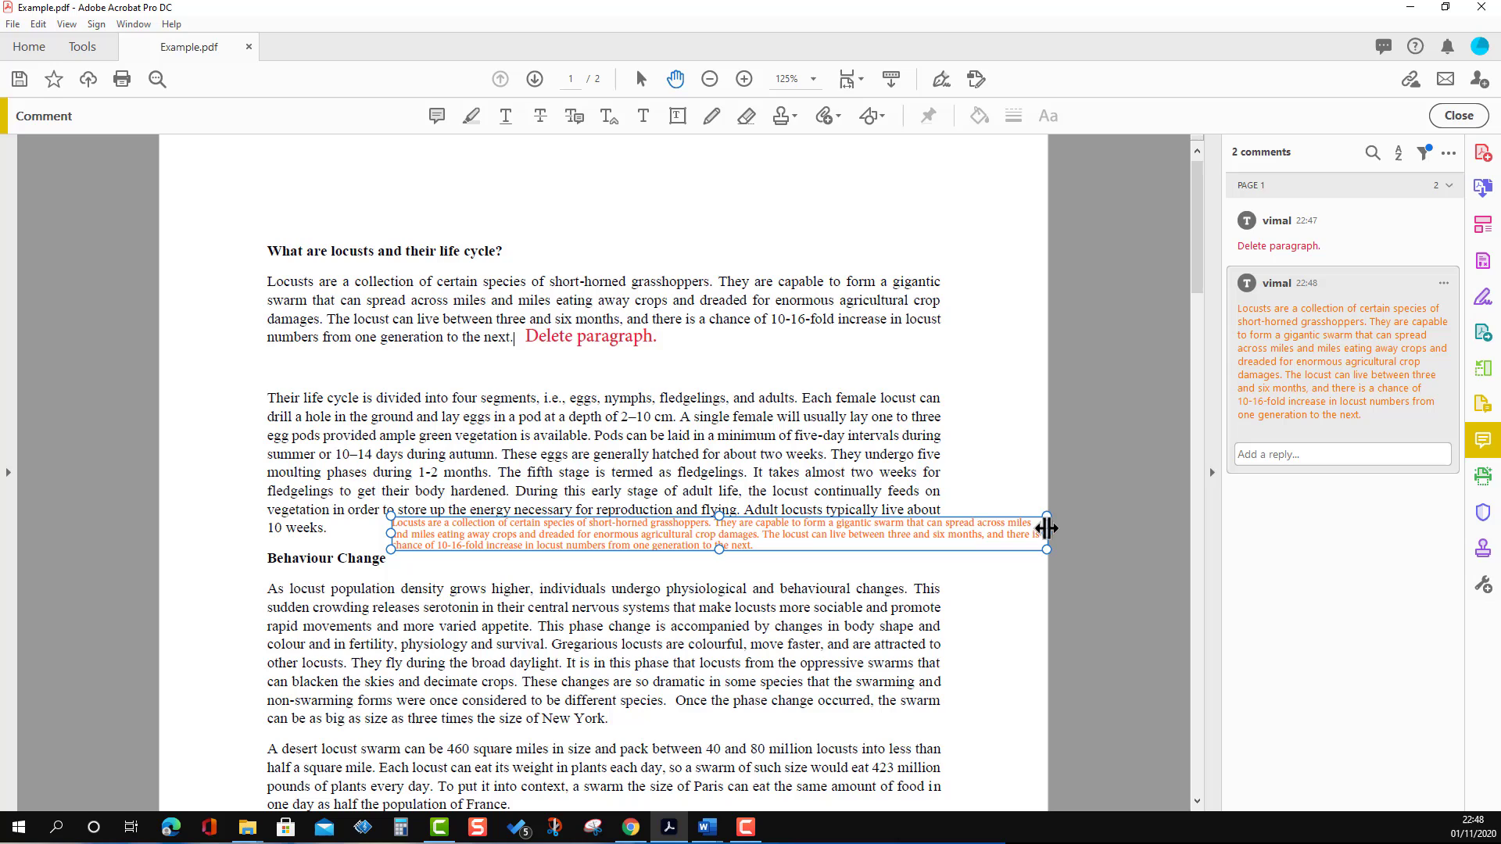
click(1046, 529)
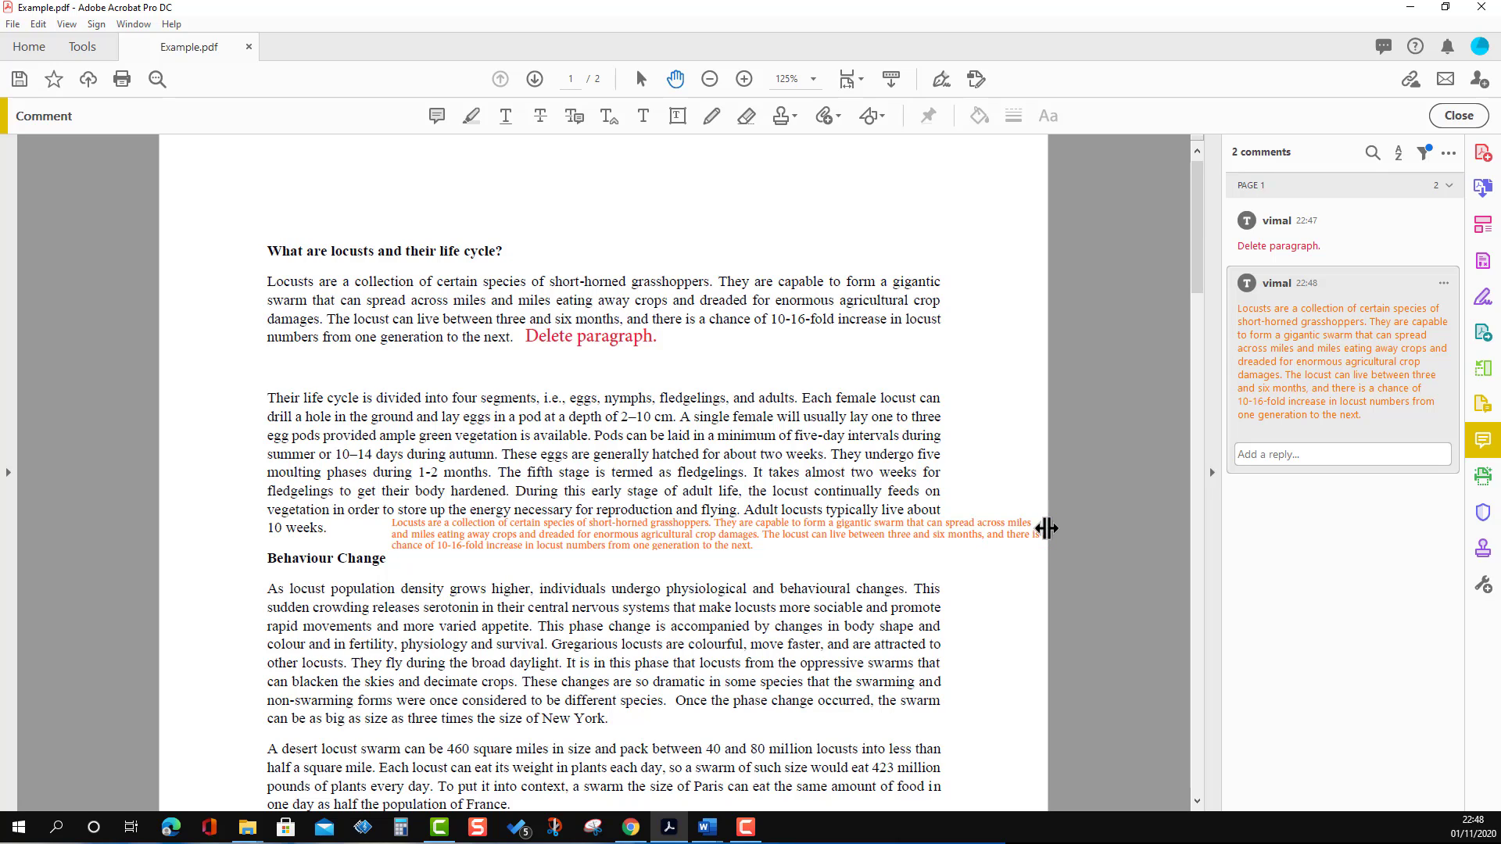
drag(1046, 528, 940, 534)
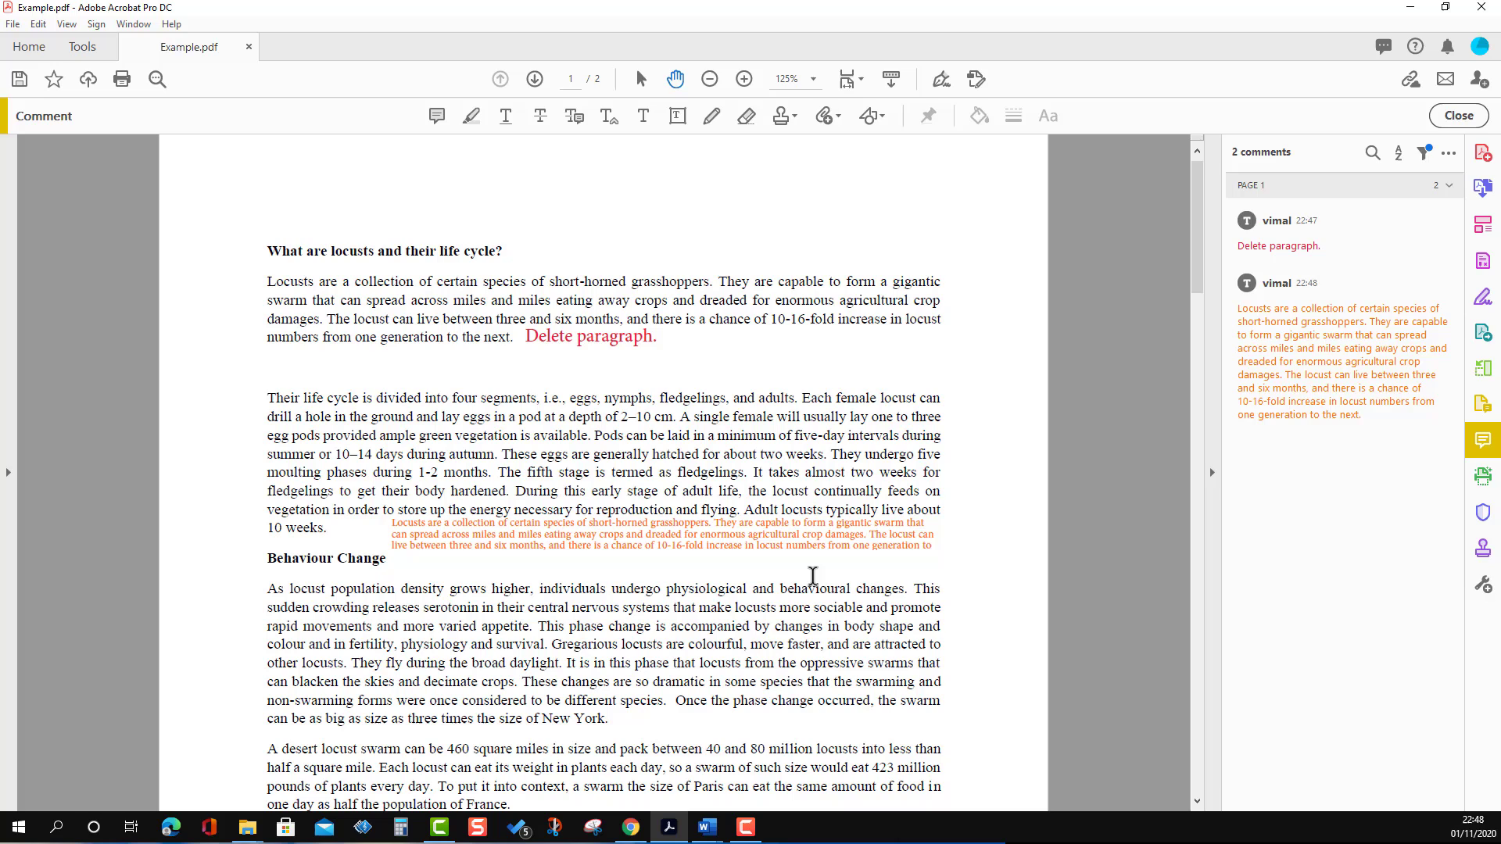
Step: Move the 'Delete paragraph.' comment down onto its own line below the first paragraph
click(631, 336)
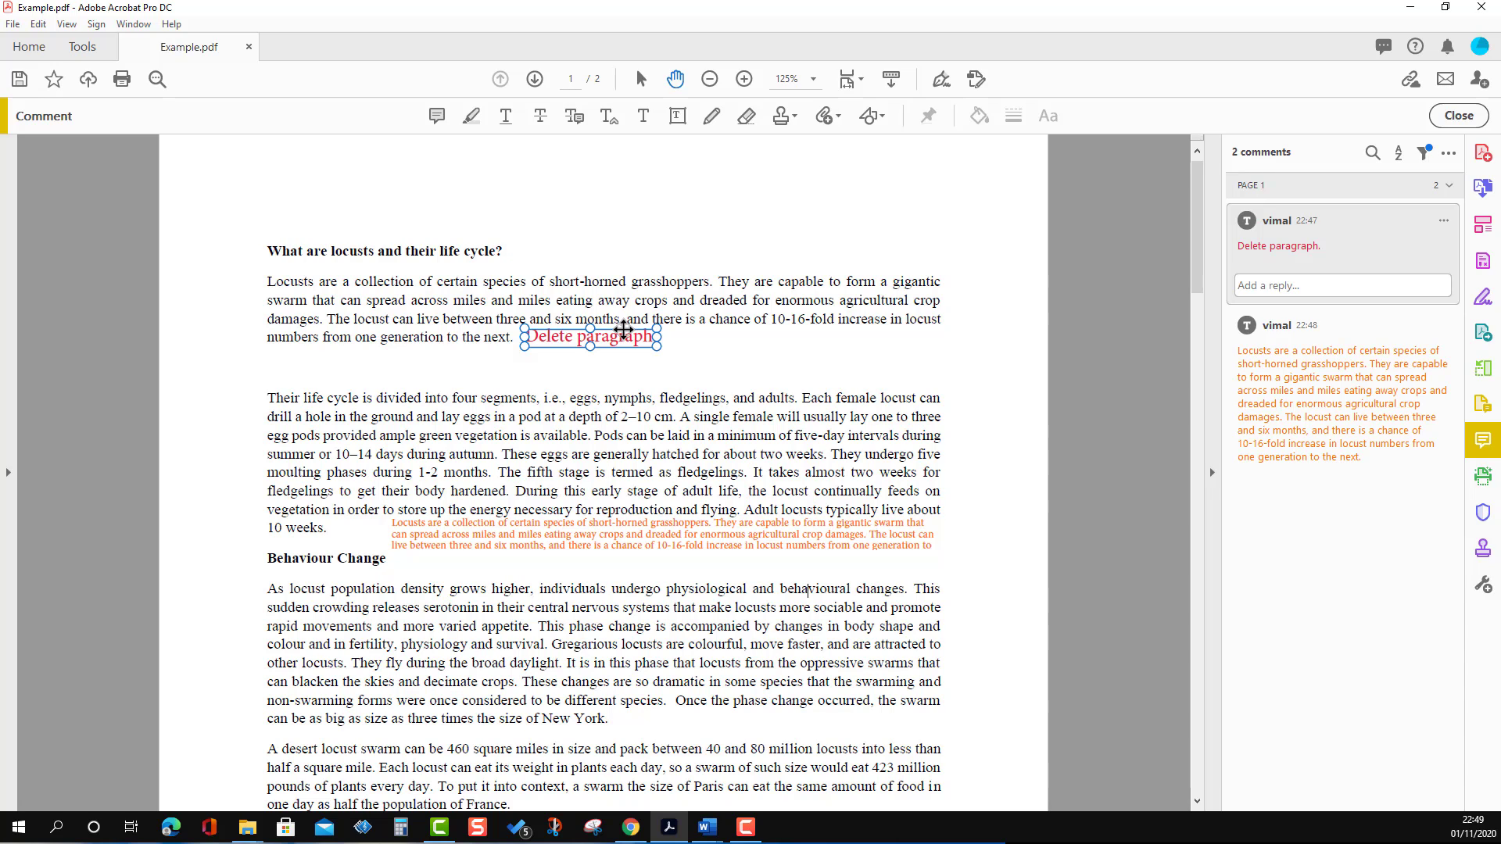
mouse_move(623, 330)
mouse_down()
mouse_move(625, 351)
mouse_move(645, 352)
mouse_up()
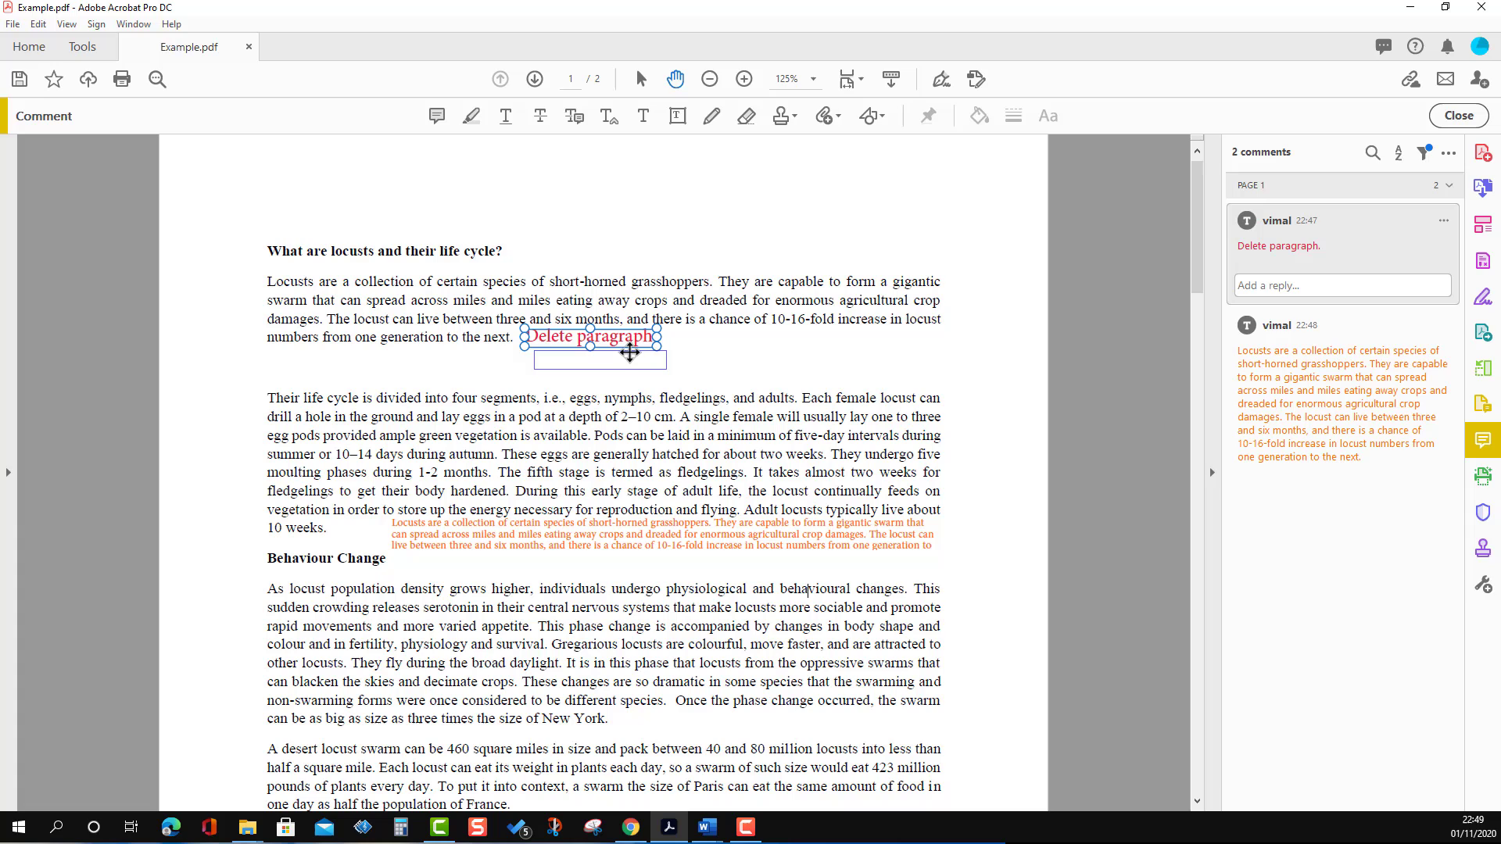
drag(630, 352, 630, 373)
click(661, 377)
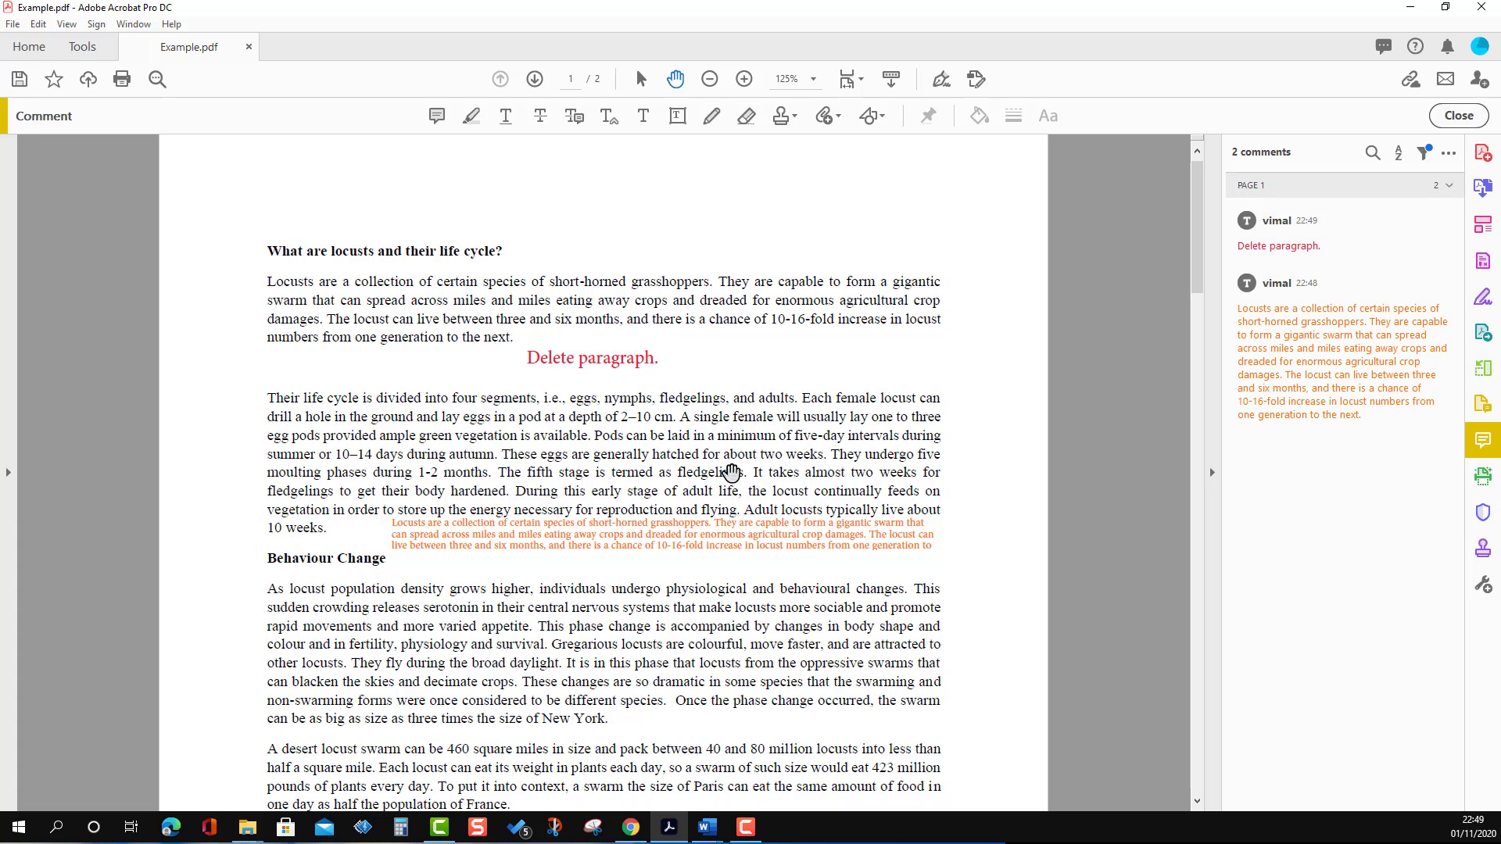
Step: Resize the orange comment box so its text wraps onto four lines
click(760, 539)
click(864, 552)
click(918, 547)
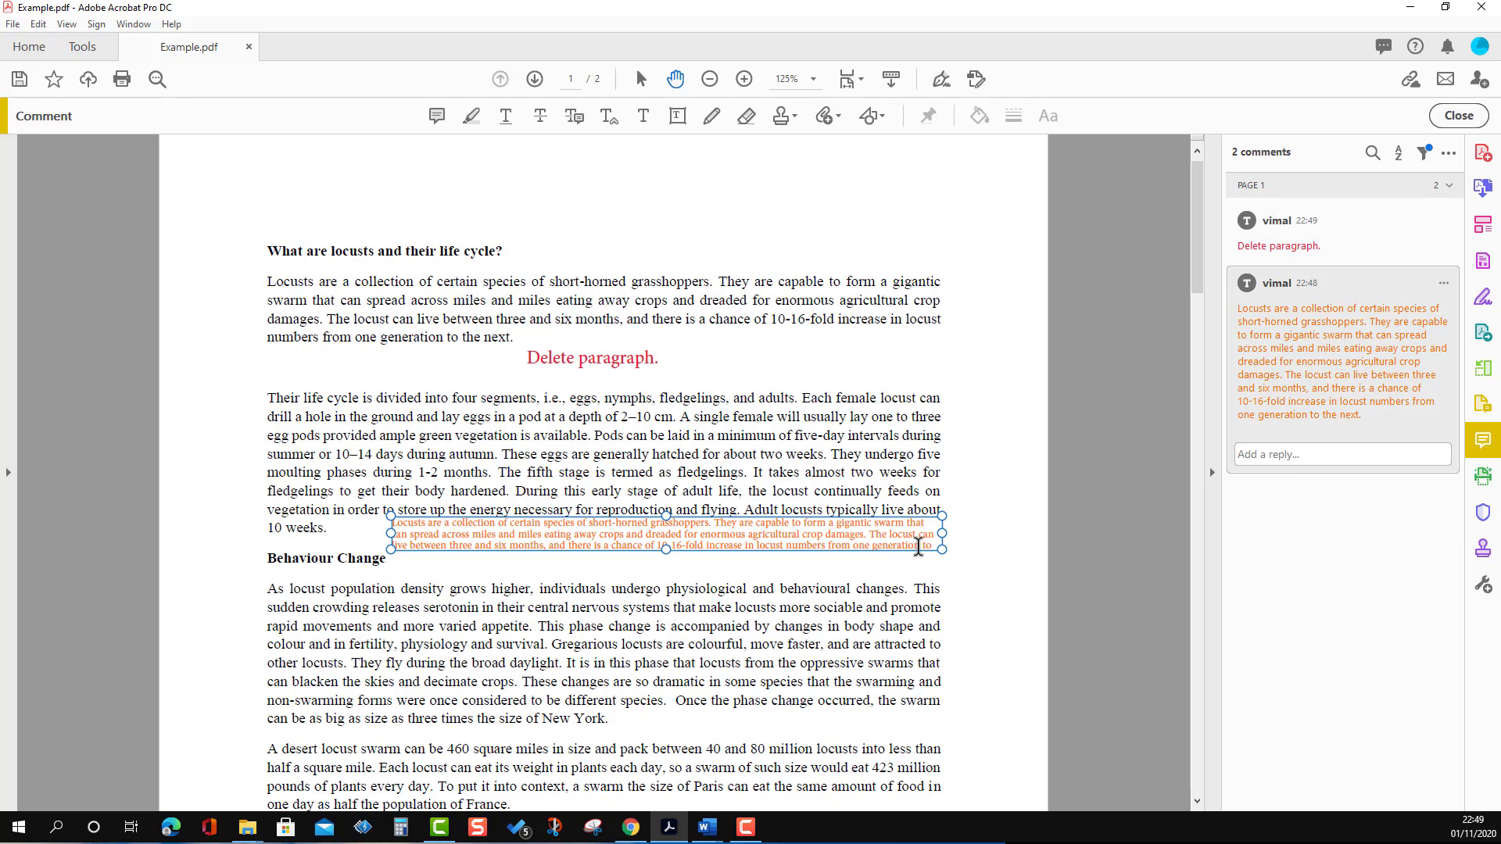
click(918, 546)
drag(940, 548, 952, 565)
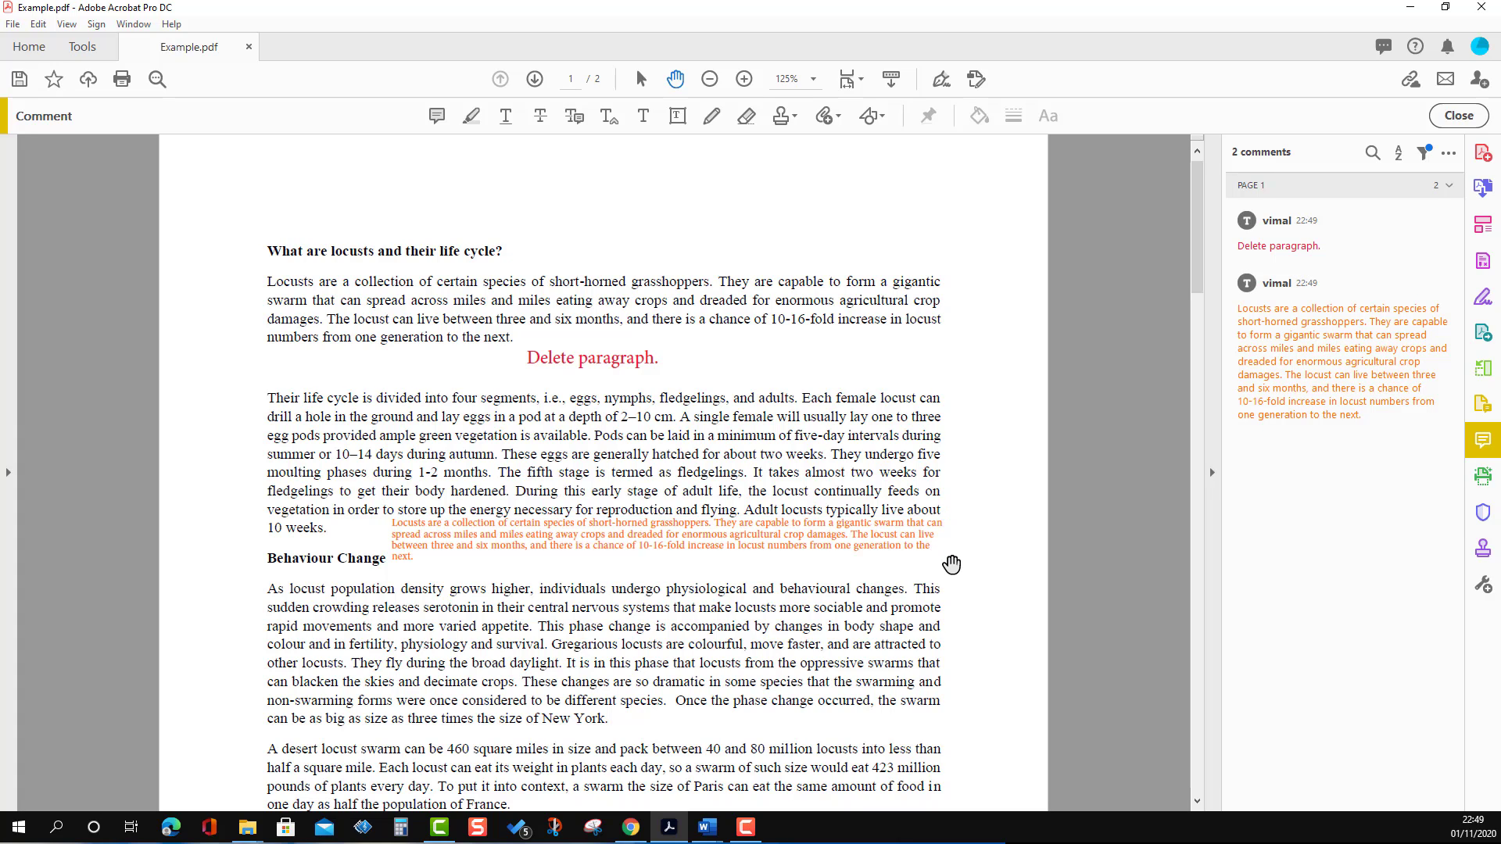
click(905, 545)
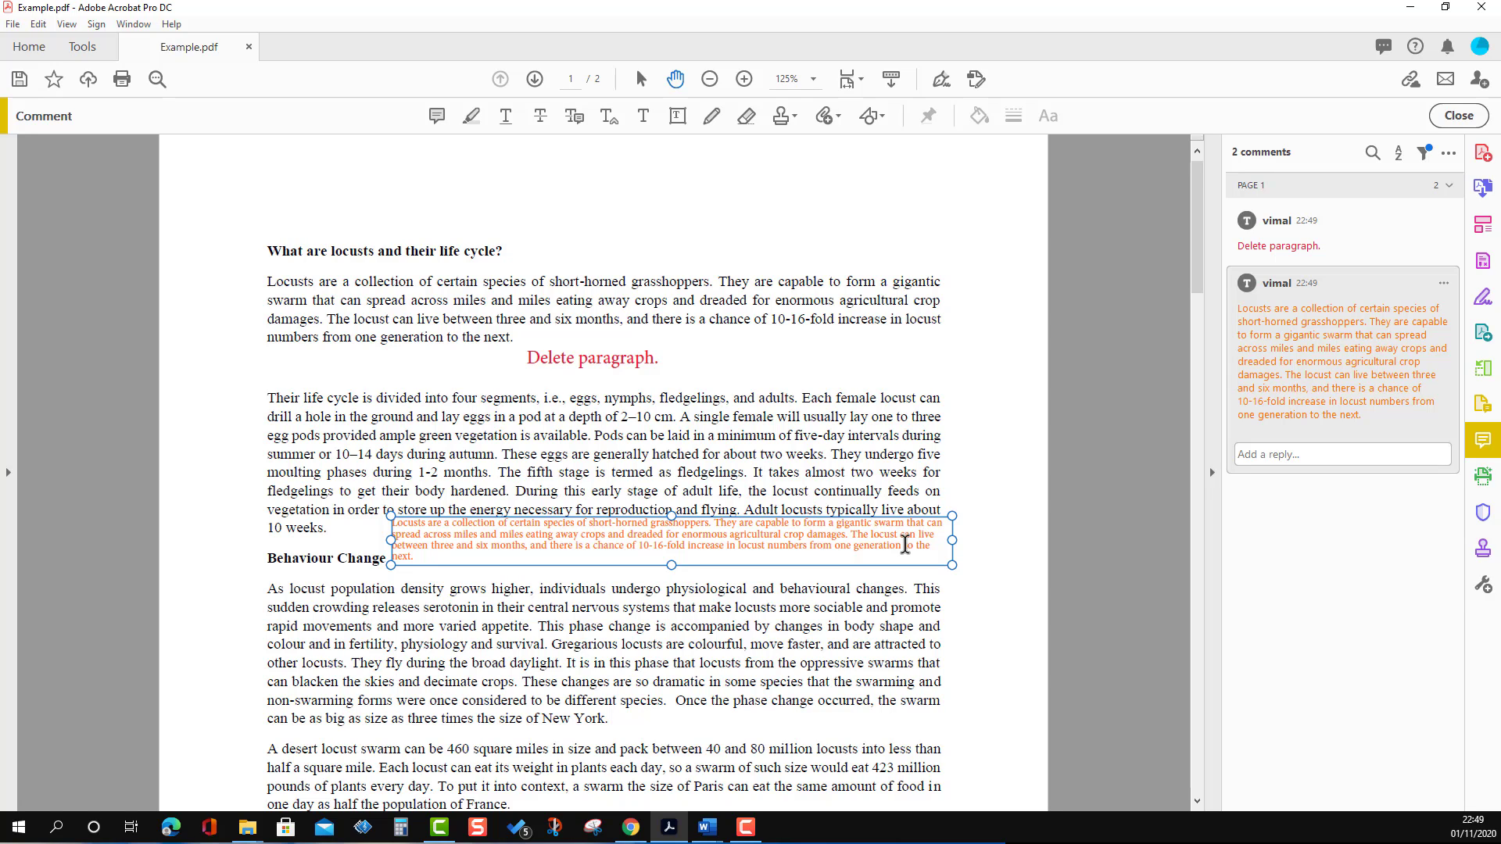
double_click(426, 557)
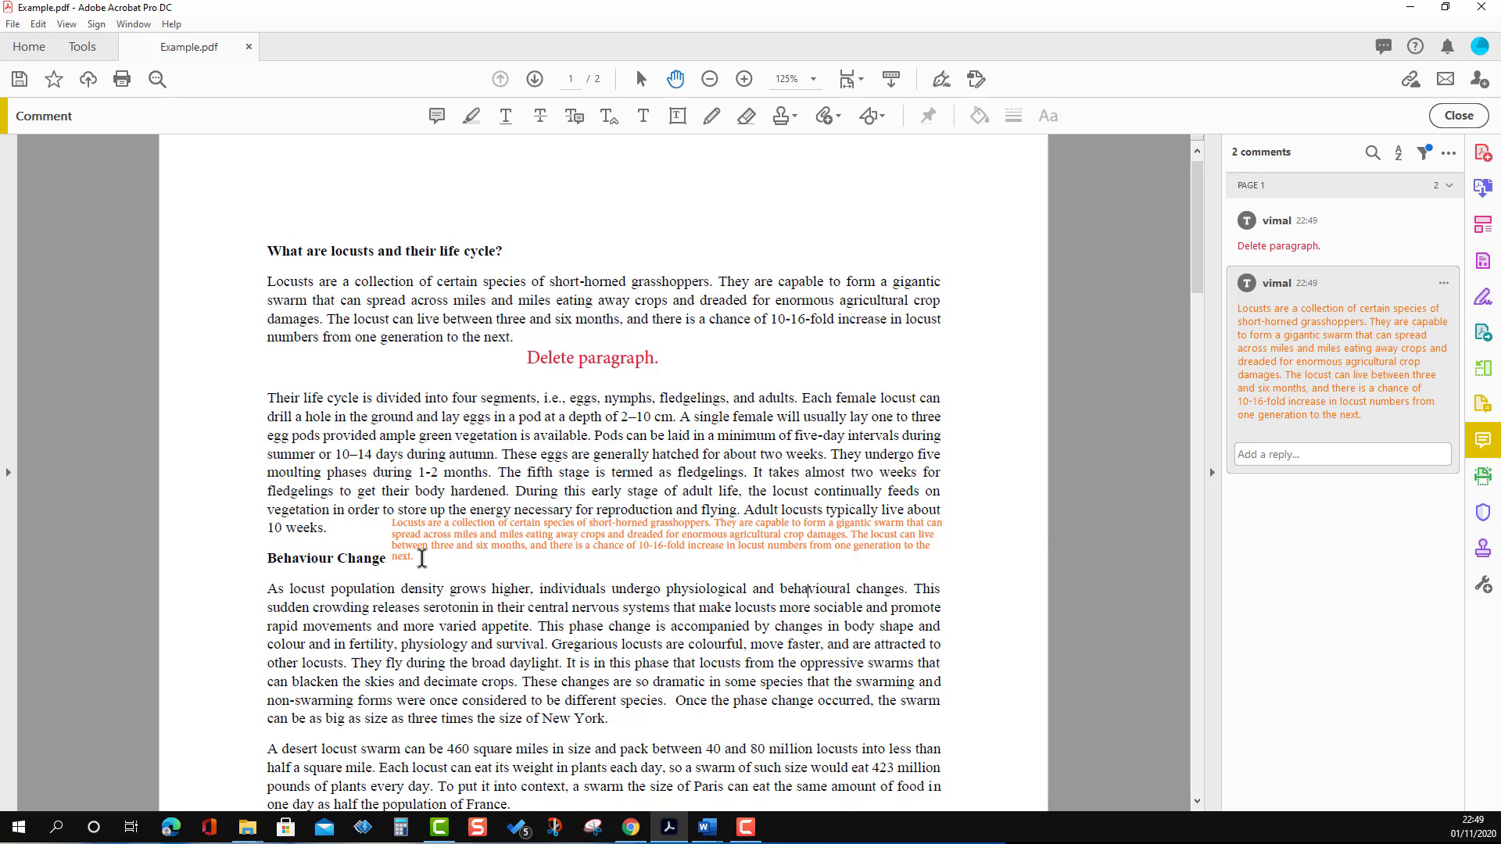
drag(399, 546, 392, 523)
Step: Increase the orange comment's line spacing three steps and adjust its paragraph spacing
click(708, 580)
click(745, 522)
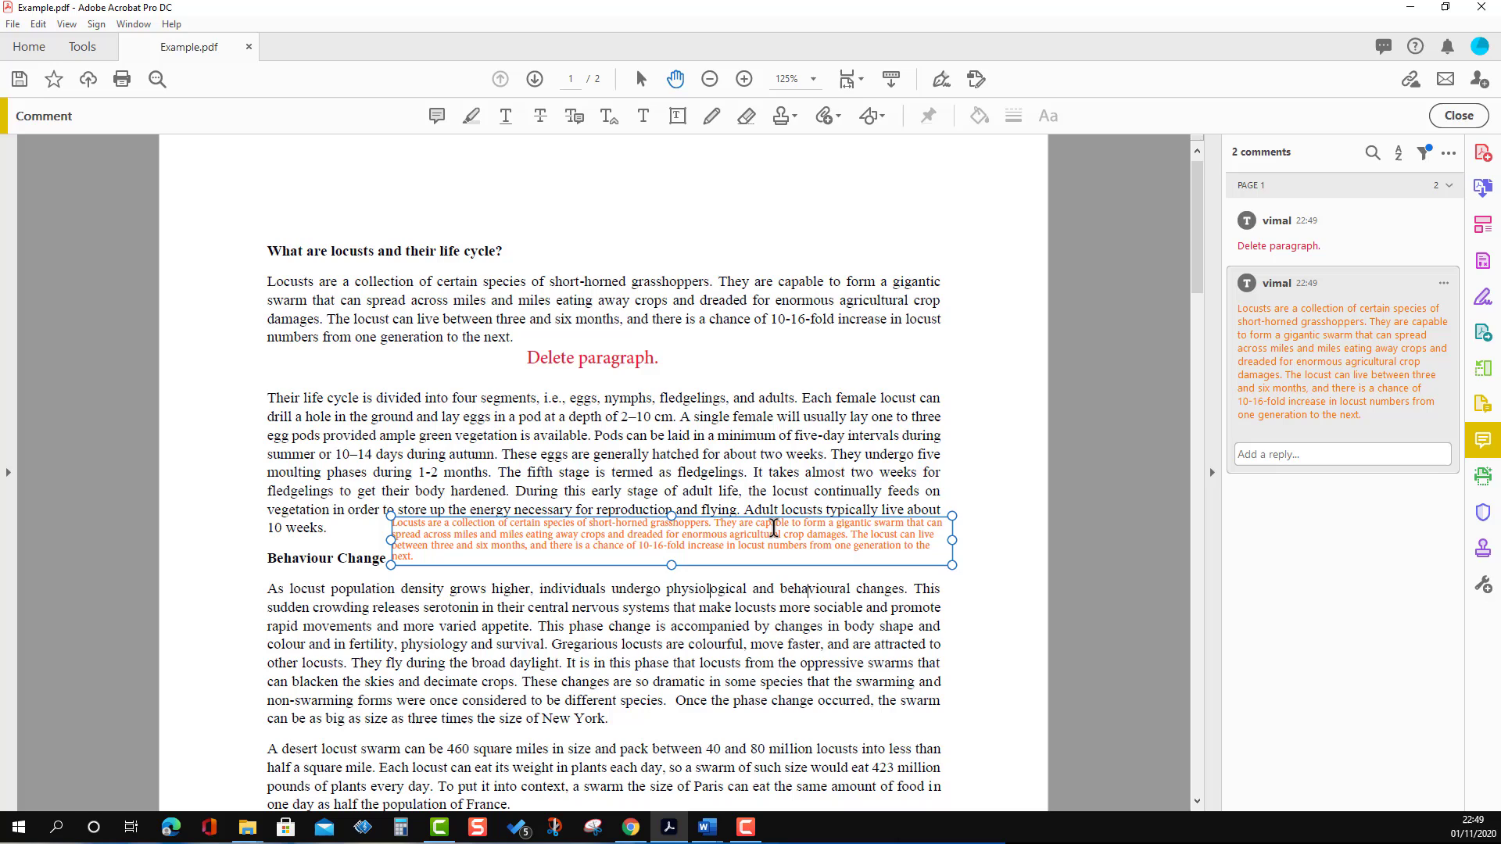
key(Escape)
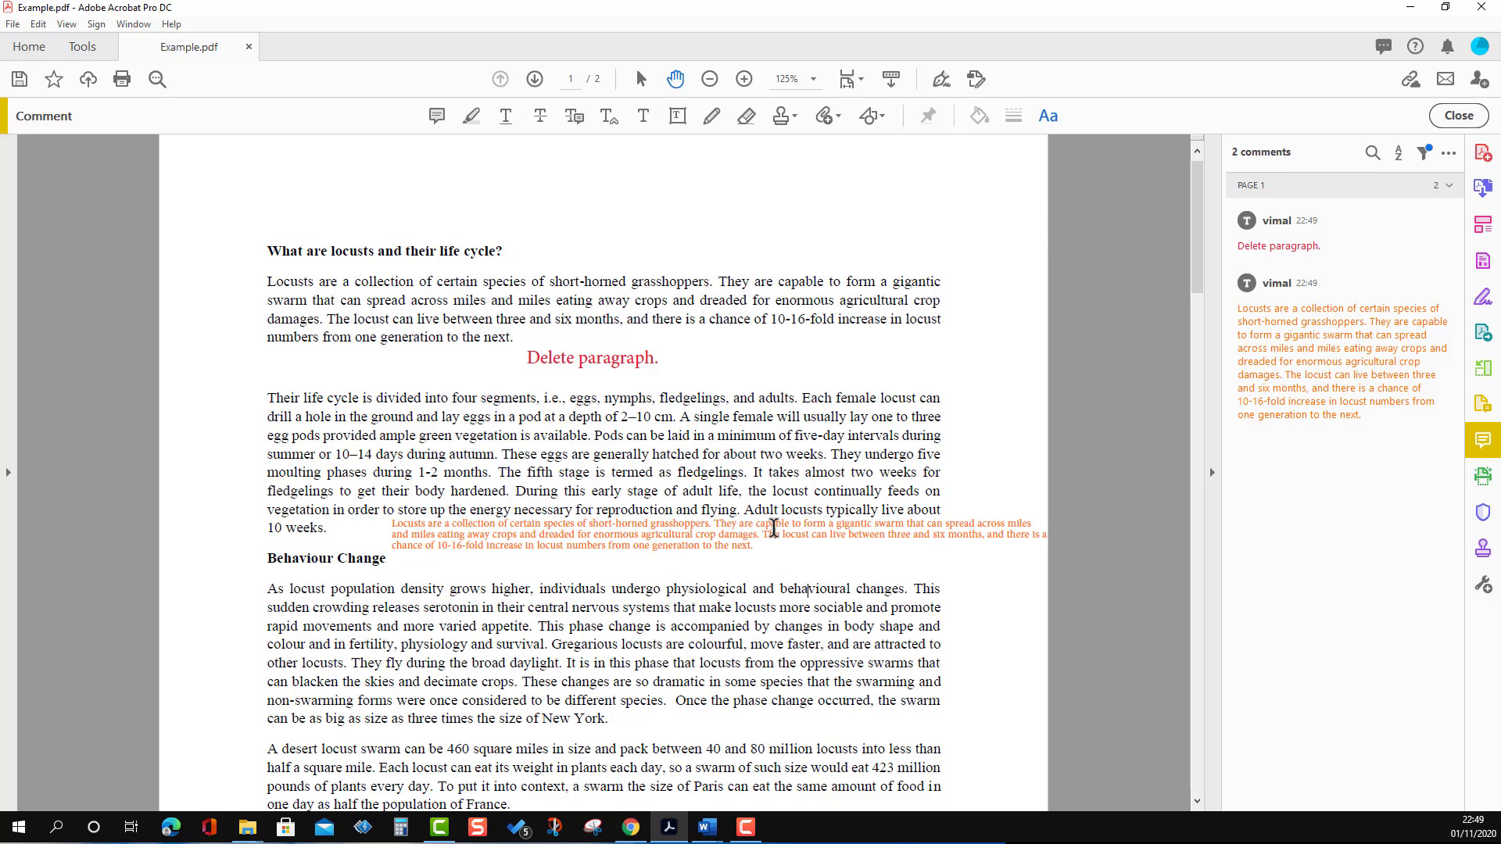
click(1049, 116)
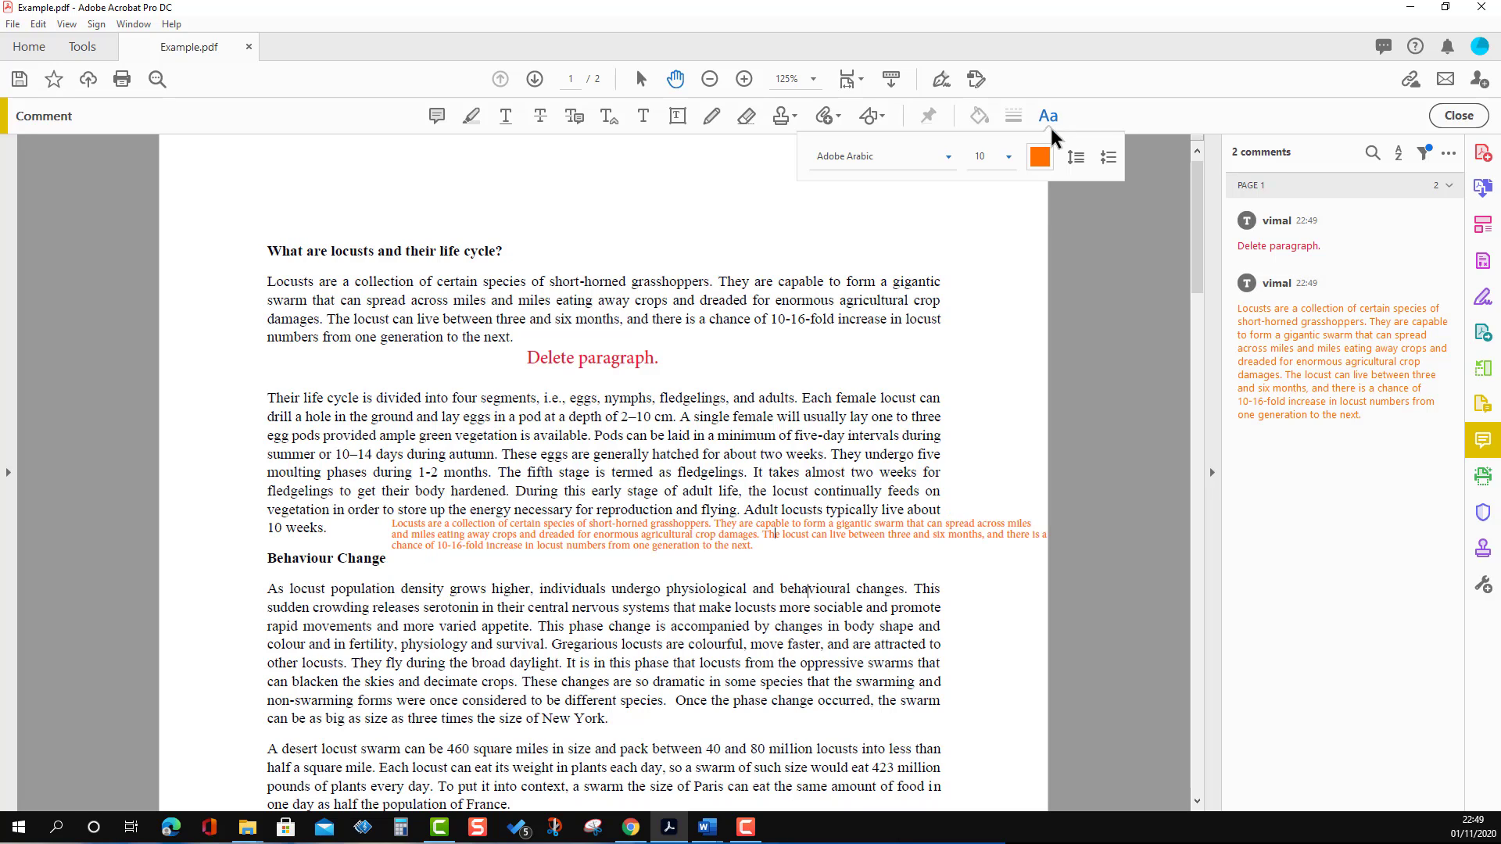
click(1076, 157)
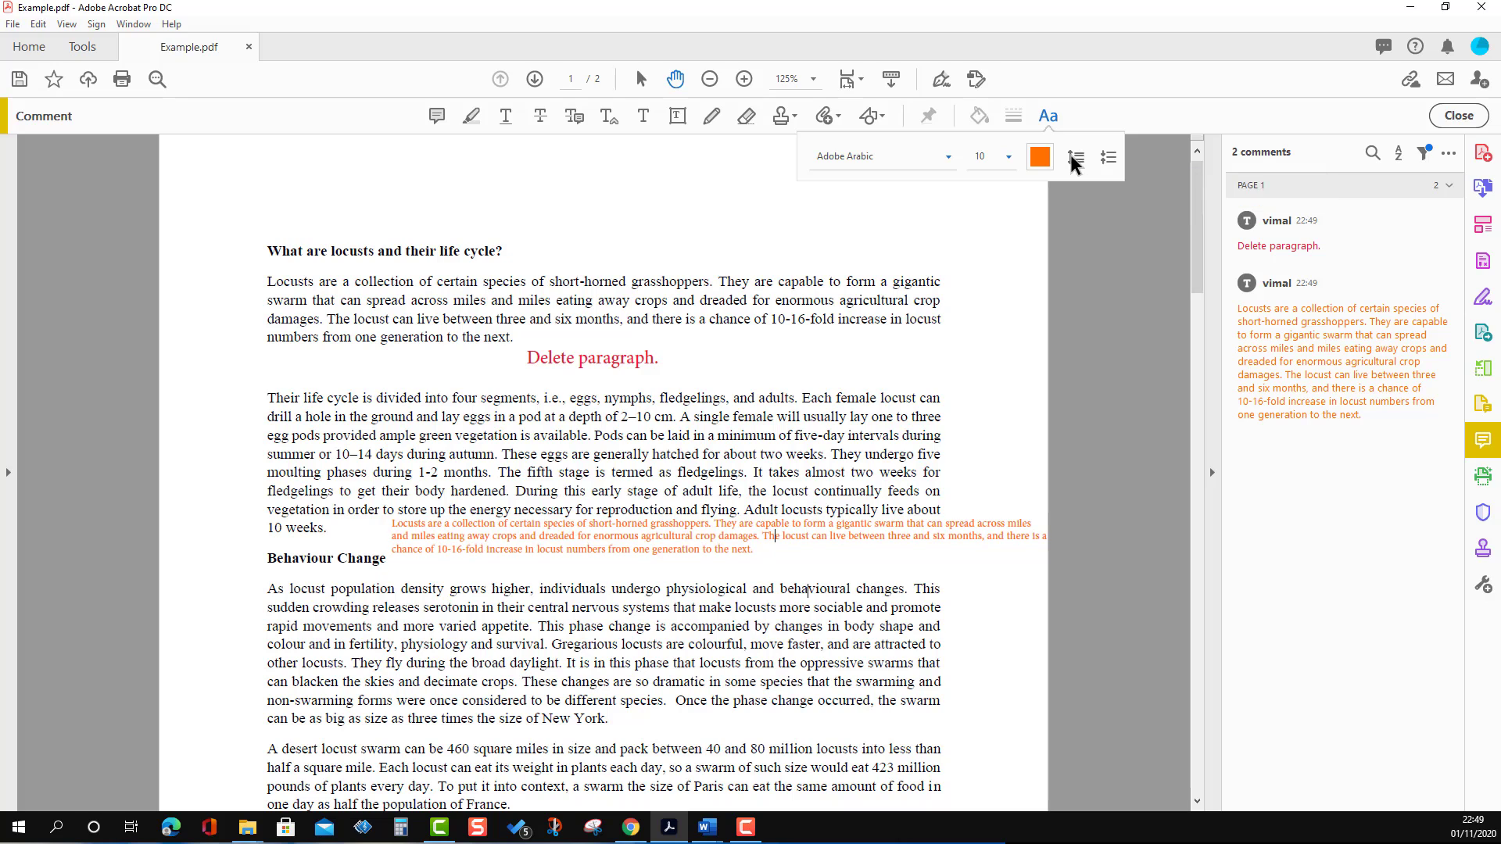
click(1075, 158)
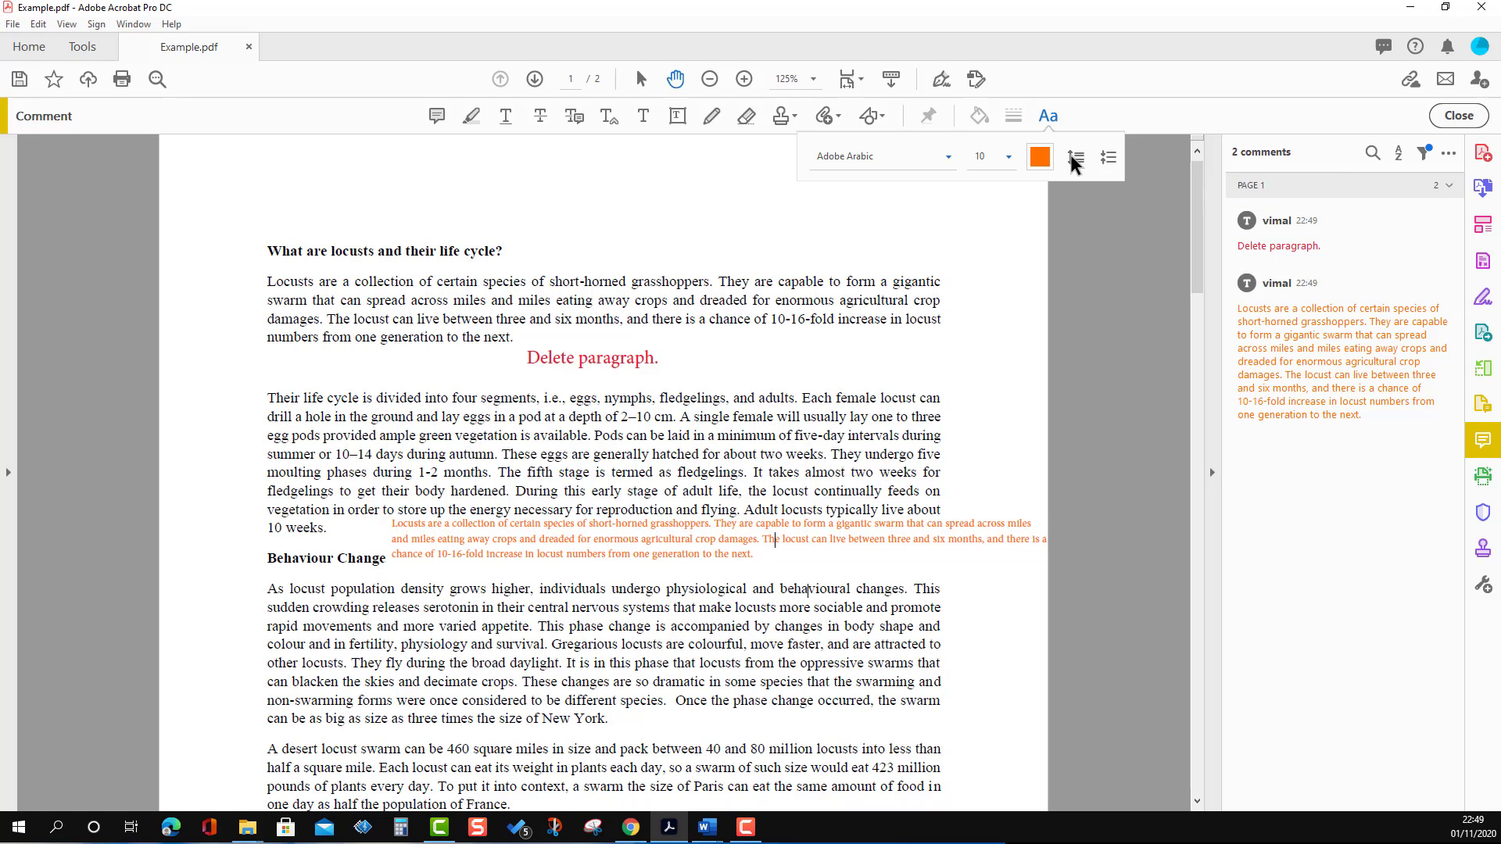
click(1073, 159)
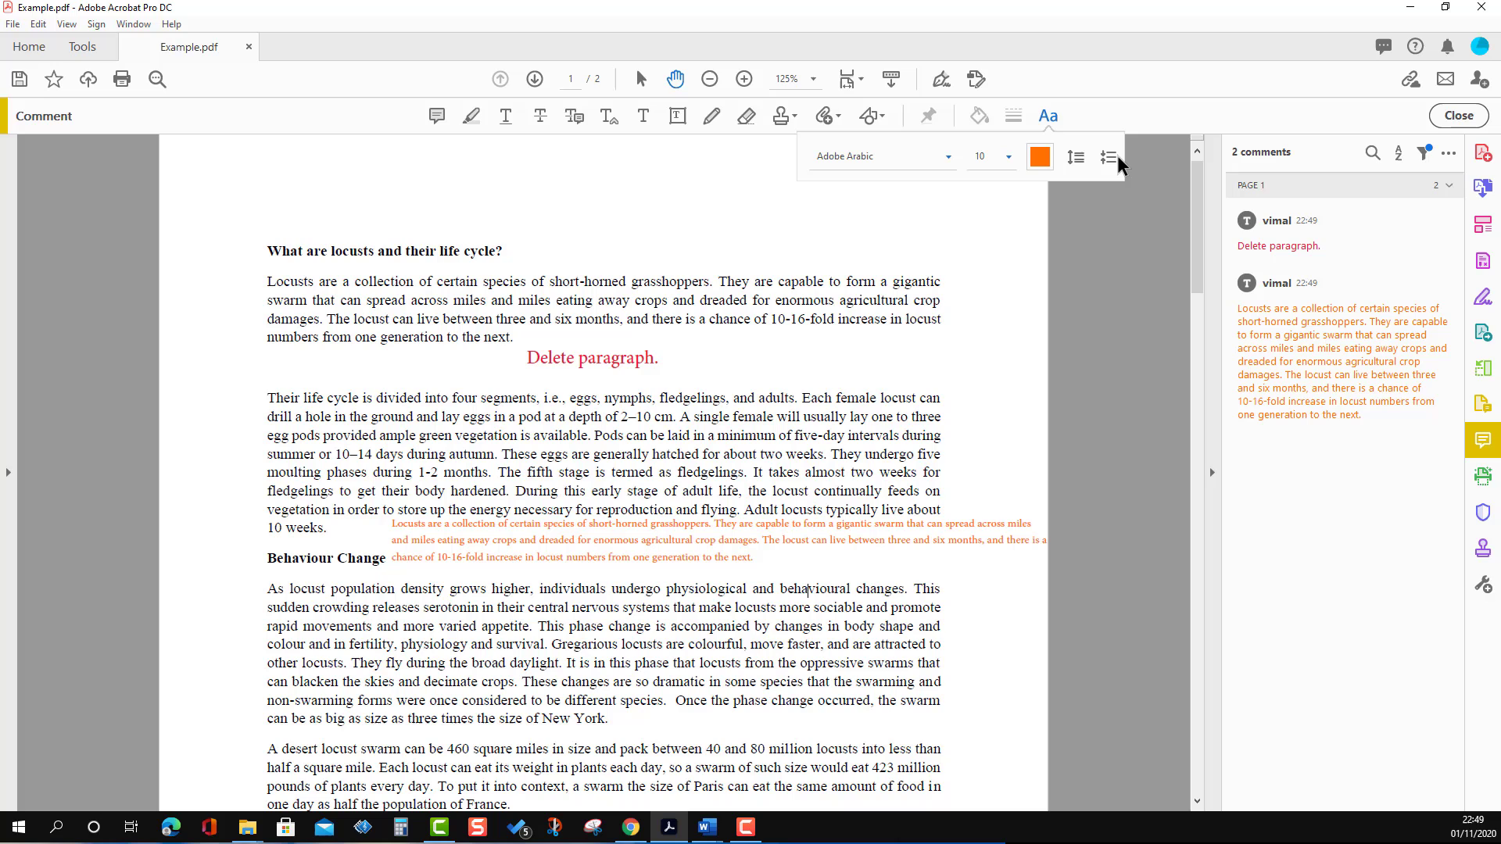
click(1109, 157)
click(954, 405)
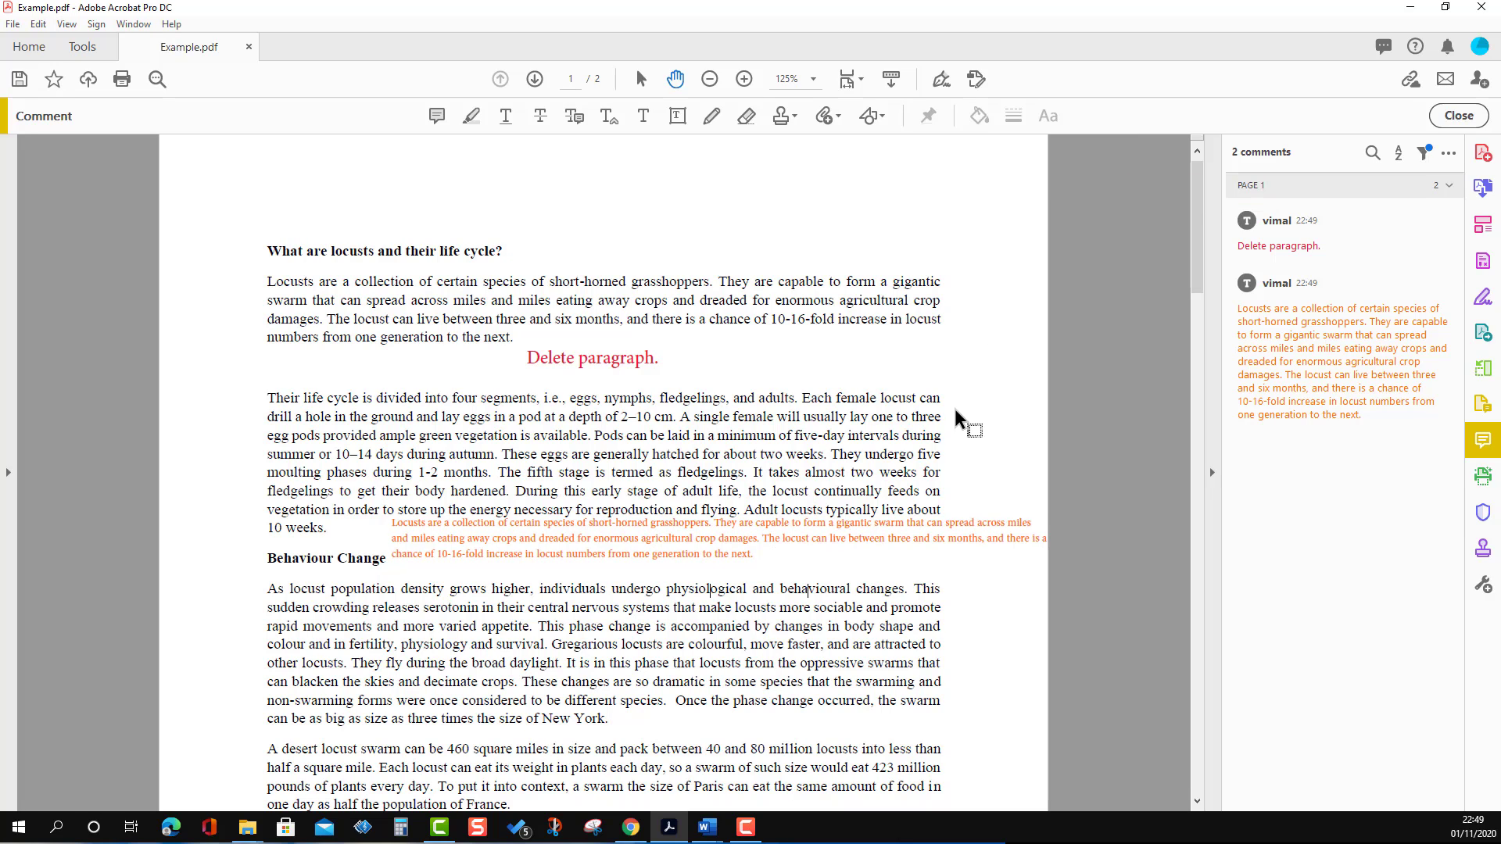
Step: At 100% zoom, narrow the orange comment to end at the body text's right margin
click(903, 571)
click(903, 576)
double_click(899, 577)
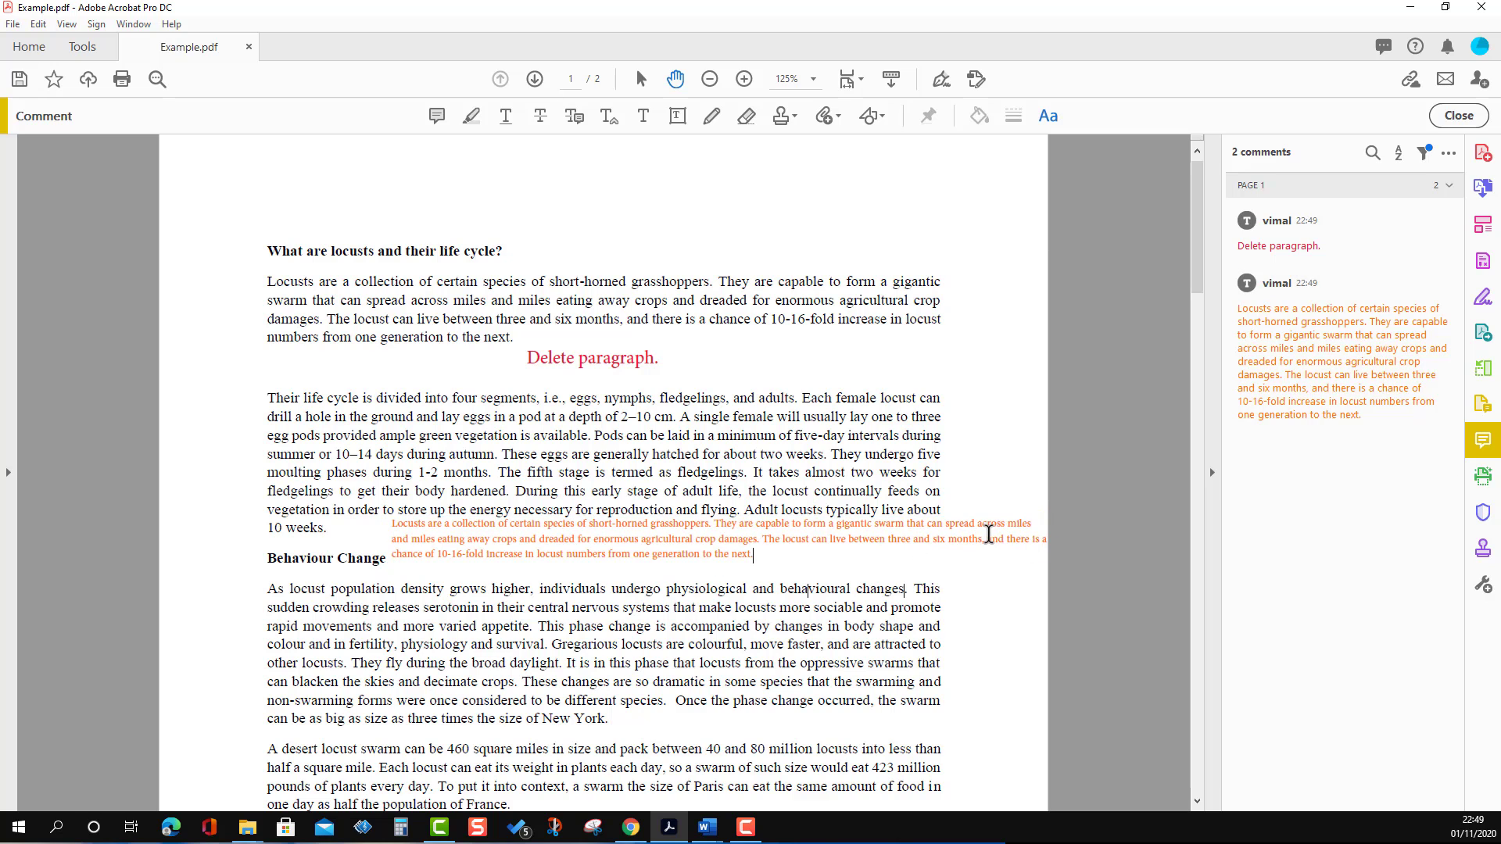
key(ctrl+minus)
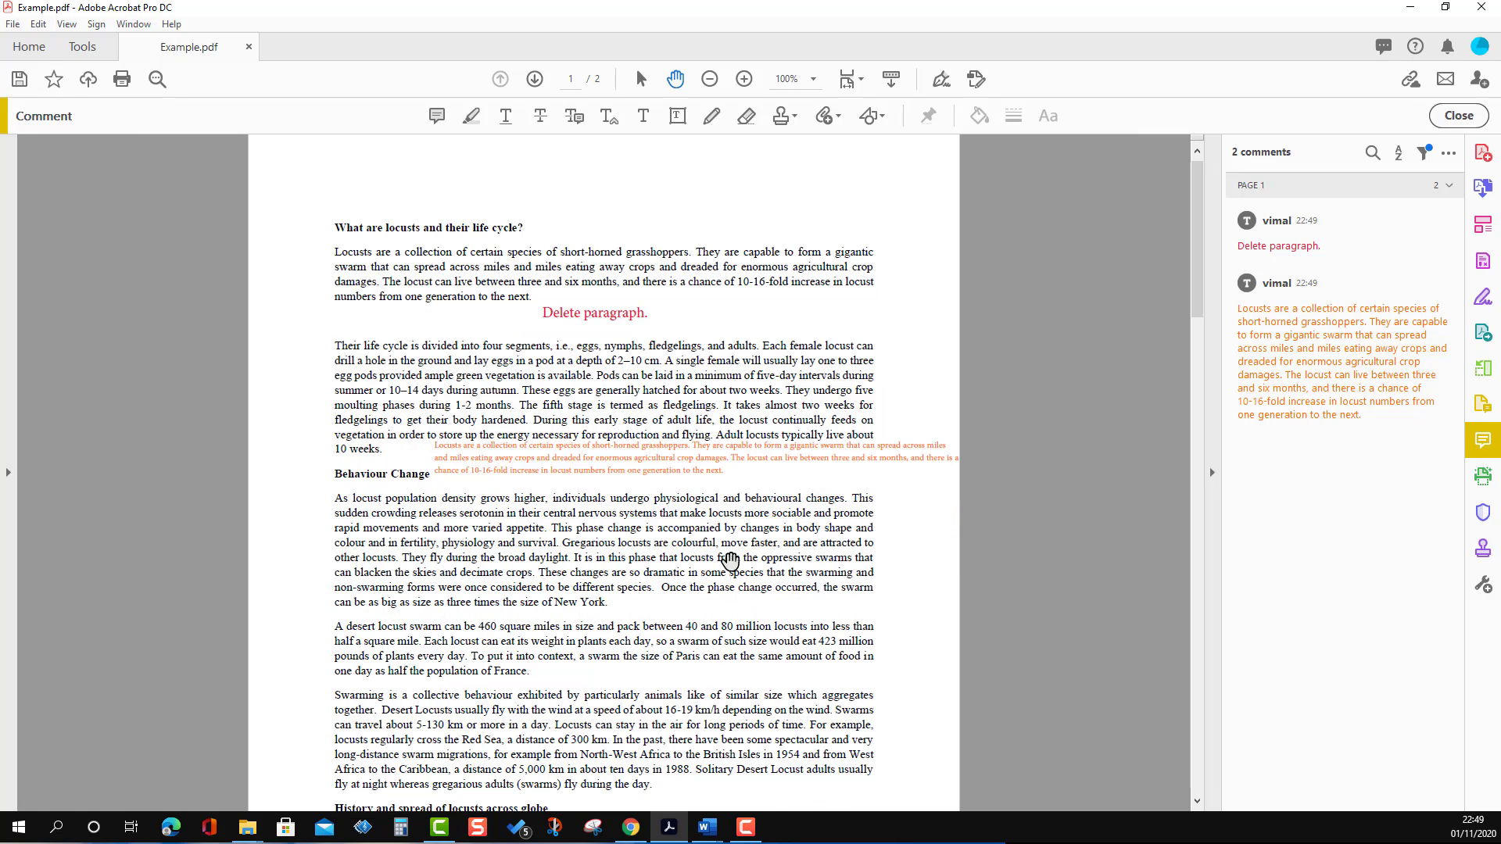
click(720, 460)
drag(957, 459, 878, 466)
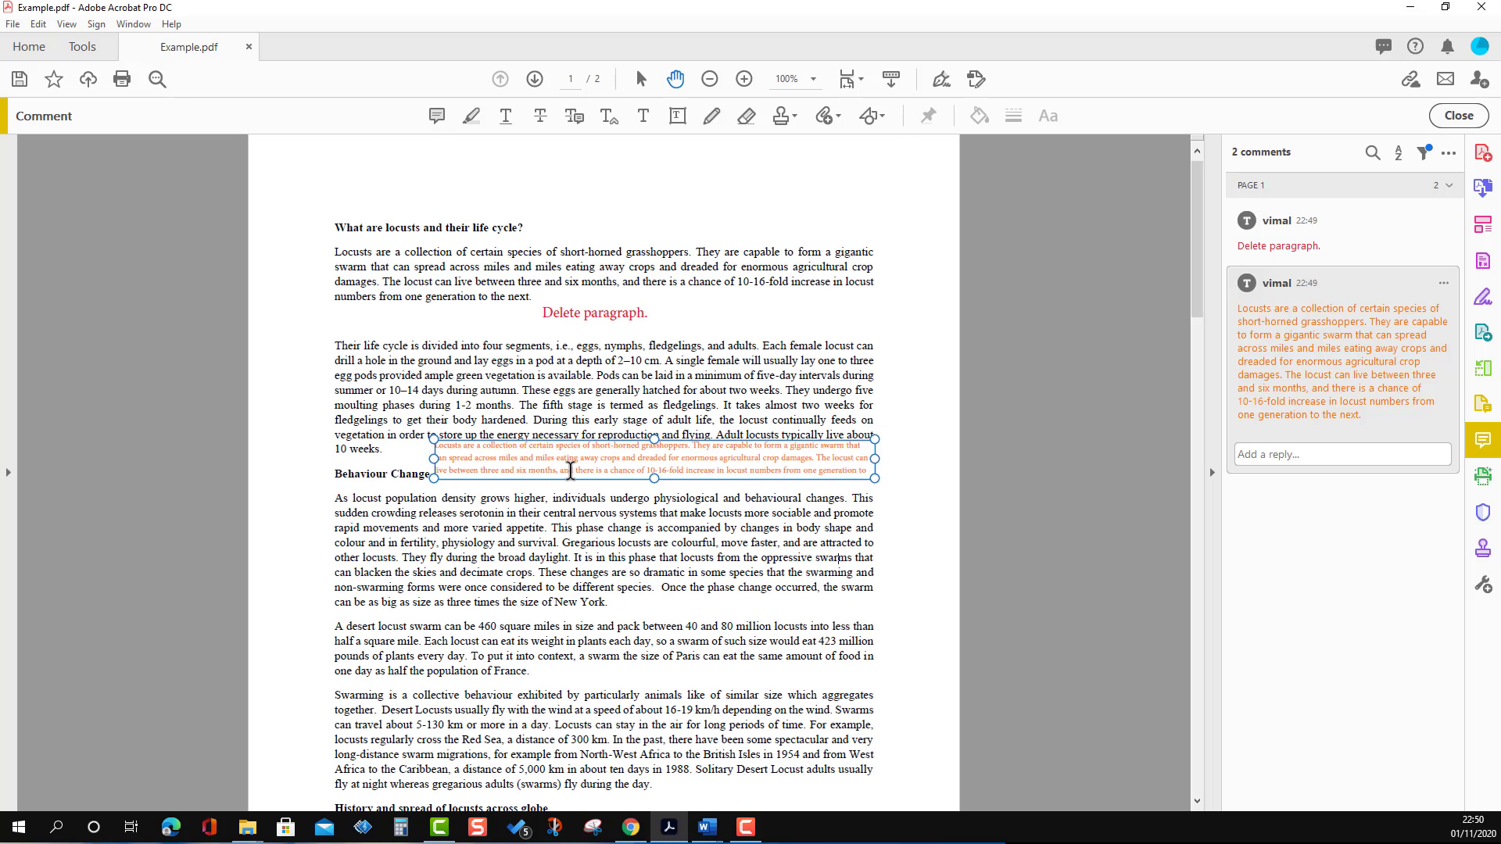
Step: Set the orange paragraph comment's status to Accepted
right_click(571, 471)
mouse_move(708, 513)
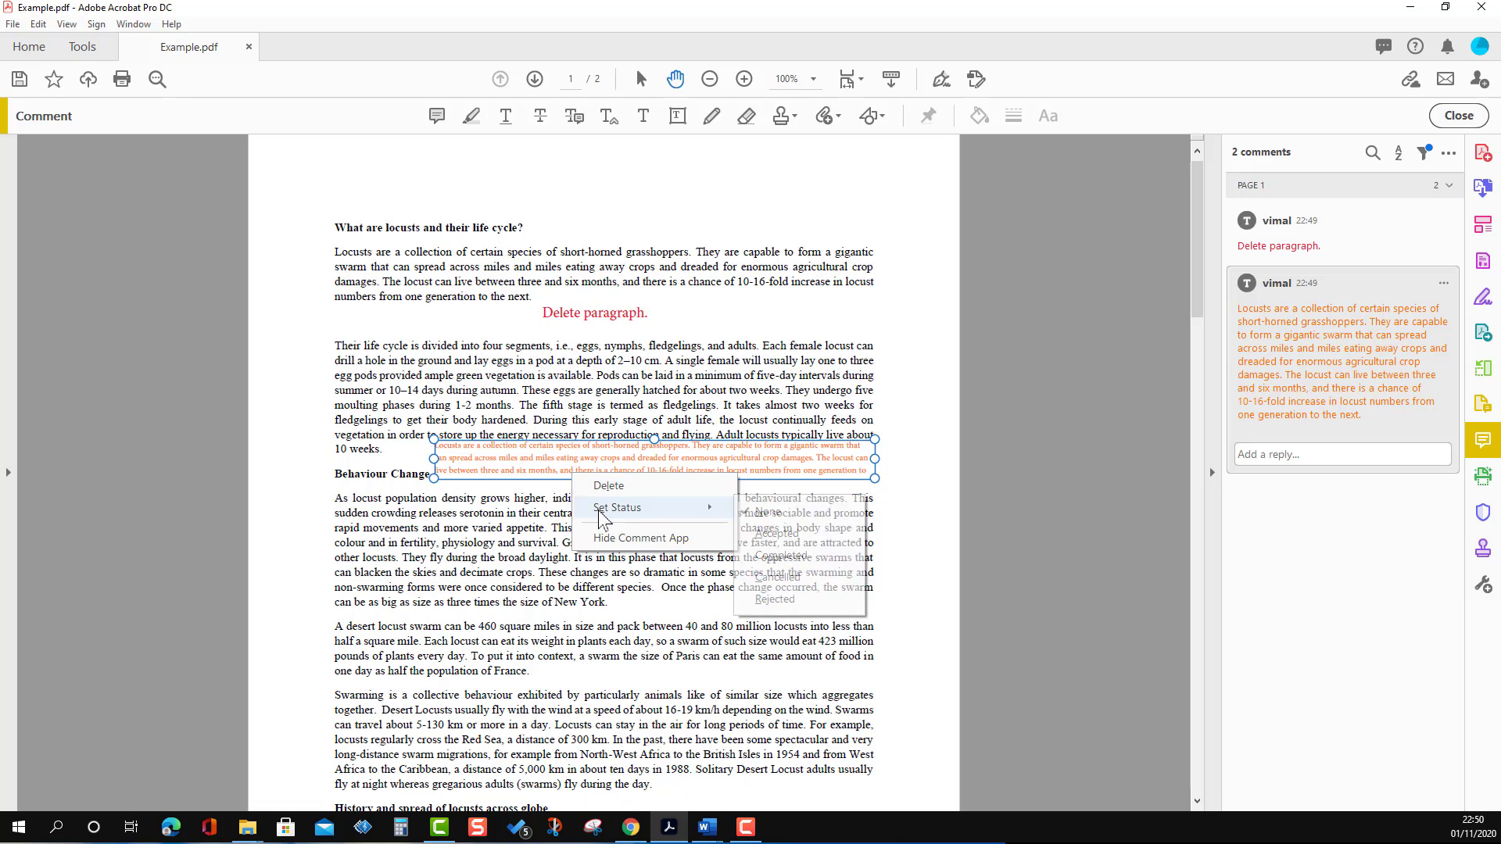
click(777, 534)
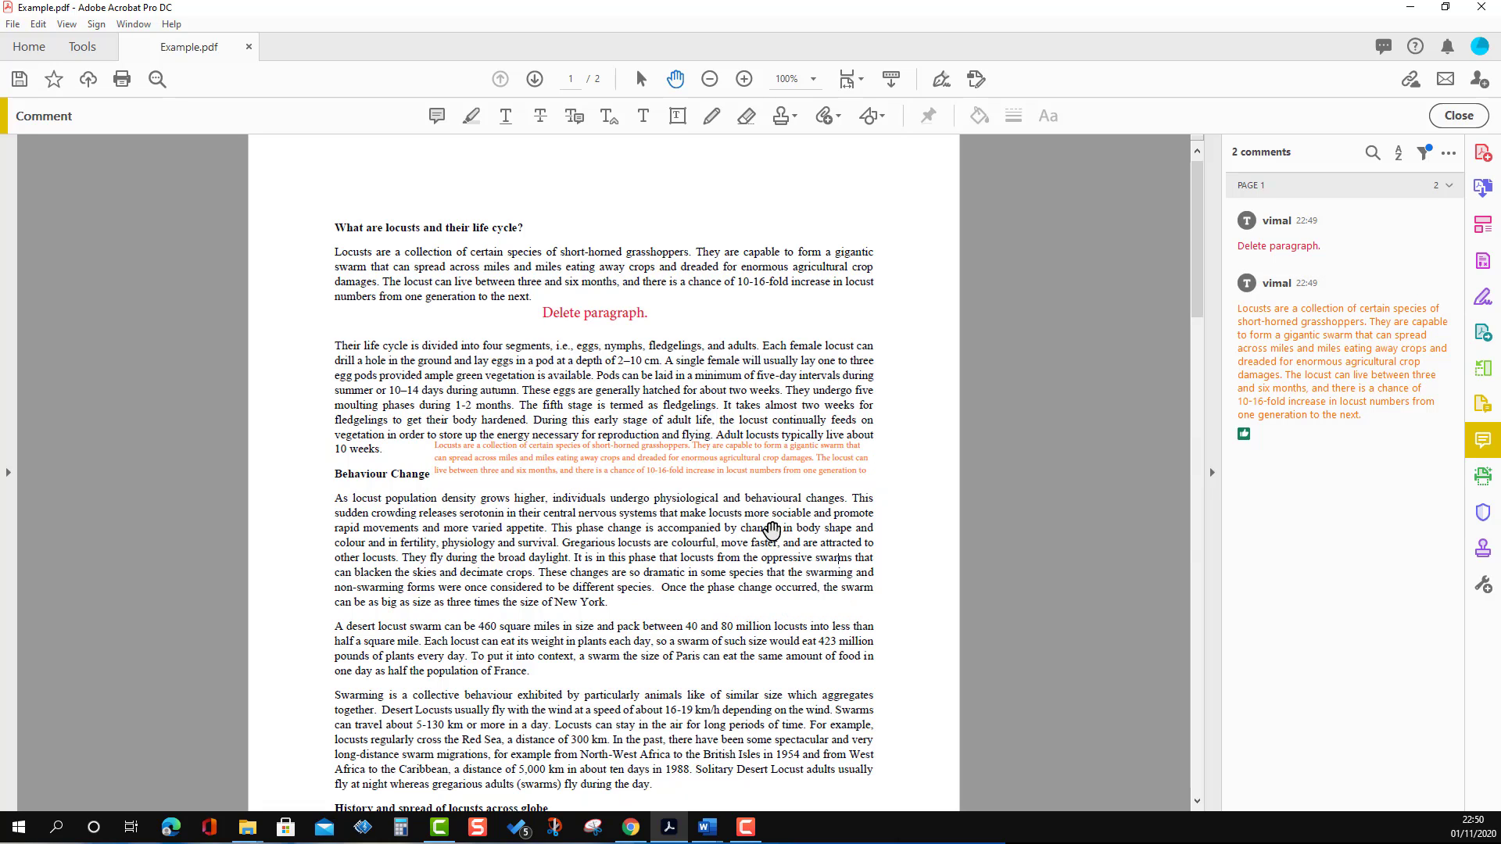
click(714, 472)
Step: Set the 'Delete paragraph.' comment's status to Completed
click(624, 314)
right_click(624, 314)
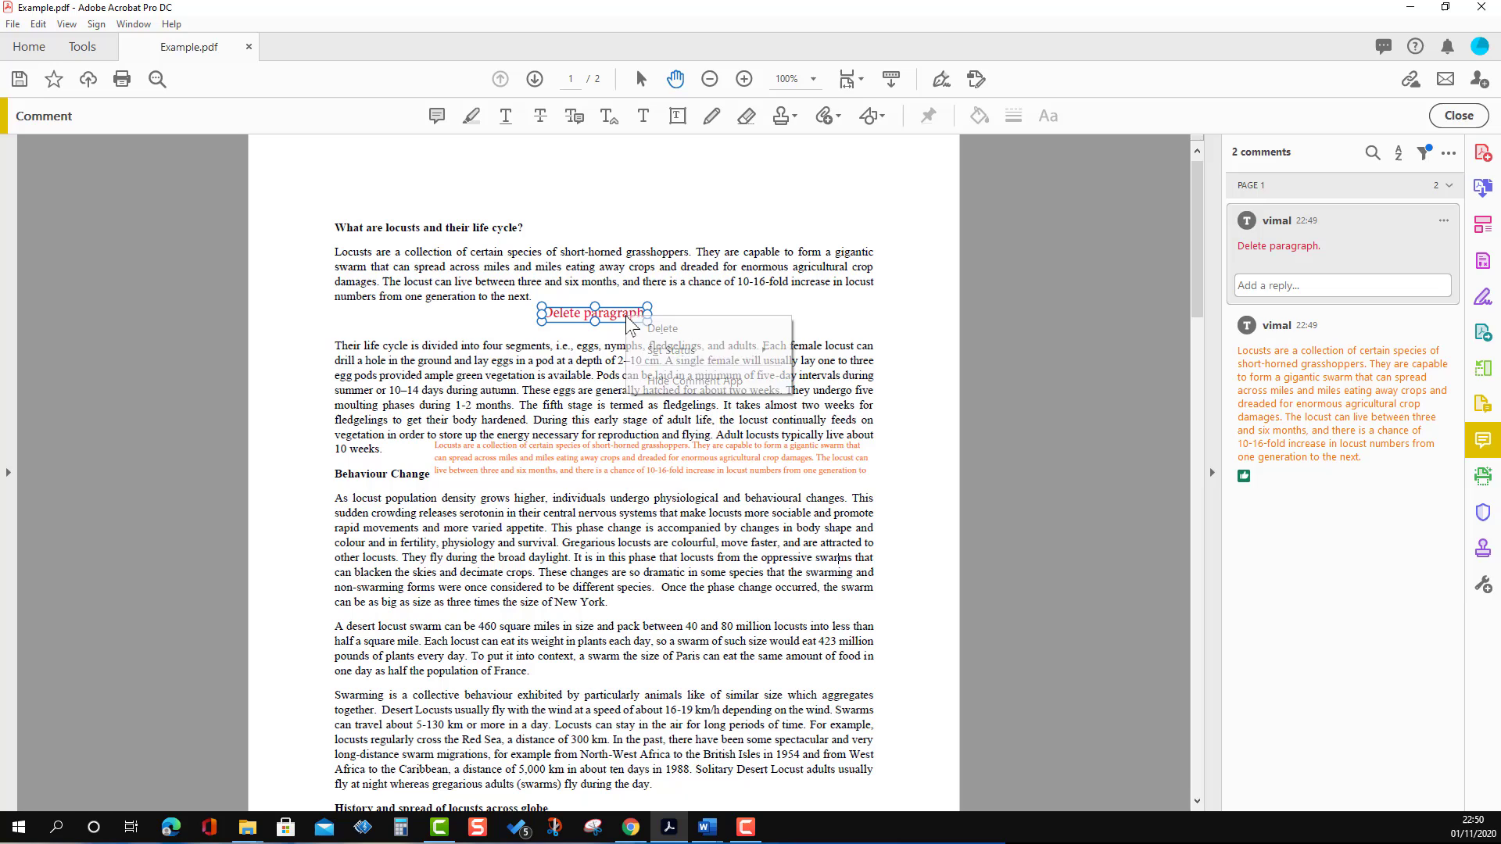
mouse_move(672, 350)
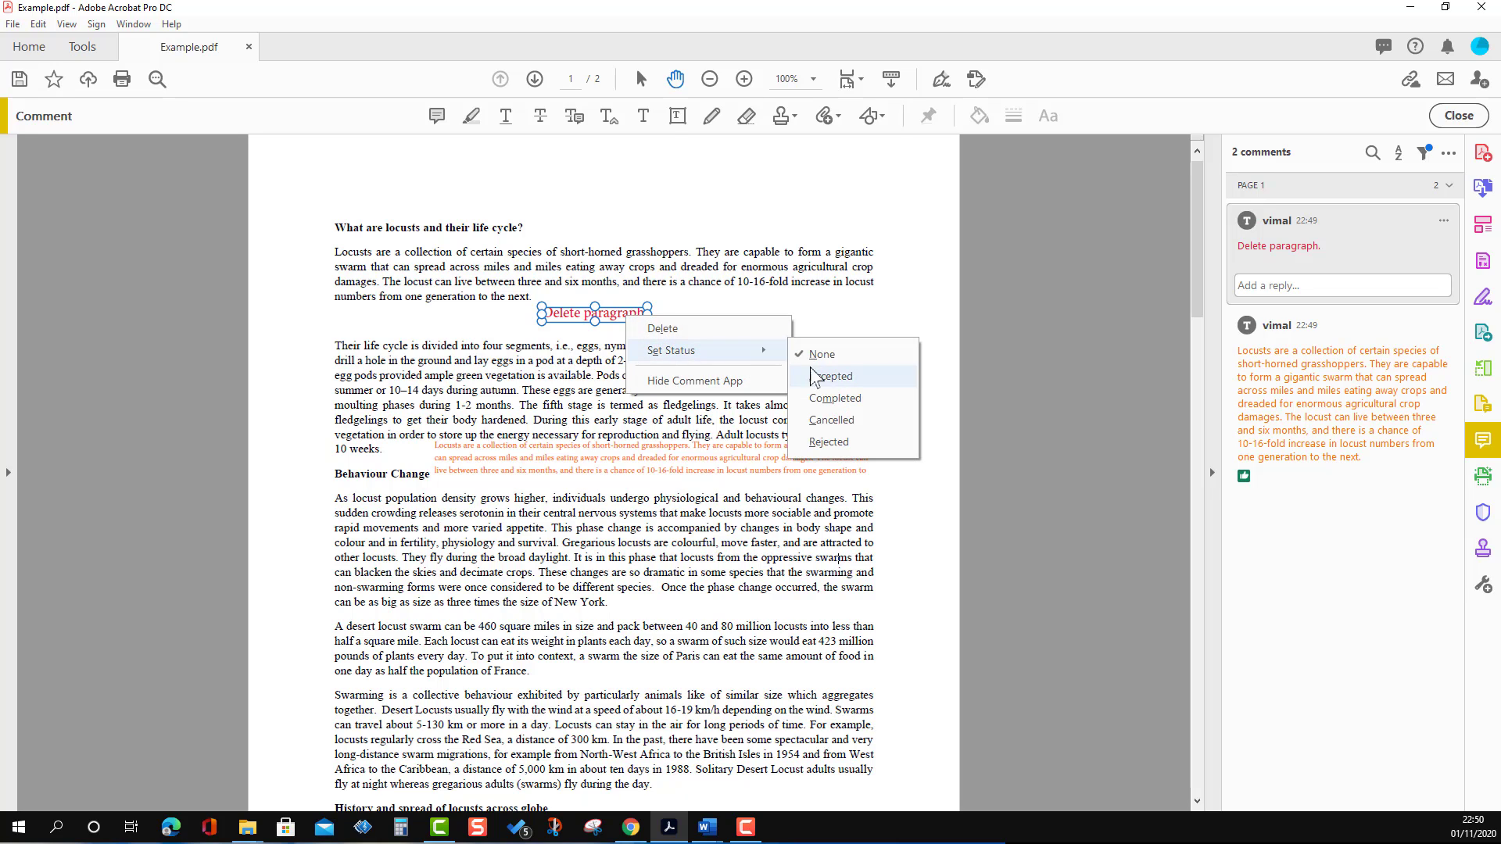
click(843, 405)
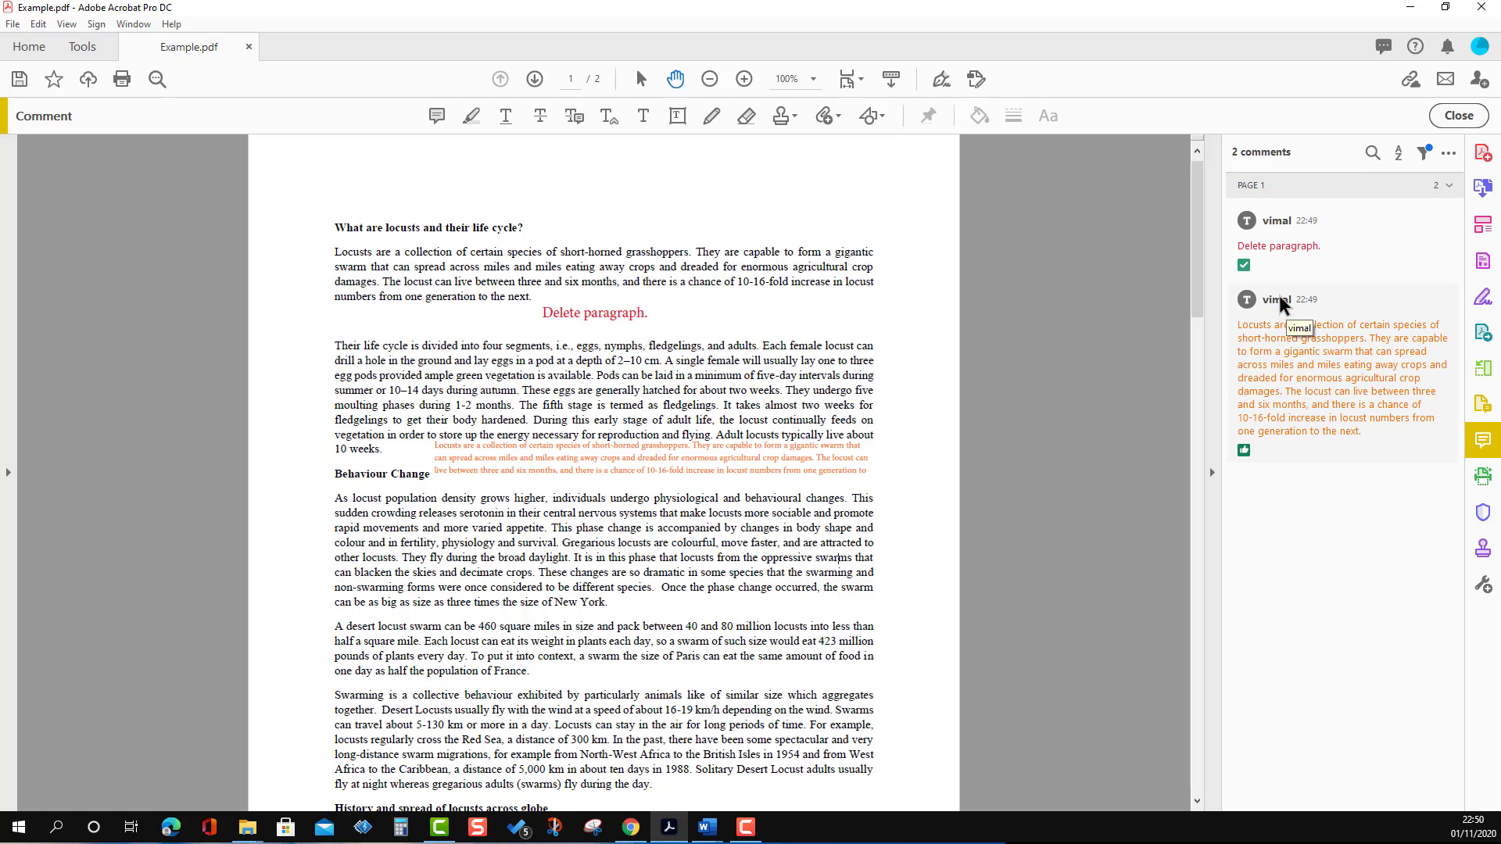
mouse_move(1246, 265)
mouse_move(1244, 452)
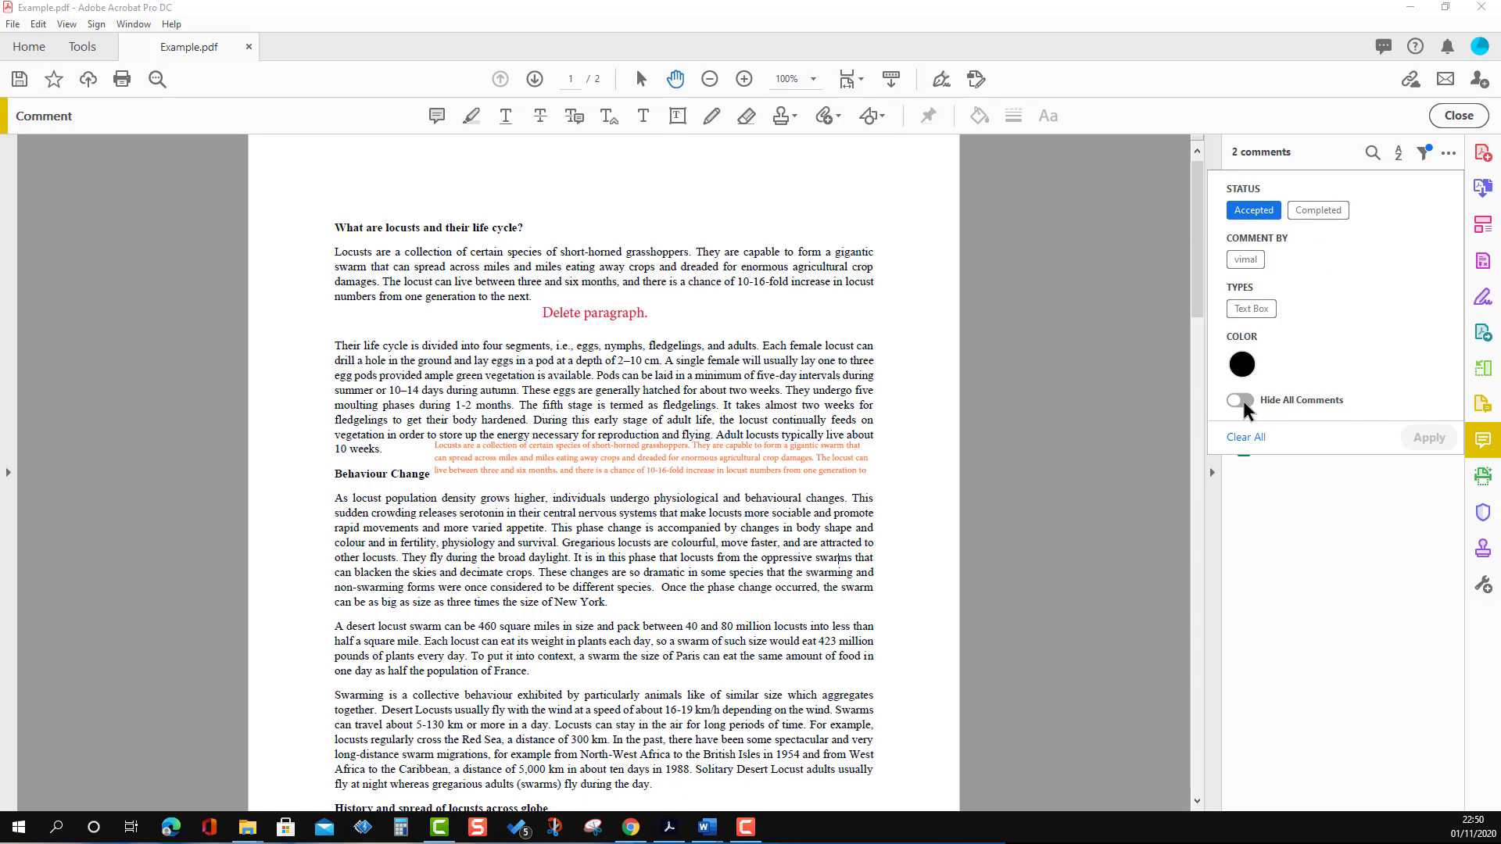
Step: Filter the comment list to show only Accepted comments
click(1254, 210)
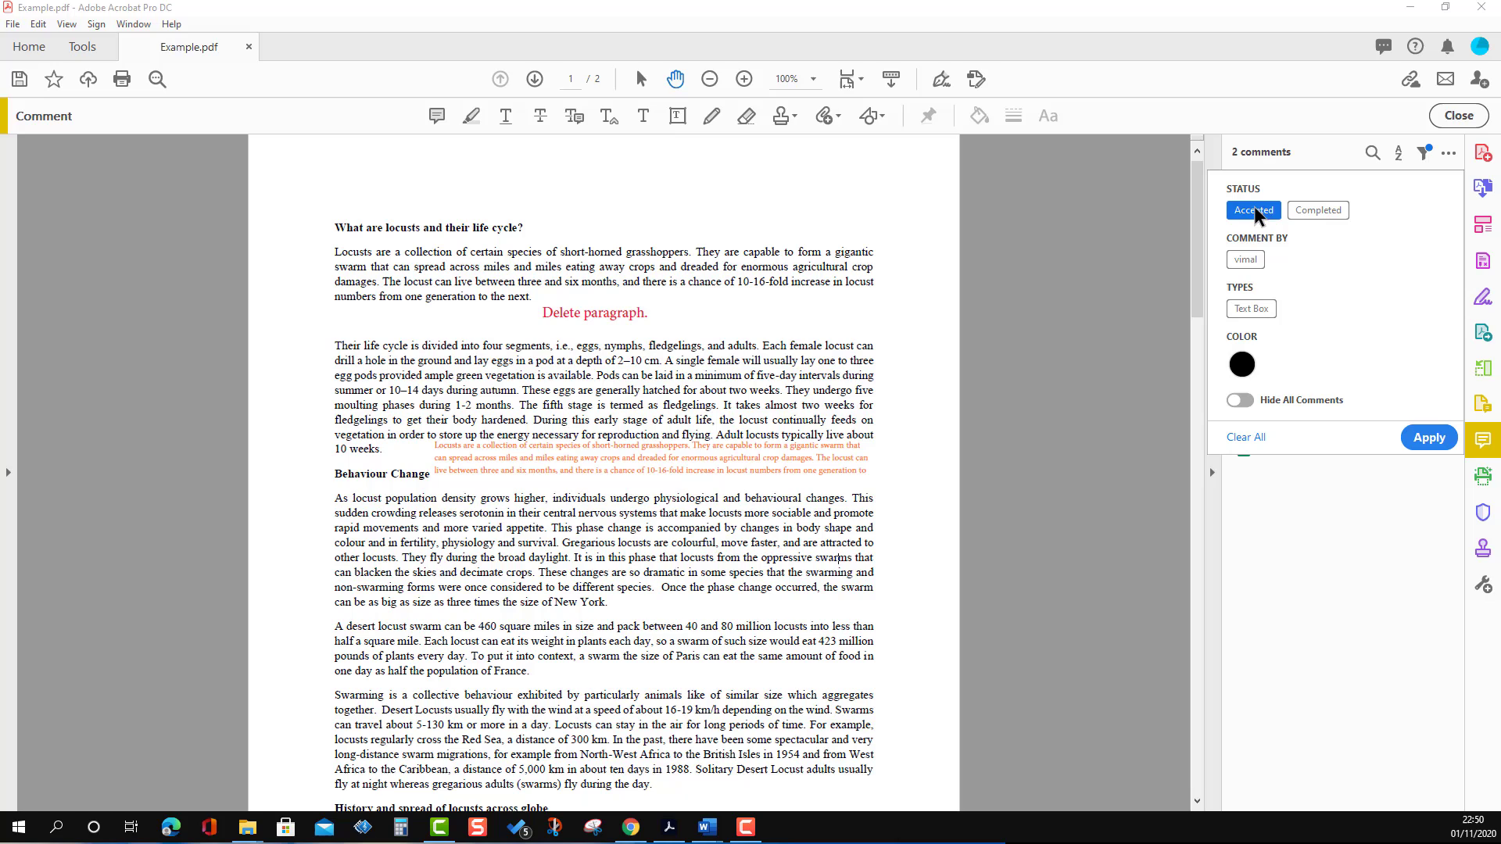
click(1439, 445)
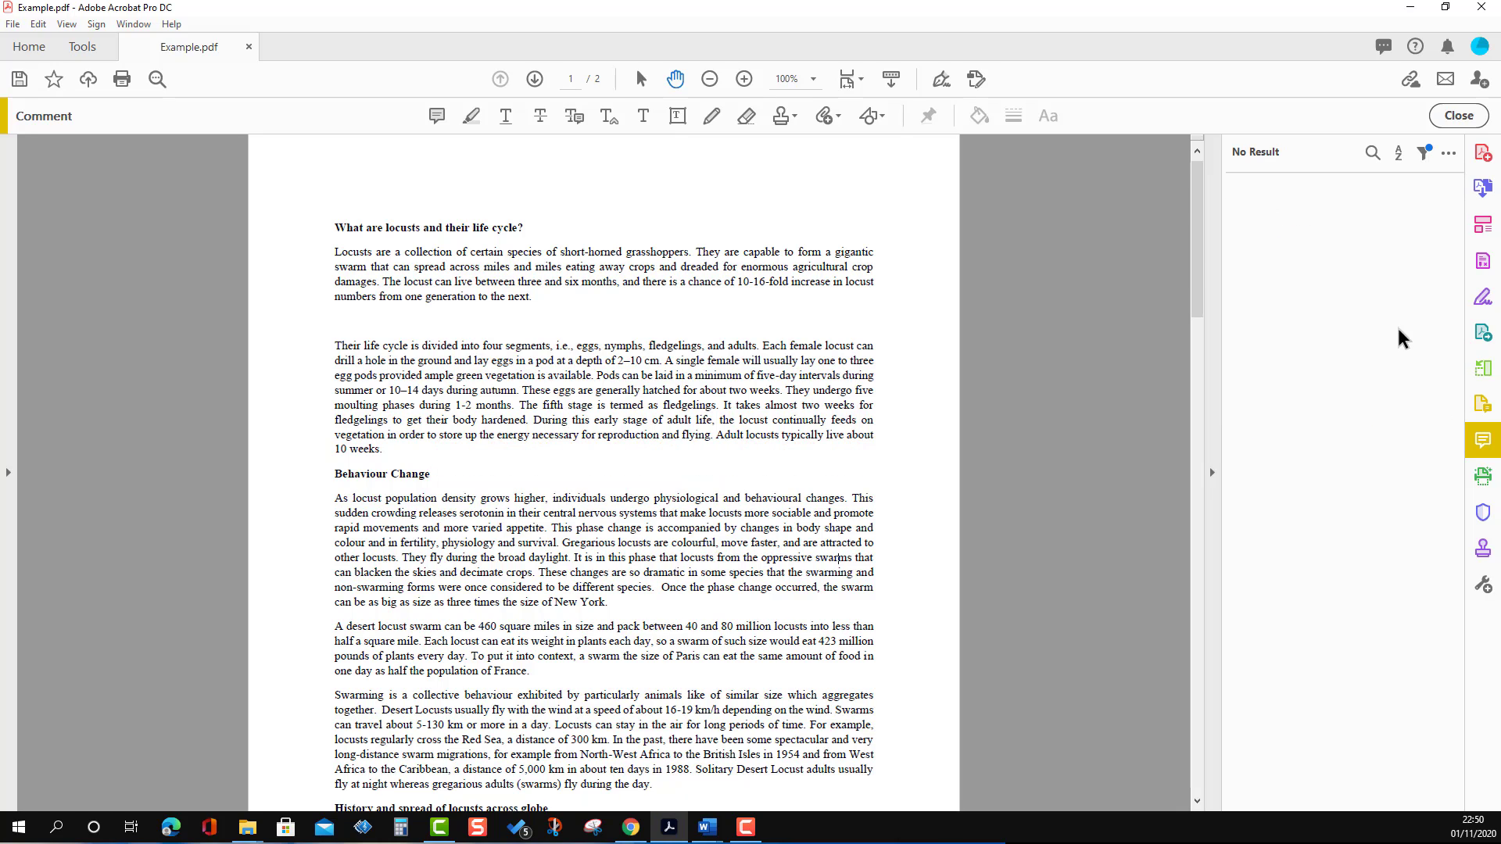
click(1422, 152)
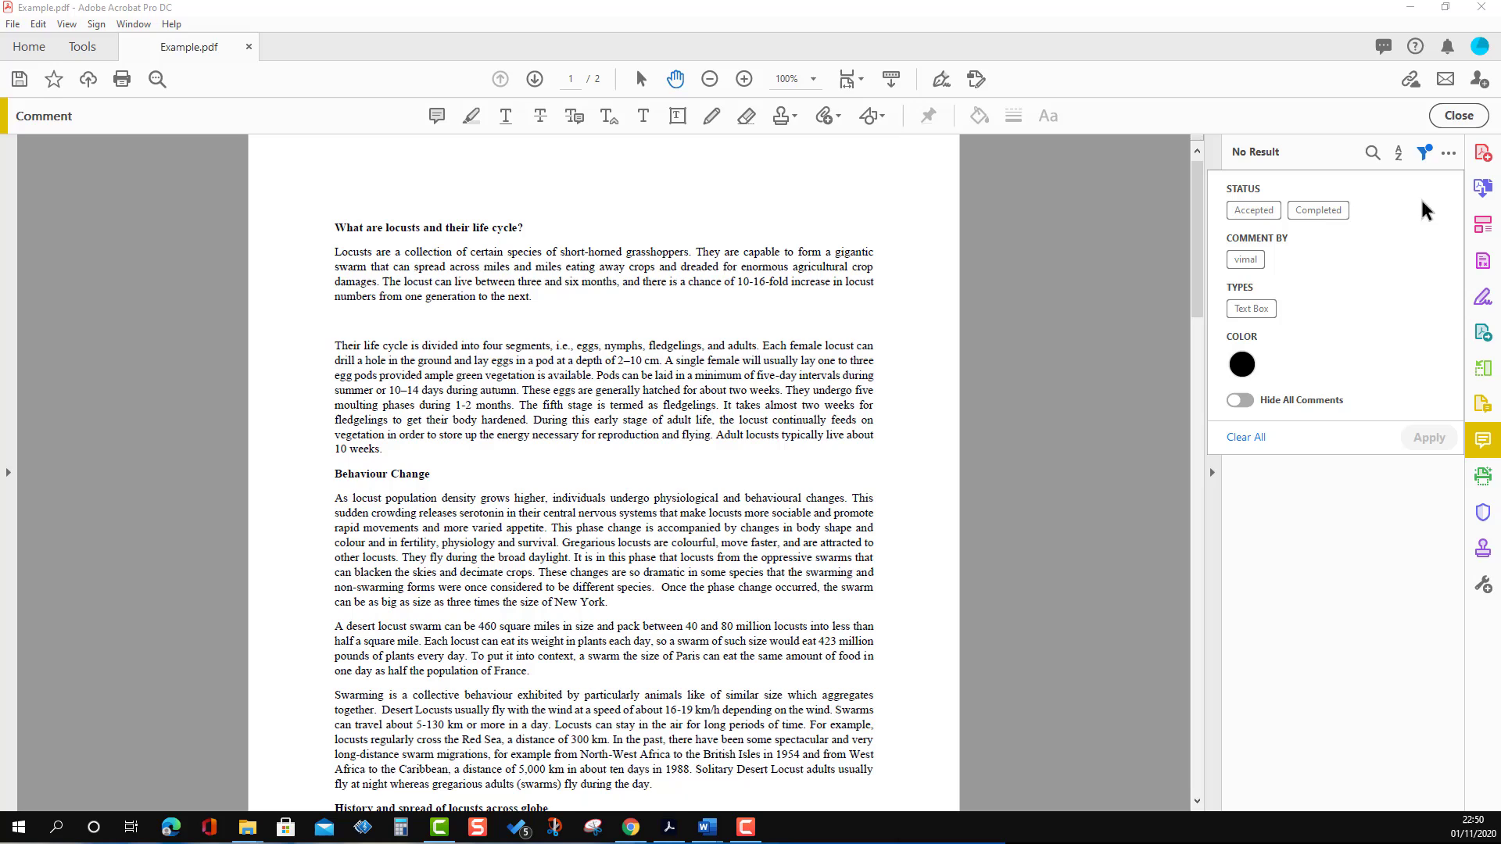
click(1250, 400)
click(1230, 402)
click(1254, 211)
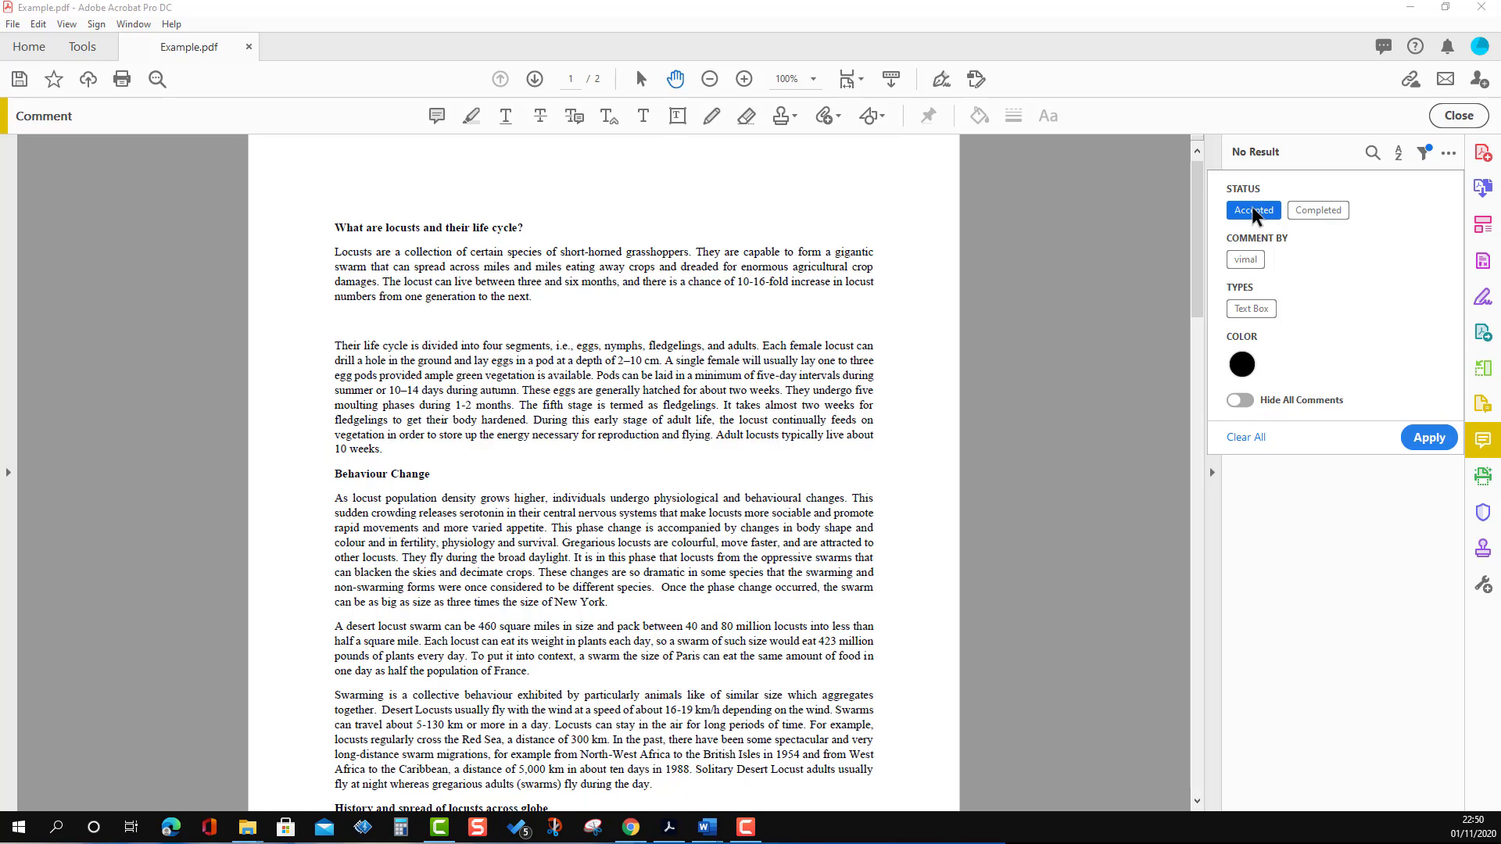
click(1427, 440)
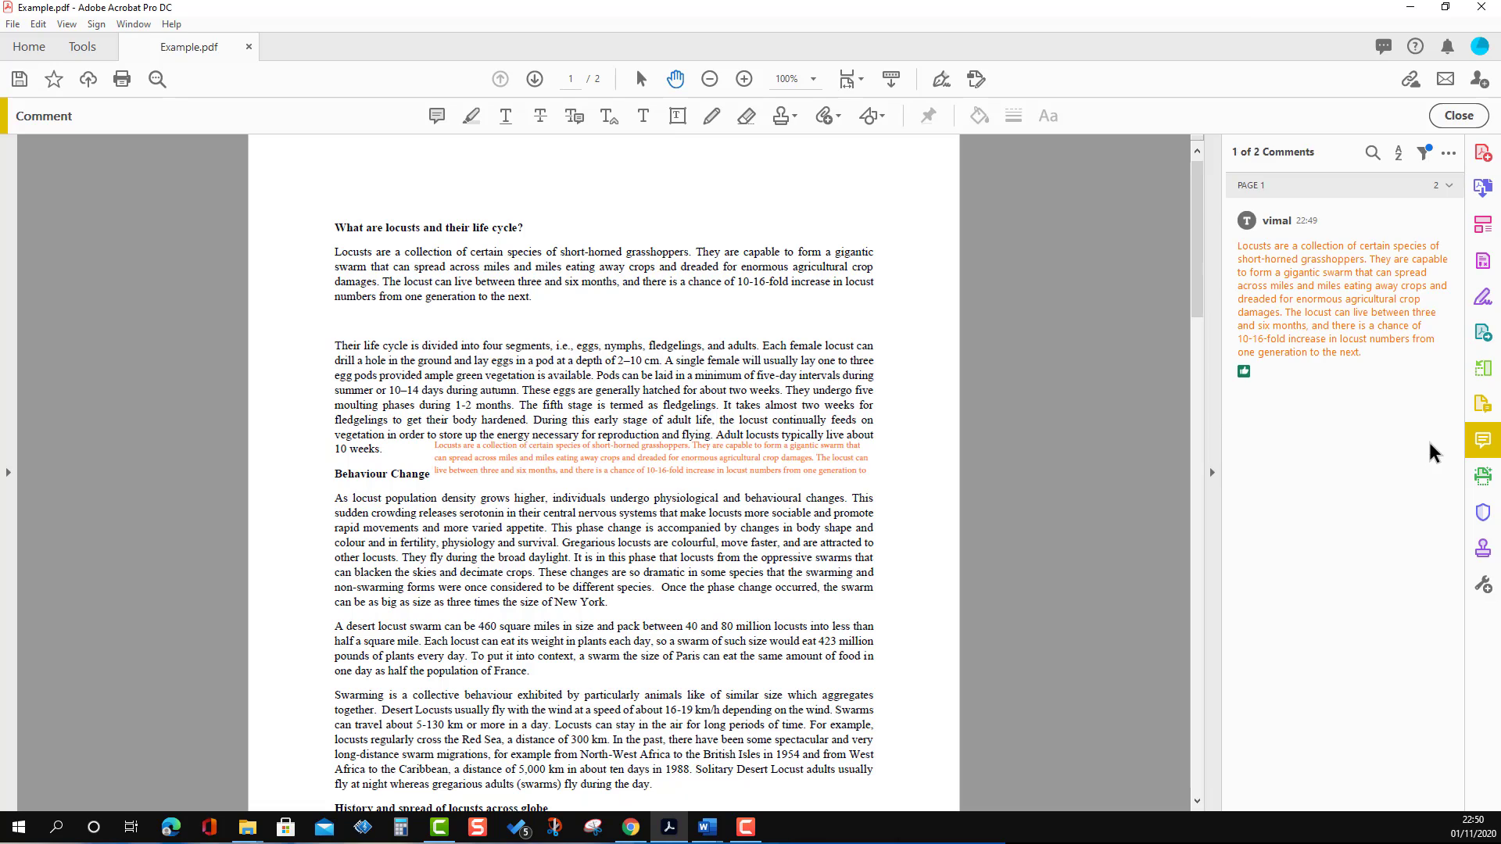
Step: Filter to Completed only, then to Accepted and Completed together, listing both comments
click(1423, 150)
click(1321, 210)
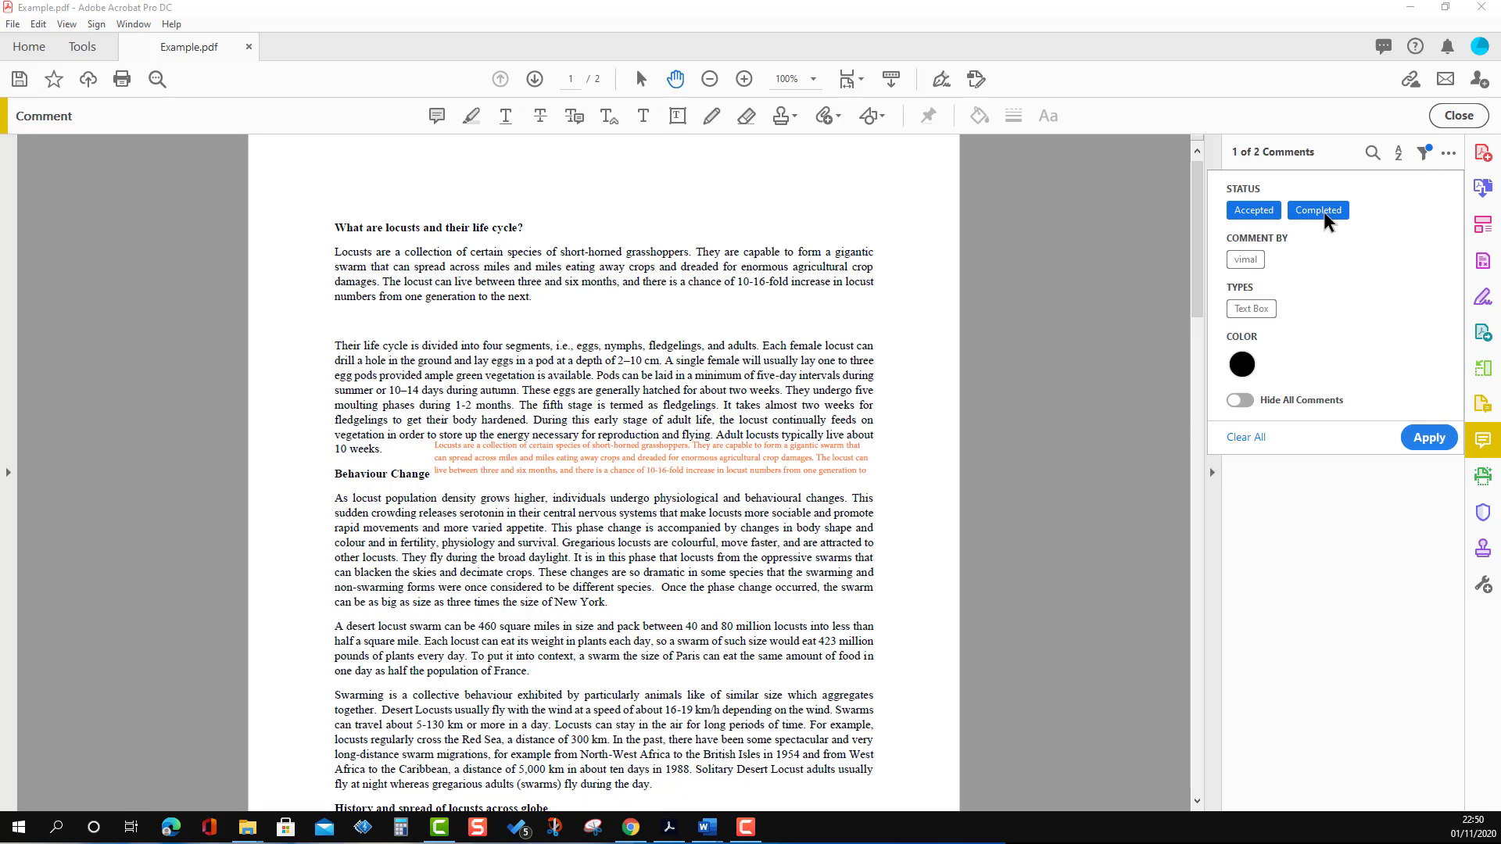
click(1243, 213)
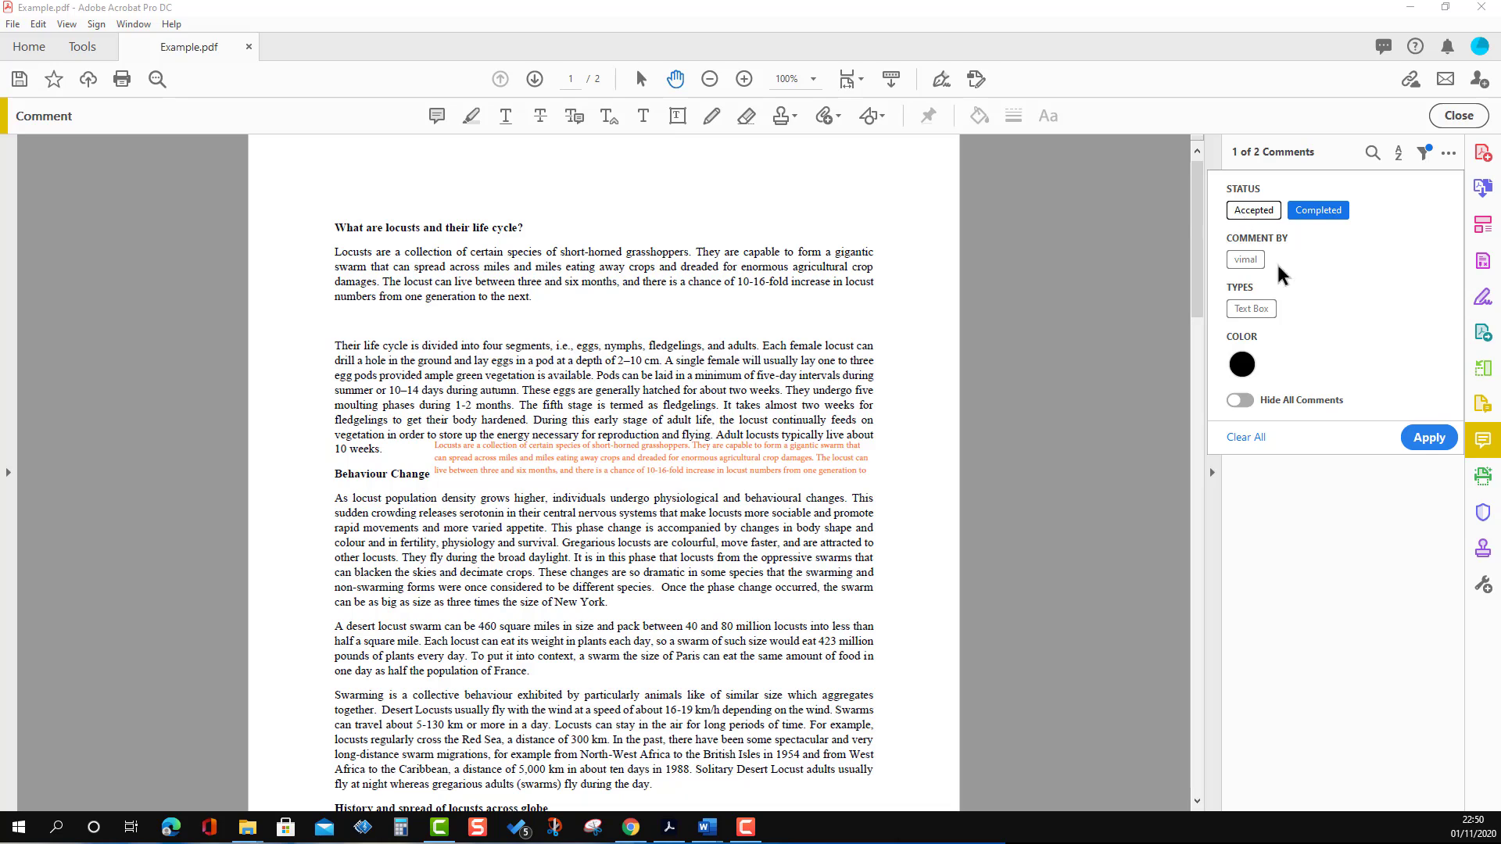
click(1423, 438)
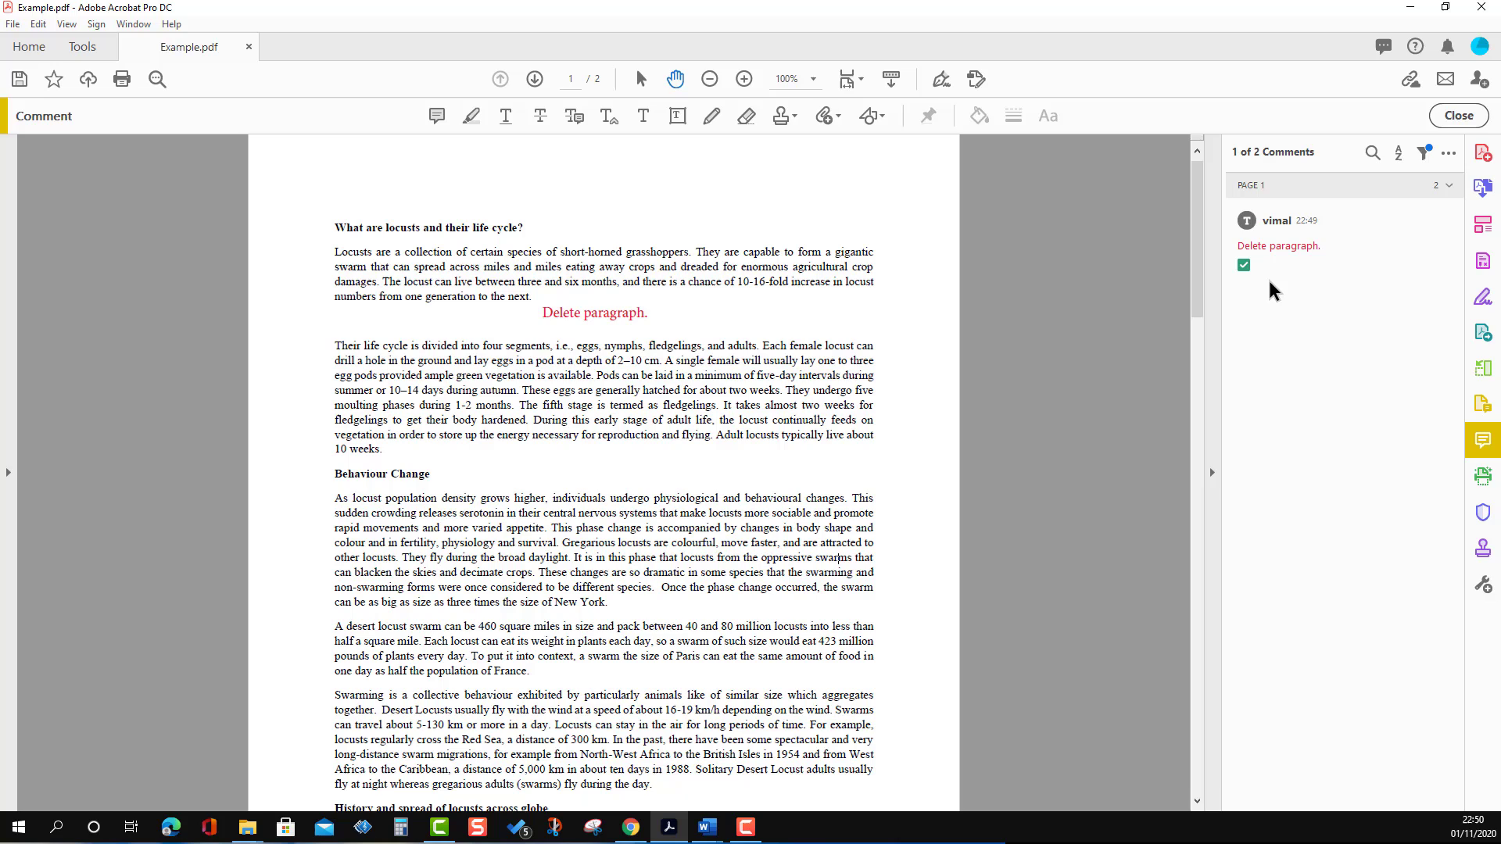
click(1425, 153)
click(1265, 210)
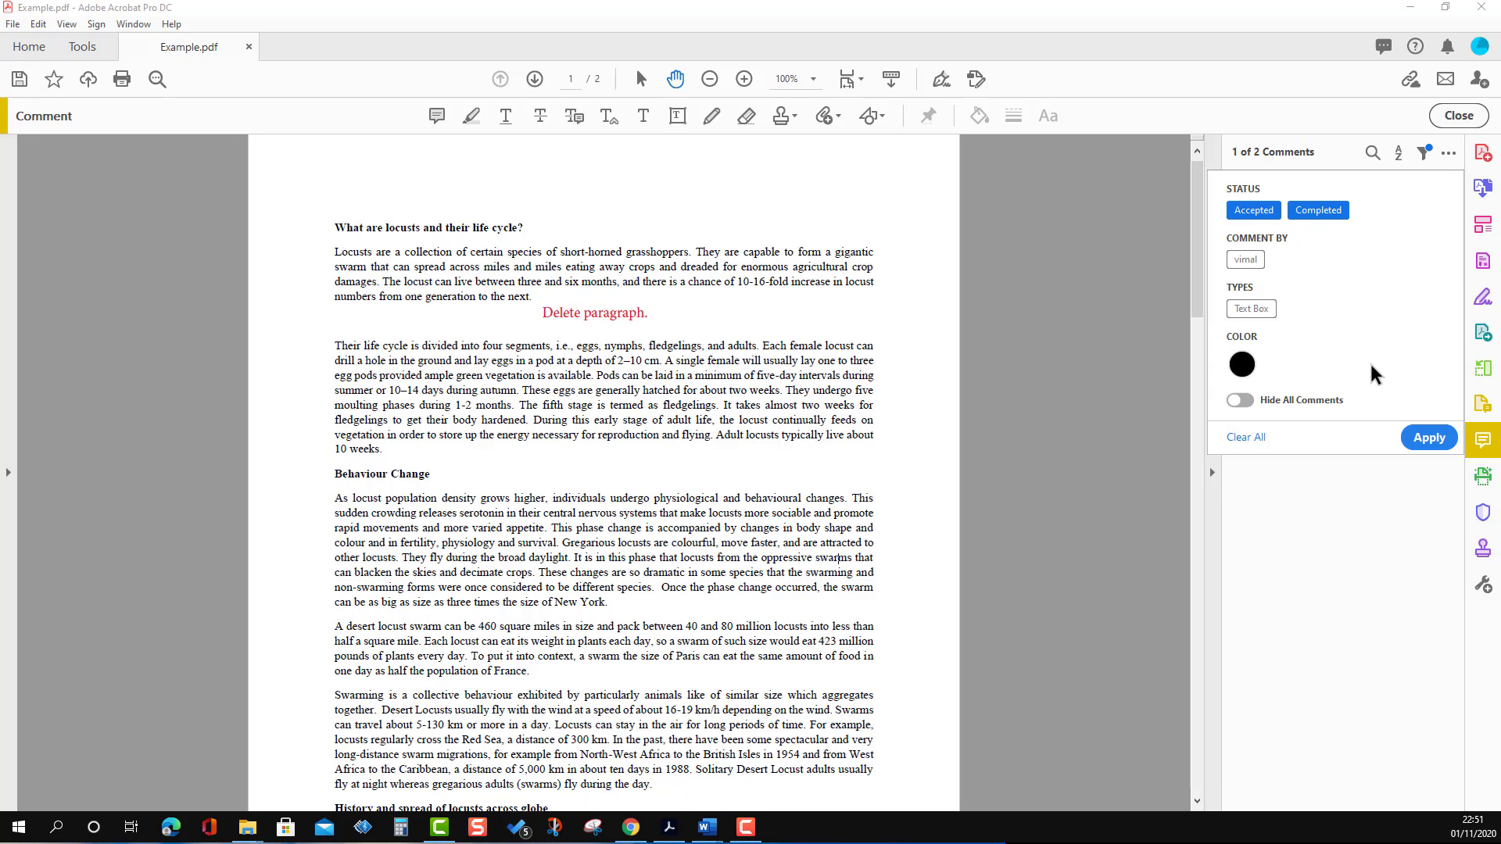
click(1421, 436)
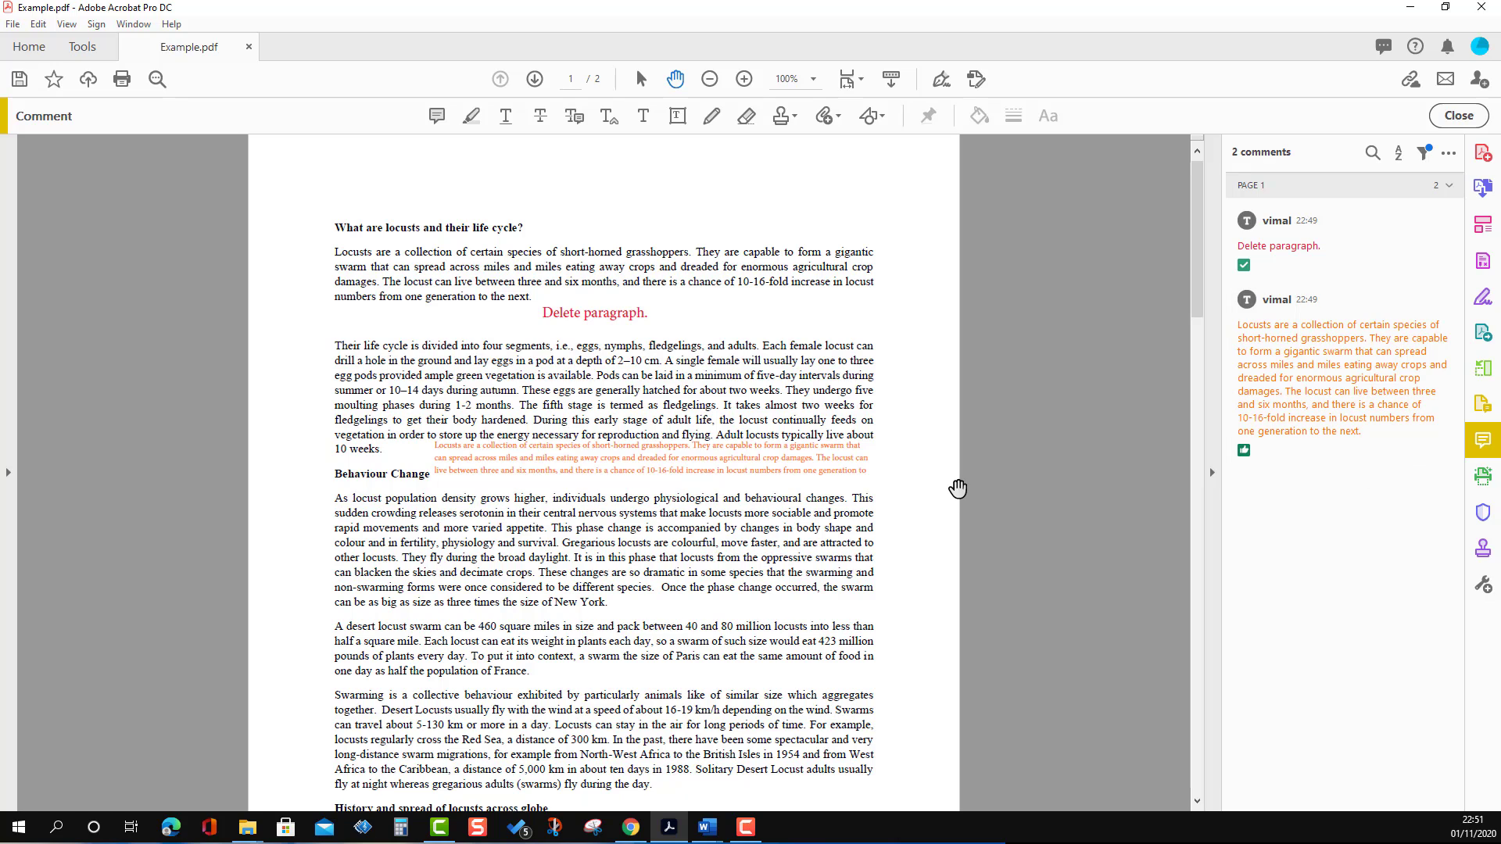
click(688, 467)
Step: Spell-check the orange comment's text with the English (United Kingdom) dictionary; no misspellings found
click(688, 467)
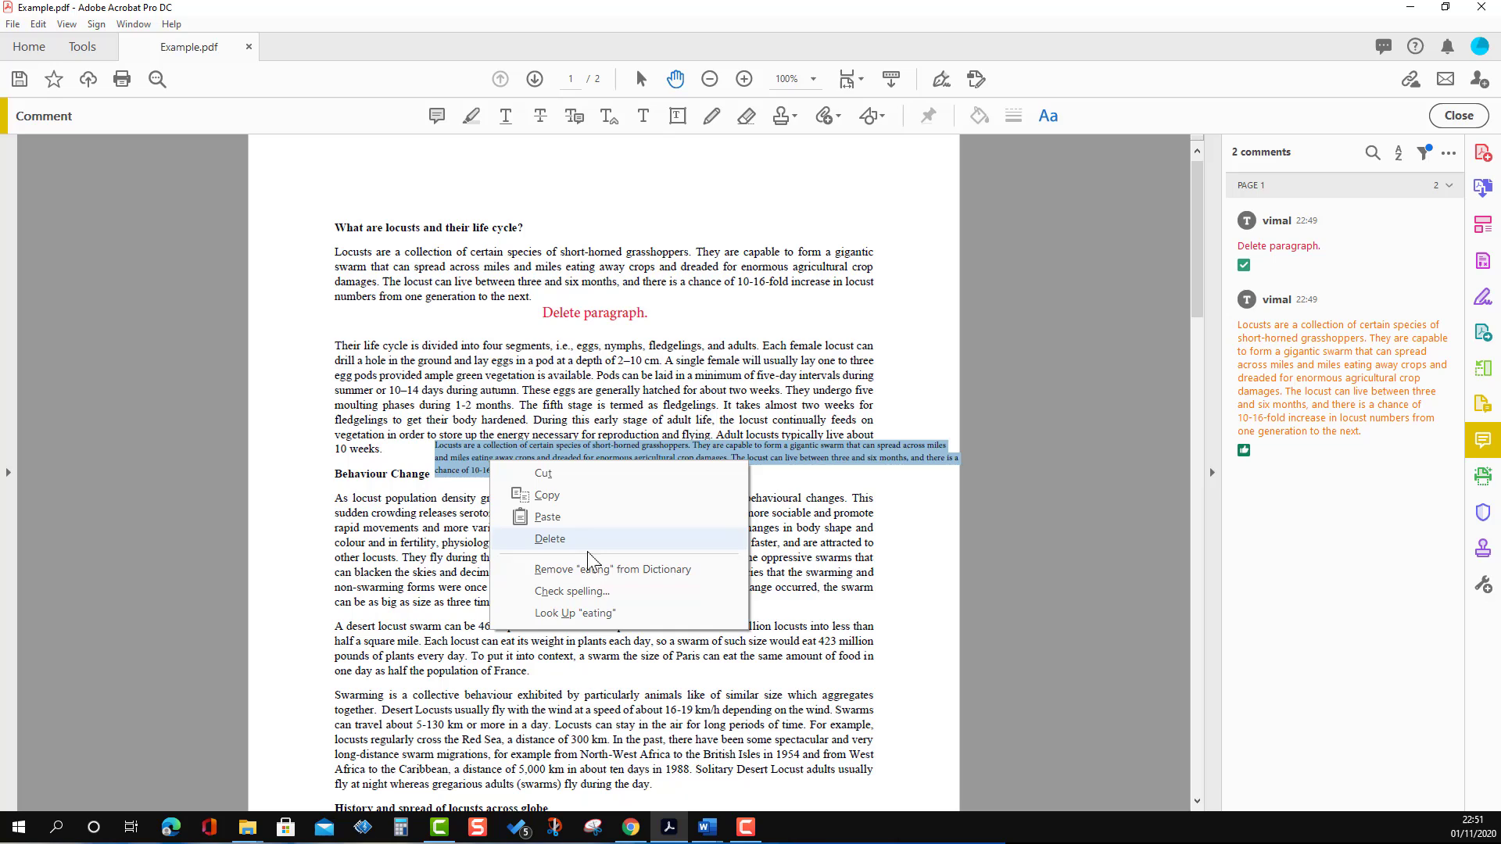
click(603, 592)
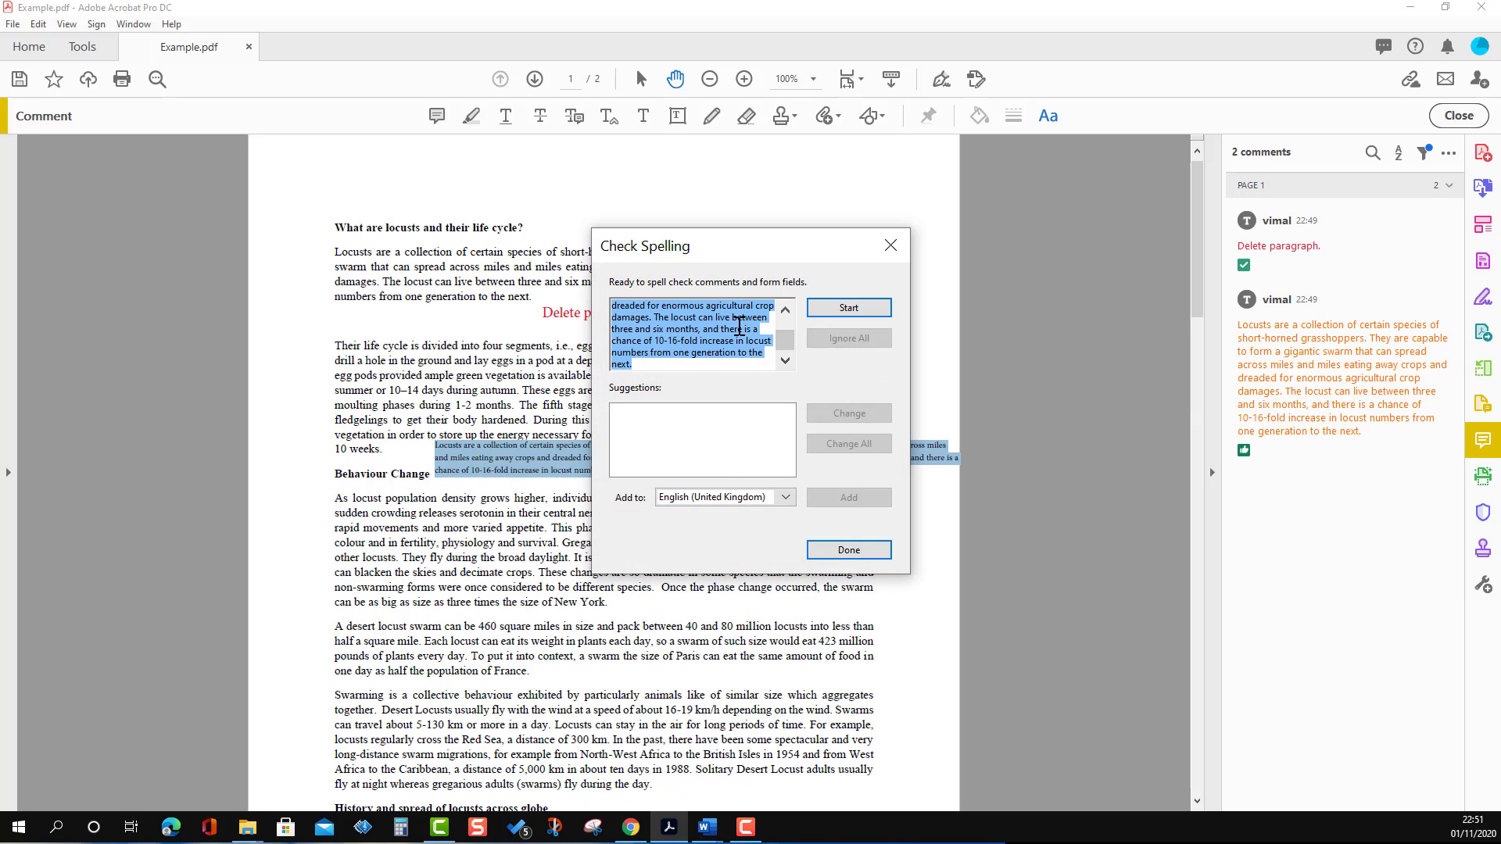
click(688, 499)
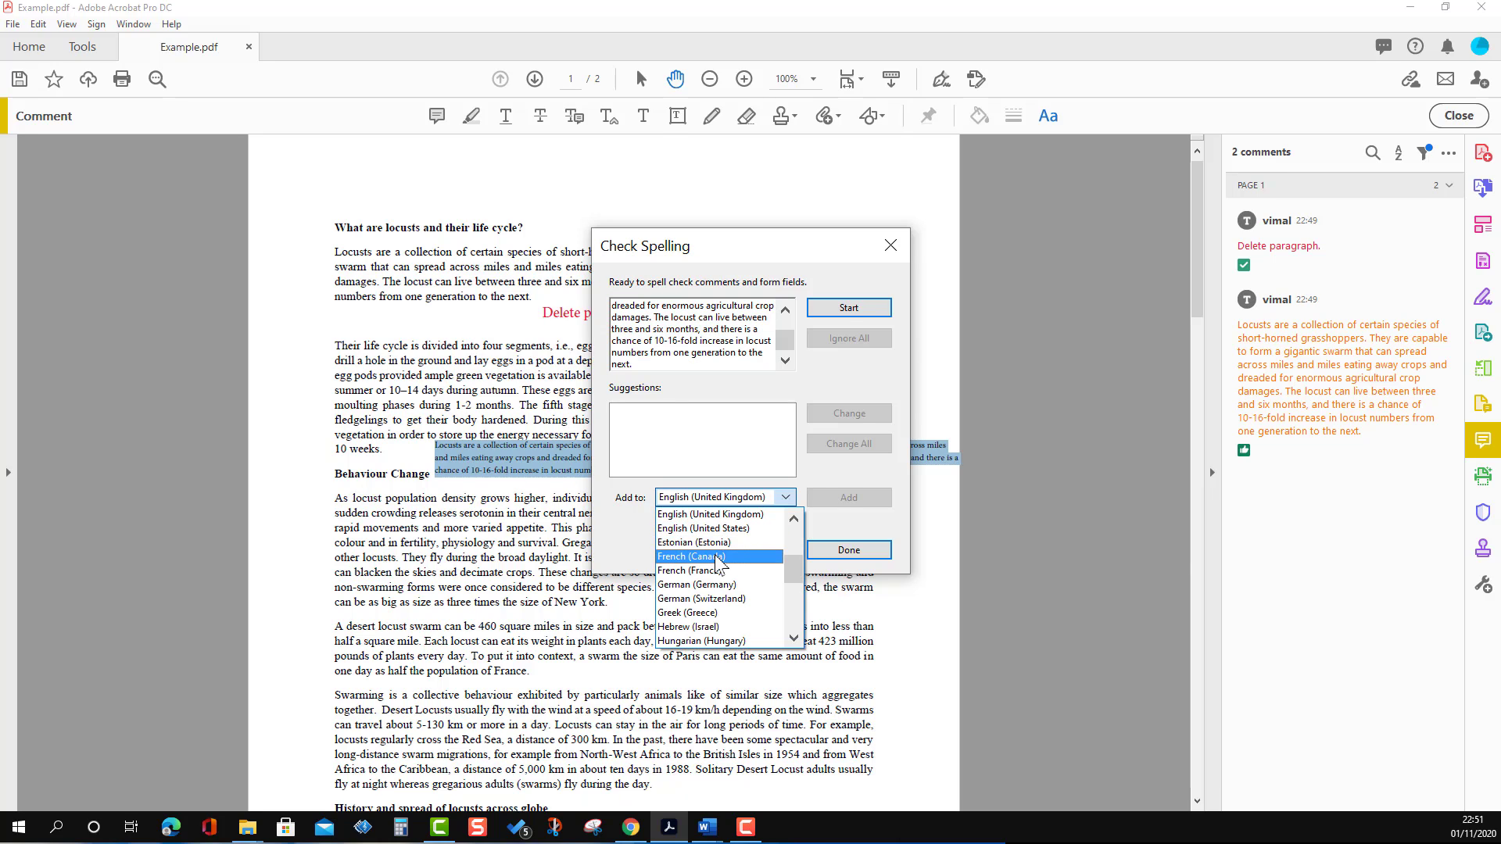
click(704, 514)
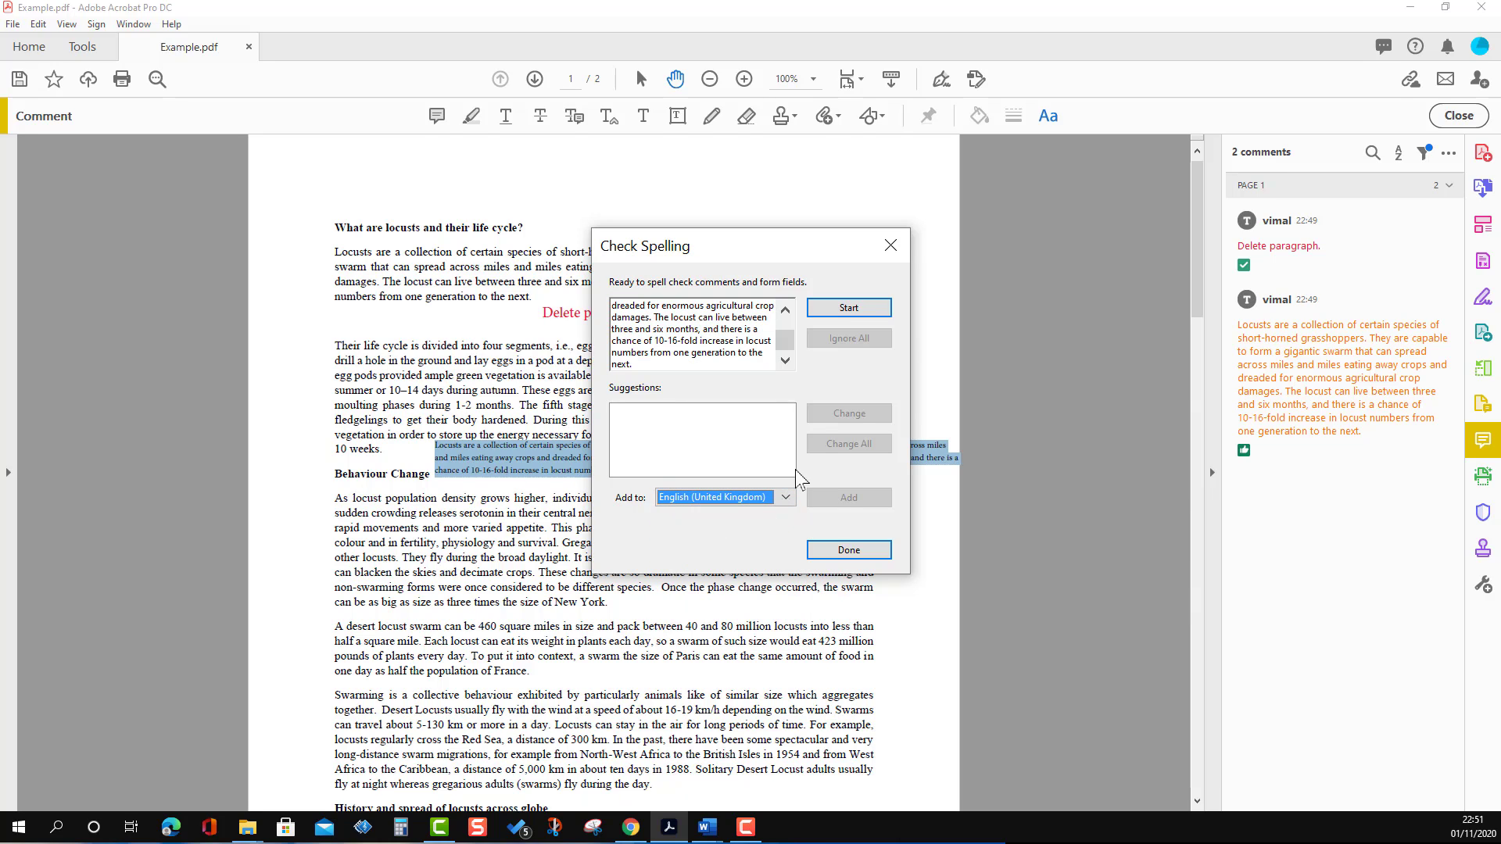
click(838, 310)
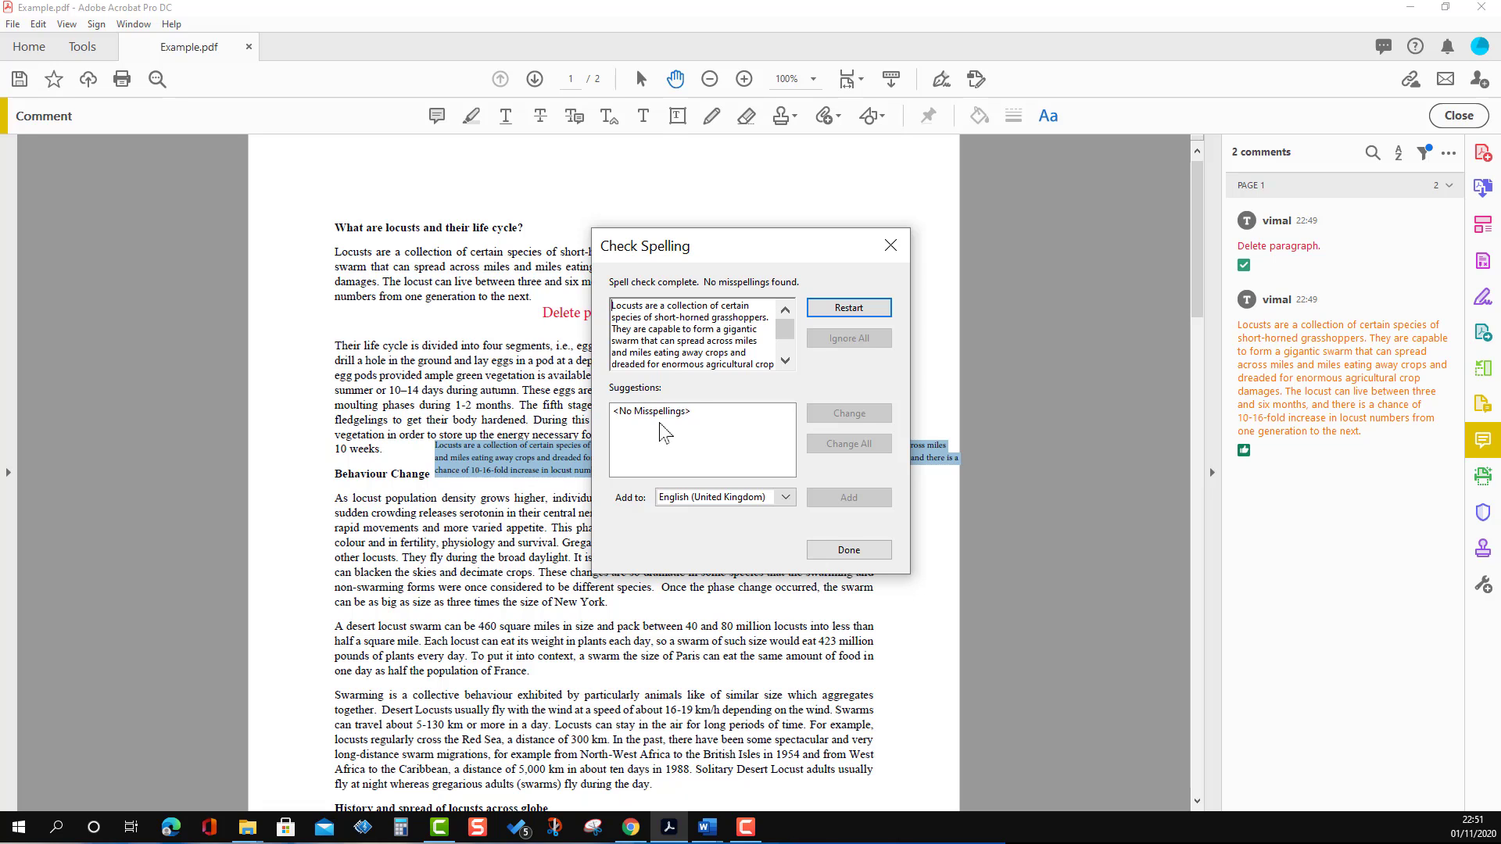
click(849, 551)
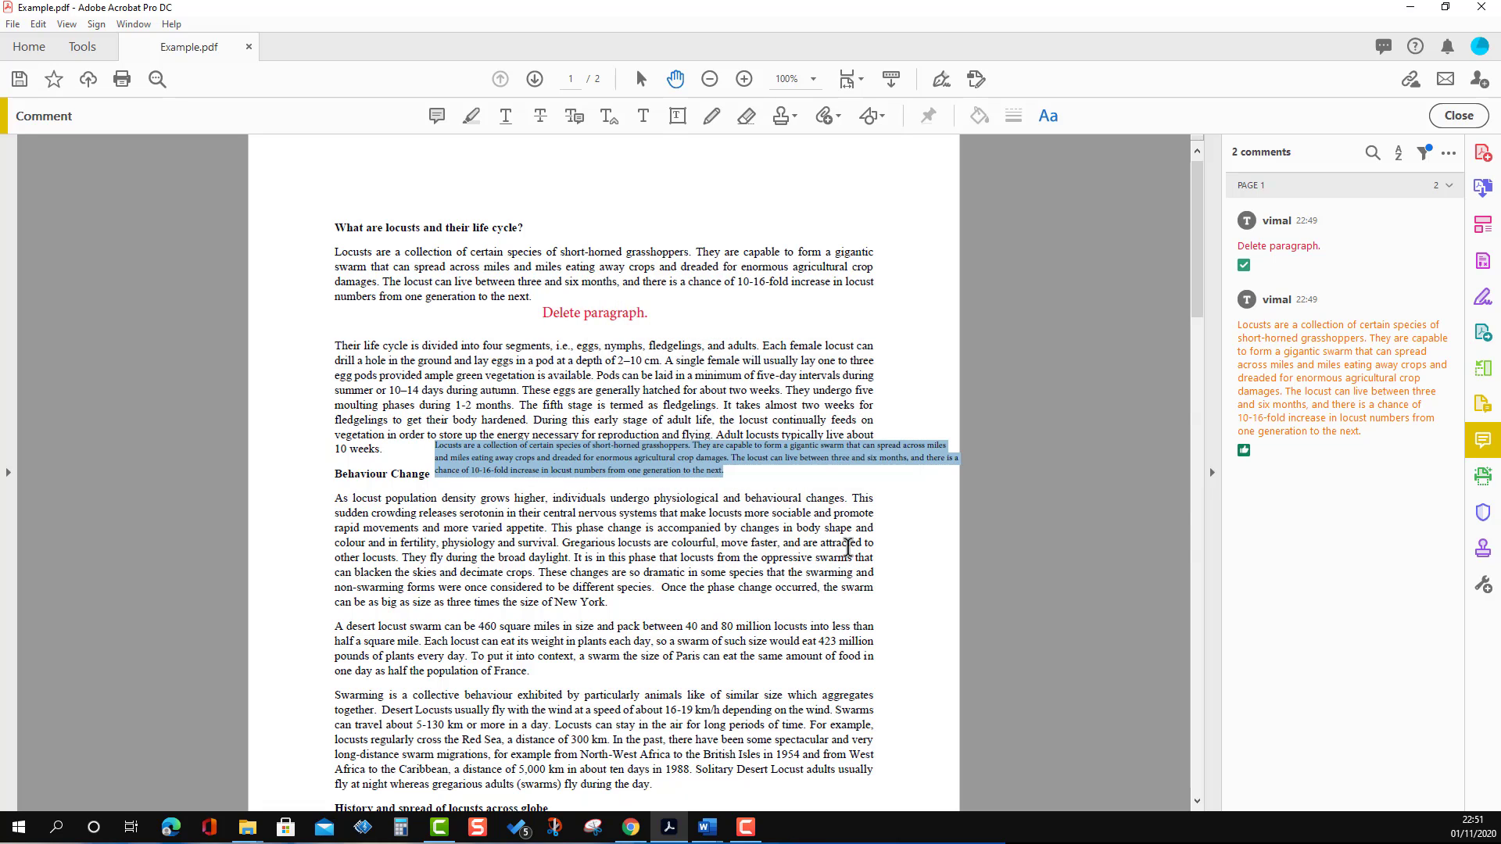
click(787, 493)
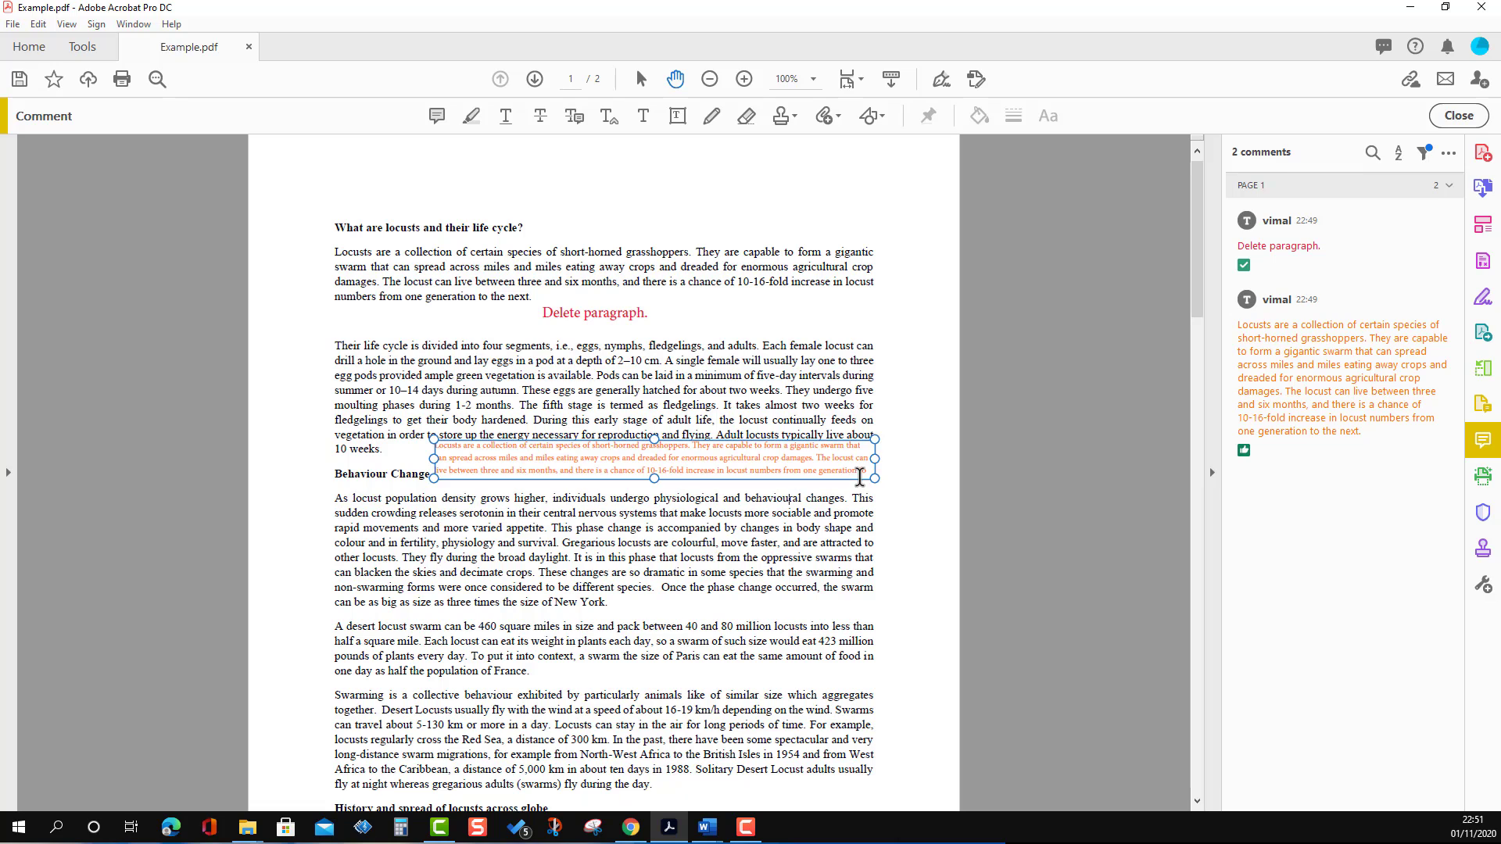
click(683, 472)
right_click(683, 473)
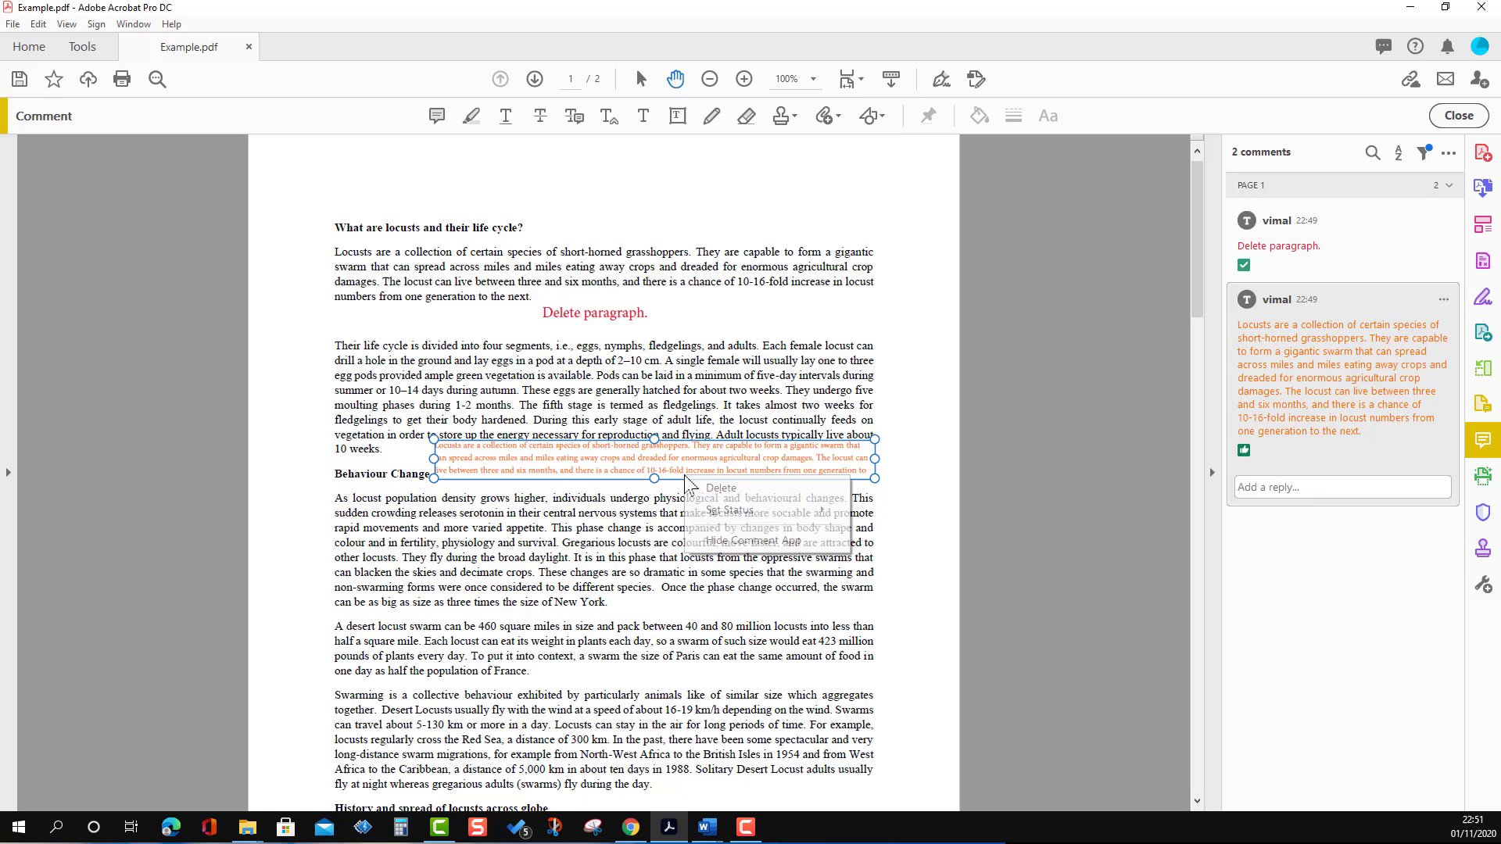
click(720, 488)
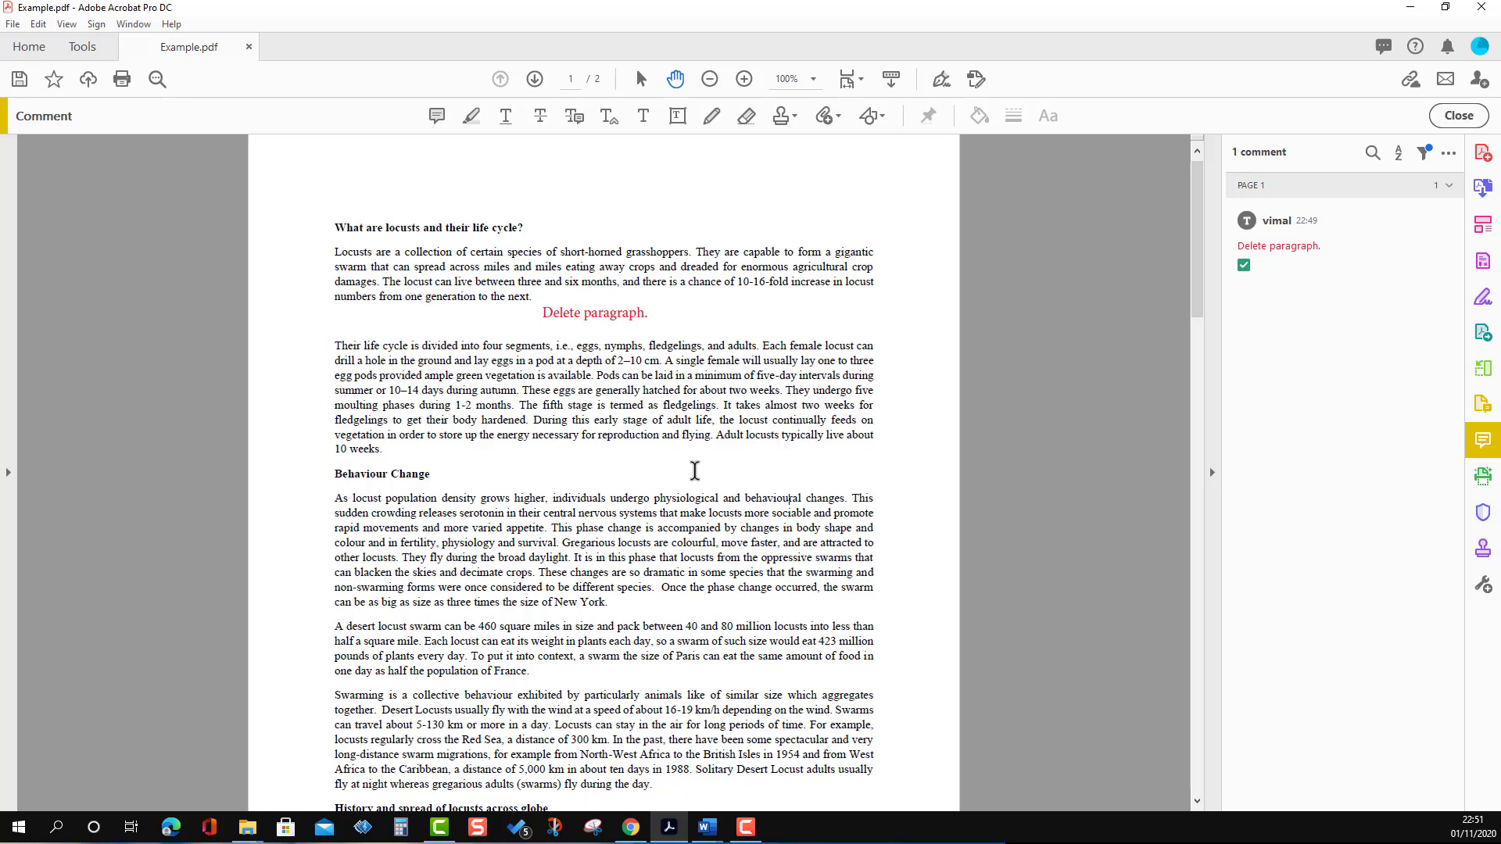
key(ctrl+z)
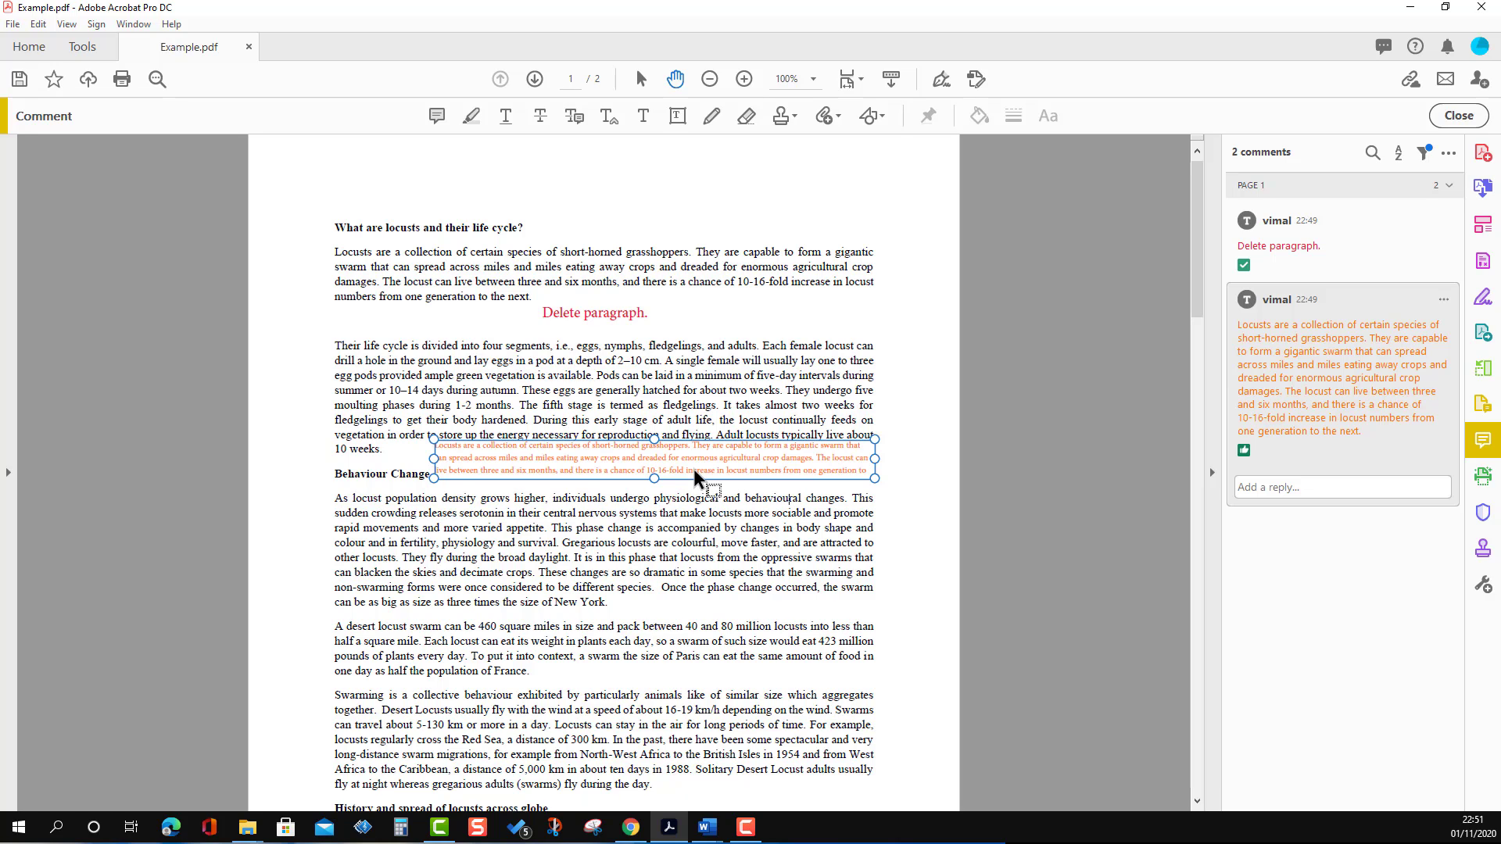
click(693, 472)
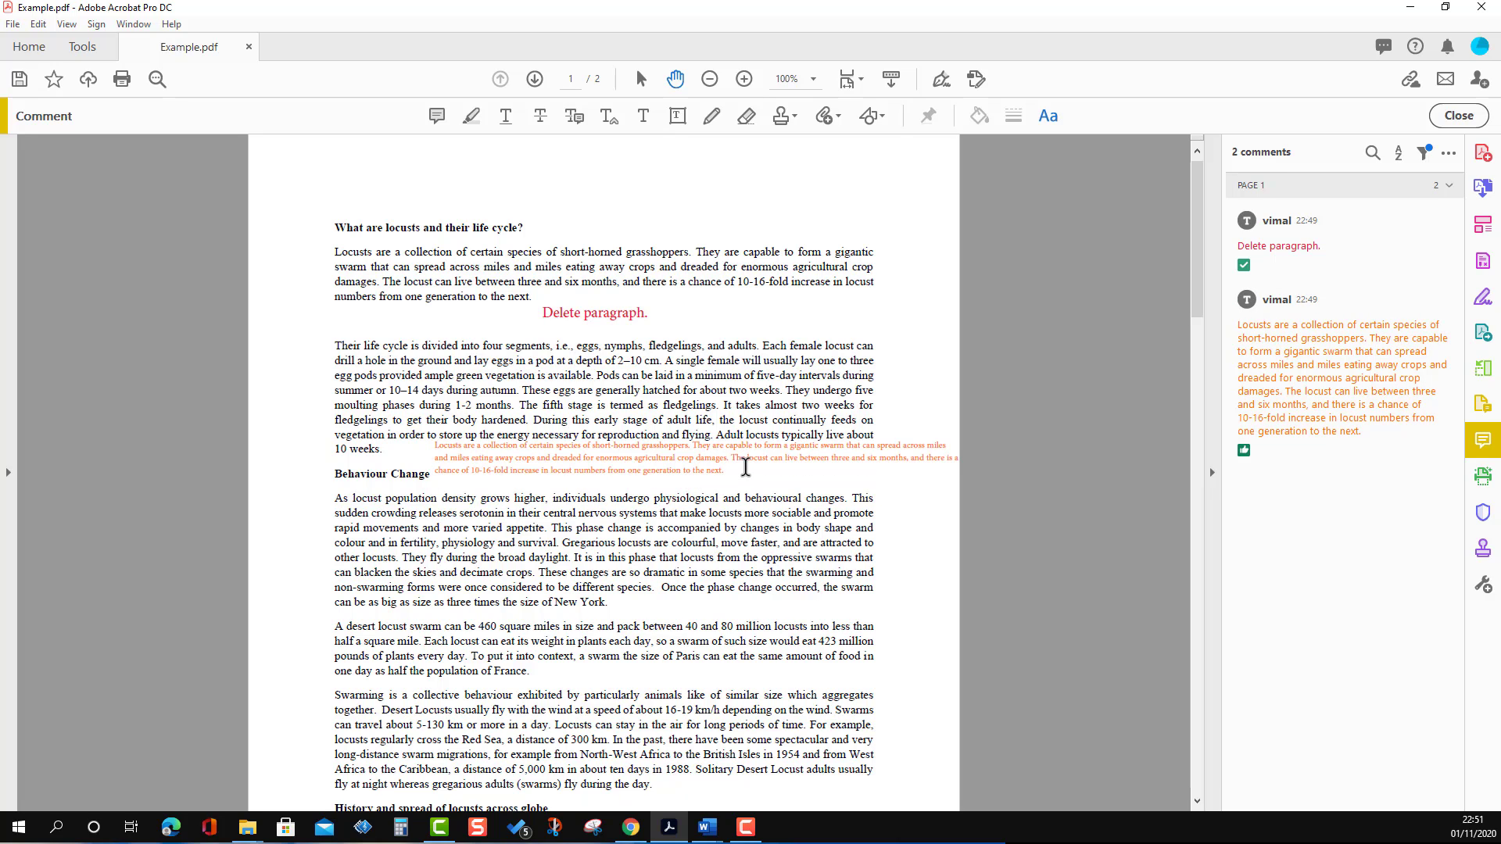
click(738, 462)
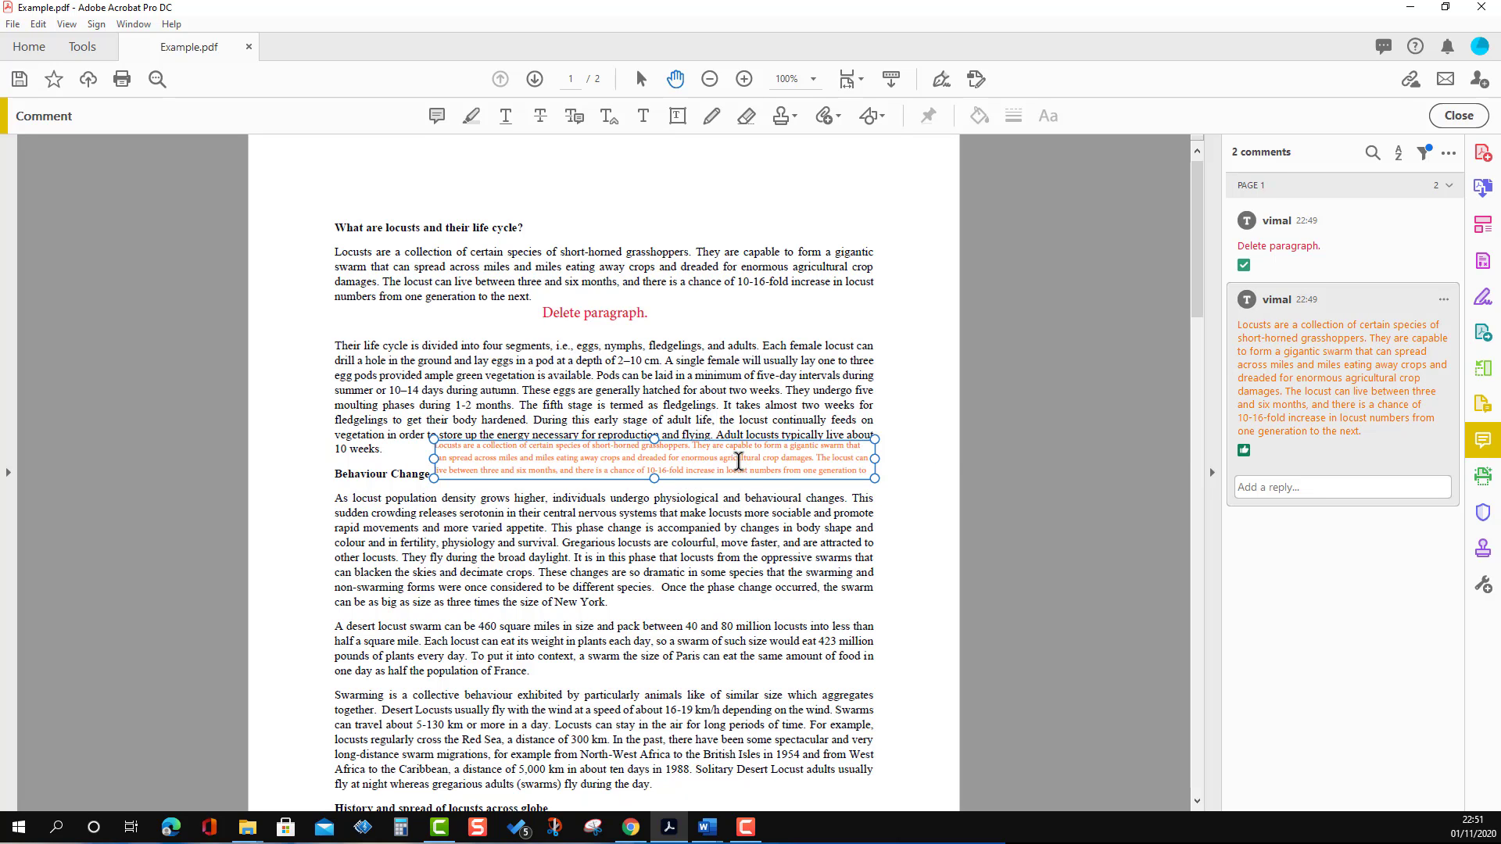
click(1222, 494)
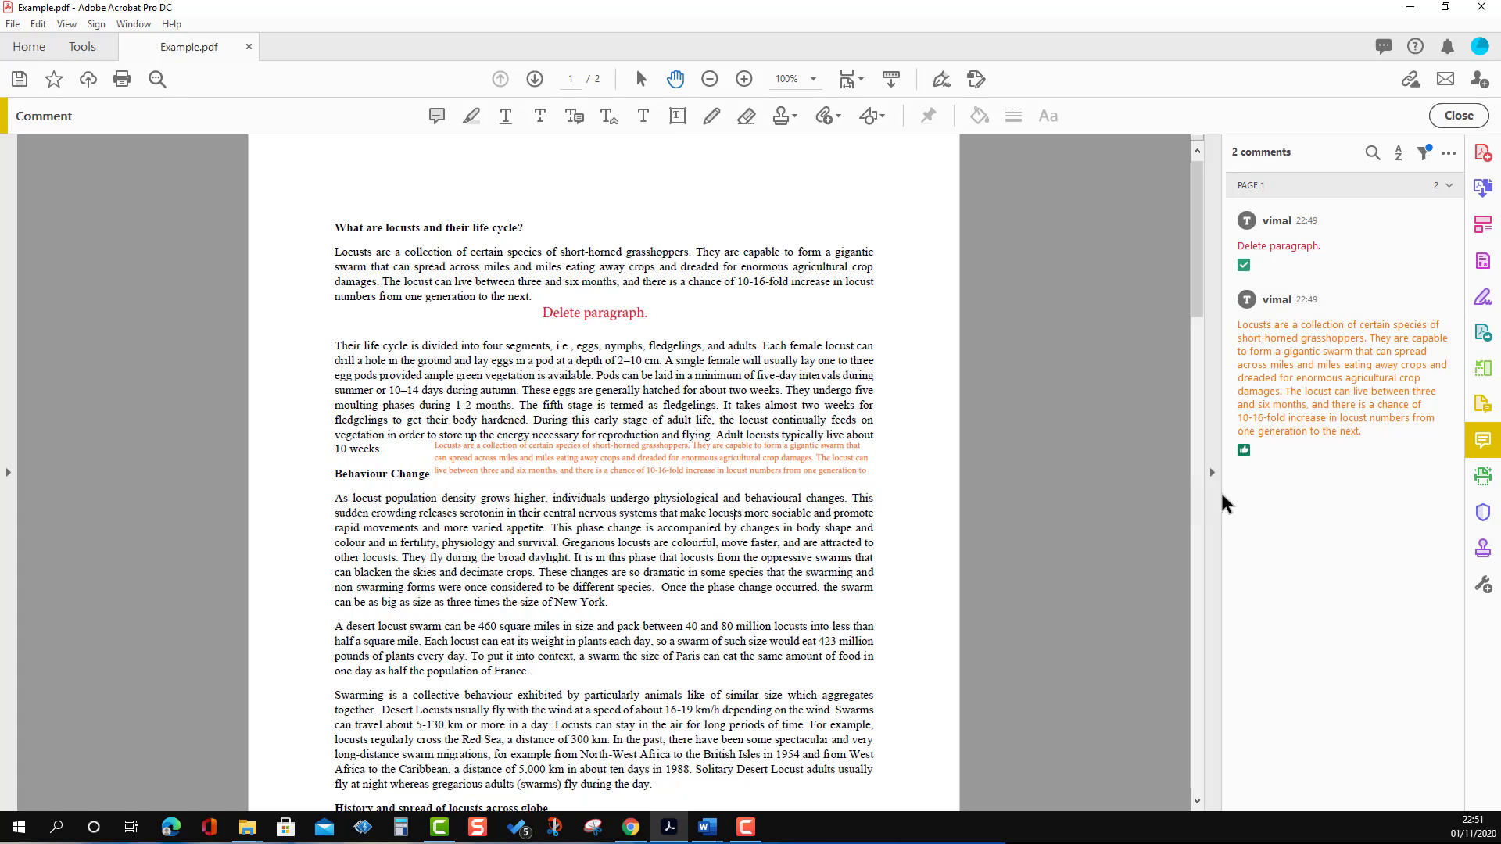
Step: Post the reply 'Comment 1' under the orange comment in the Comments pane
click(1308, 402)
click(1275, 491)
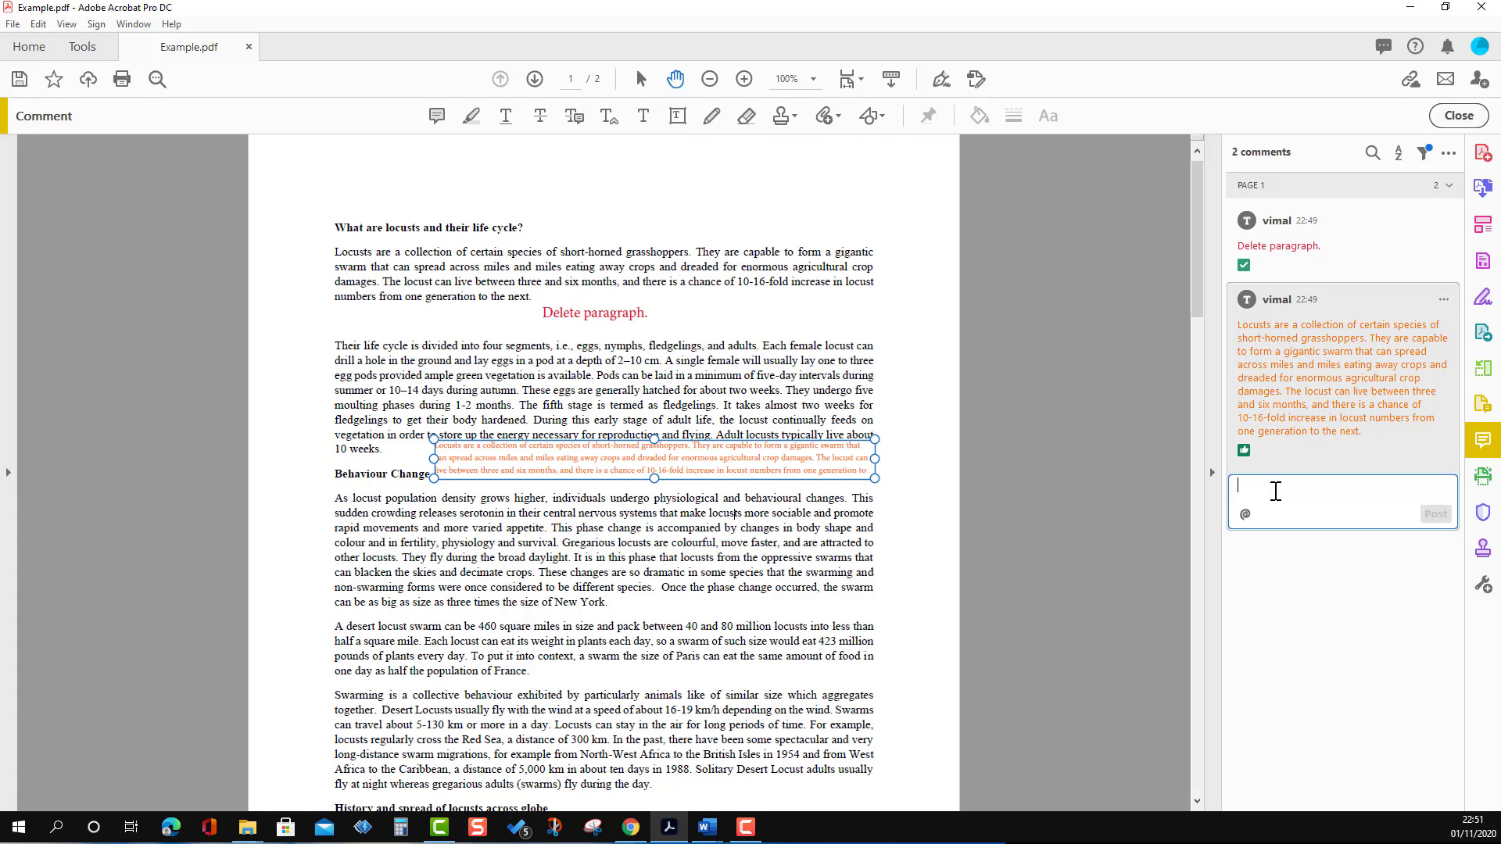
text(Comment 1)
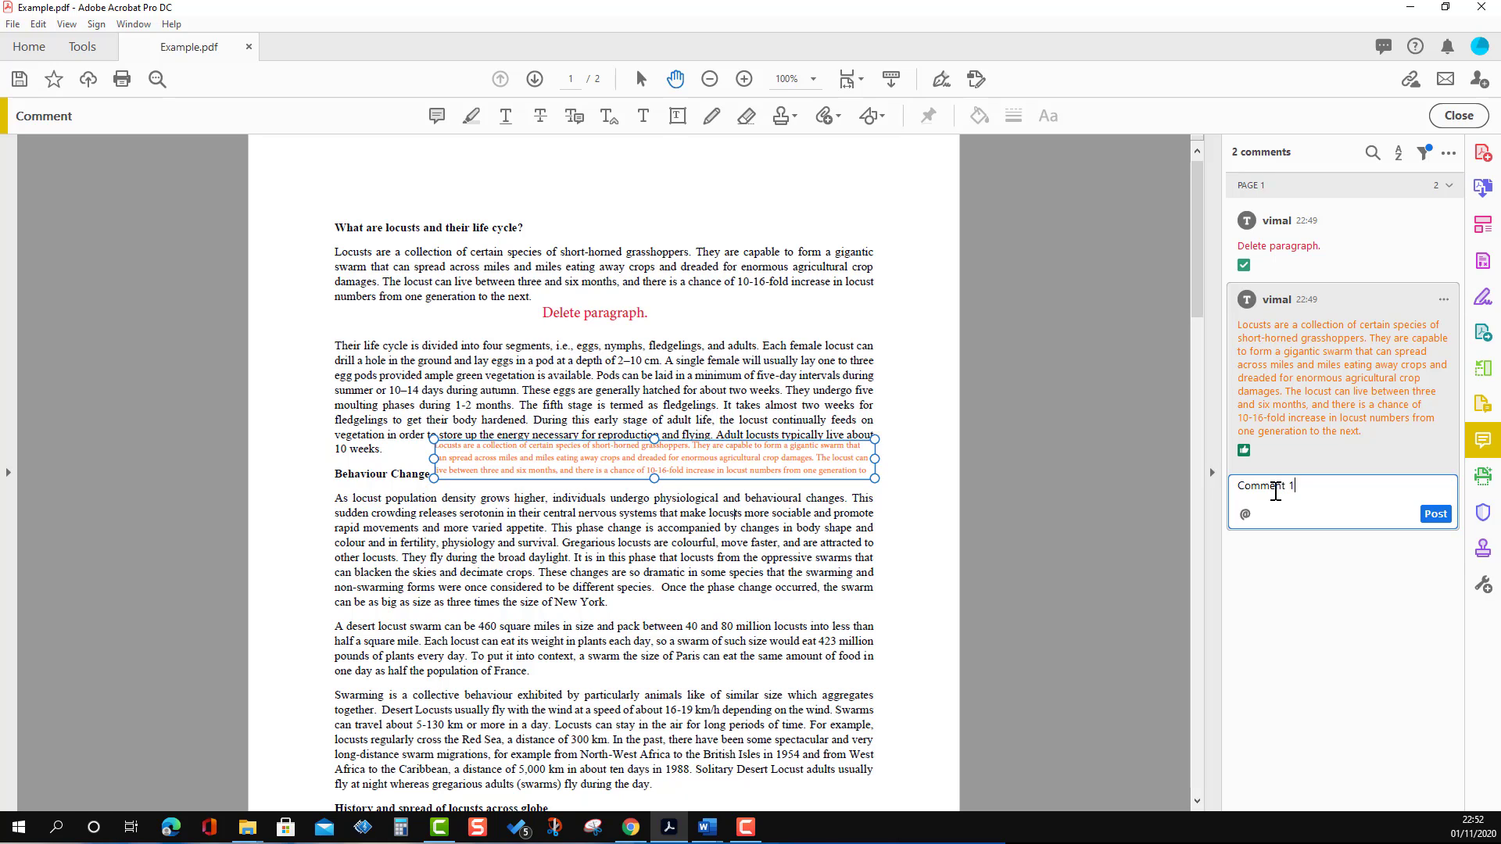
click(1440, 510)
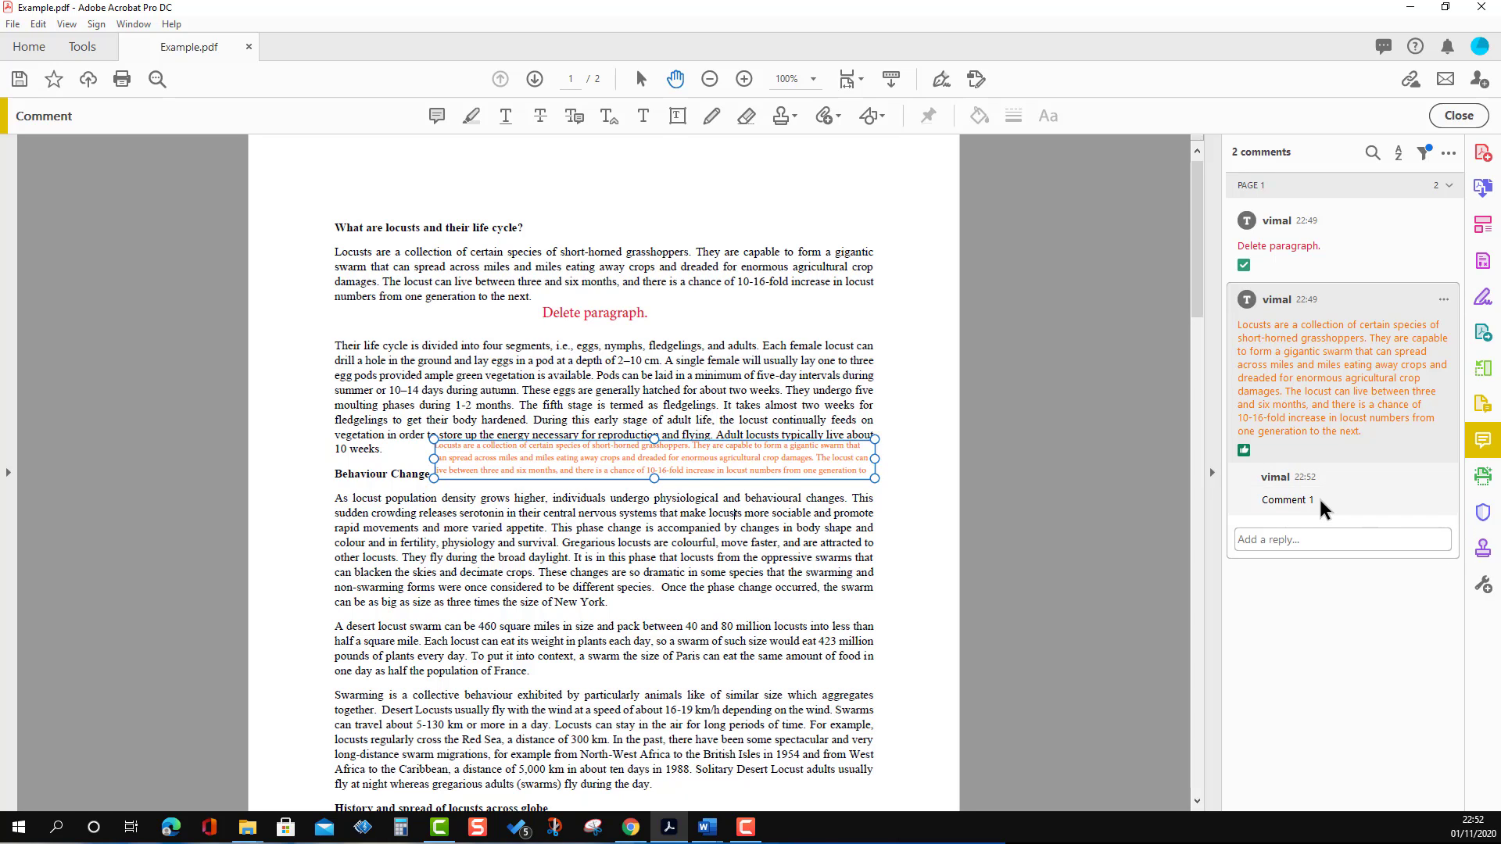